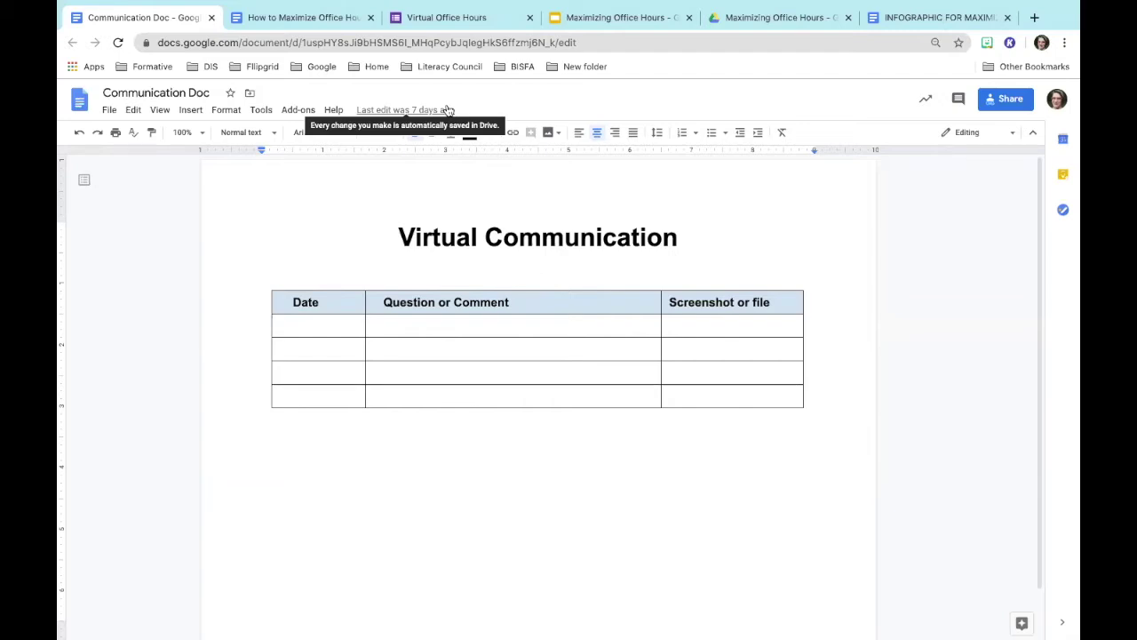
- Insert an 11 x 4 table above the existing Virtual Communication table, and undo the insertion
{"action": "left_click", "coordinate": [191, 110]}
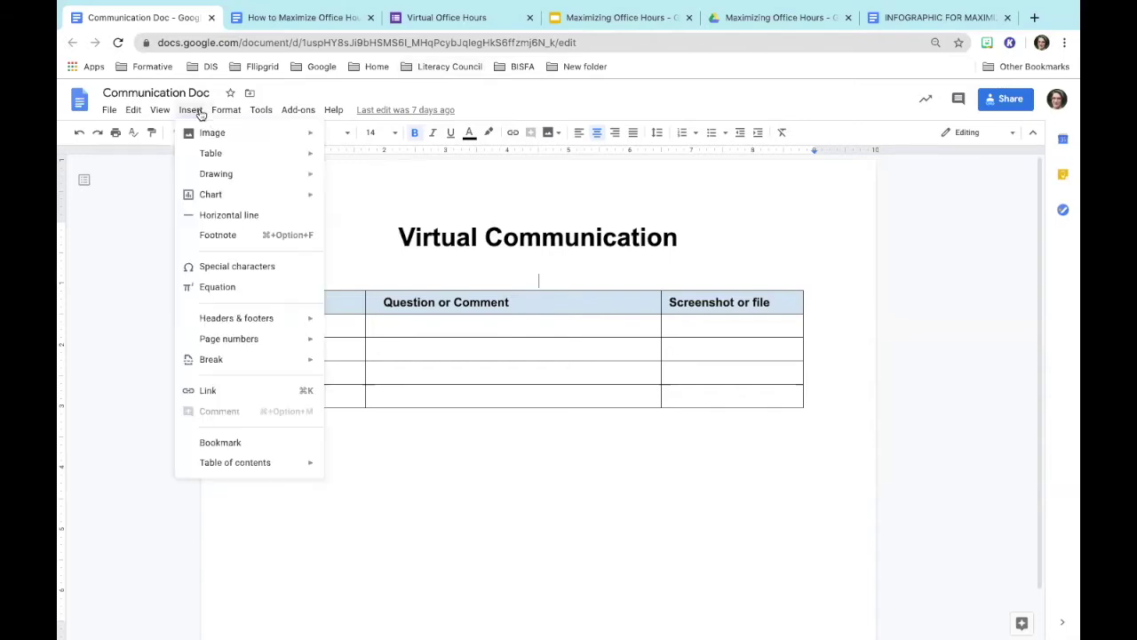
{"action": "mouse_move", "coordinate": [214, 159]}
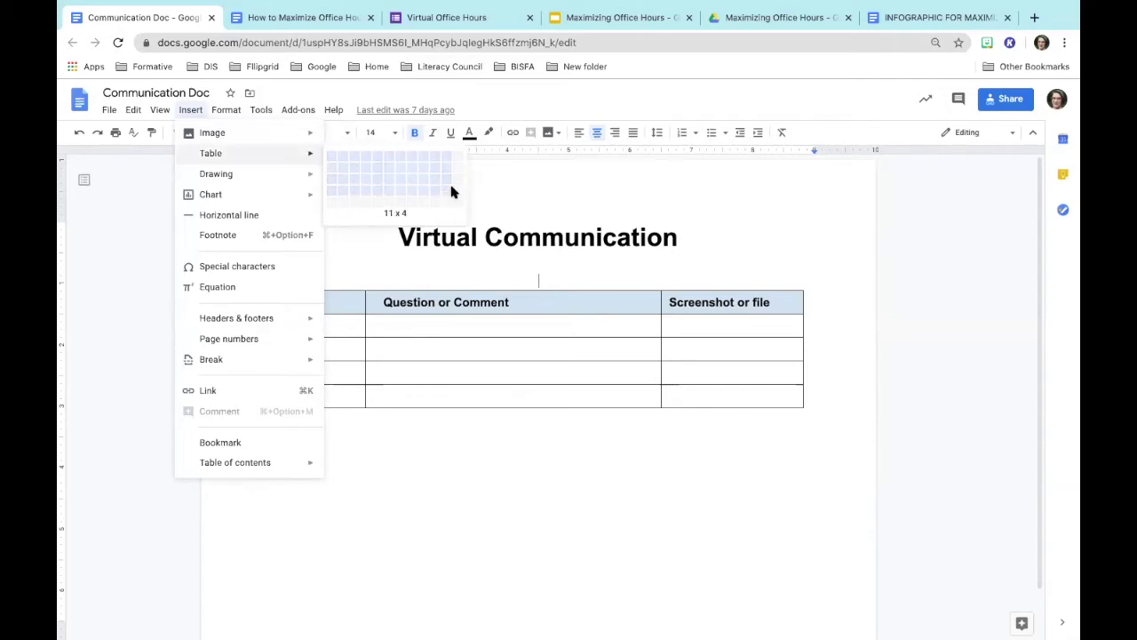
{"action": "left_click", "coordinate": [451, 189]}
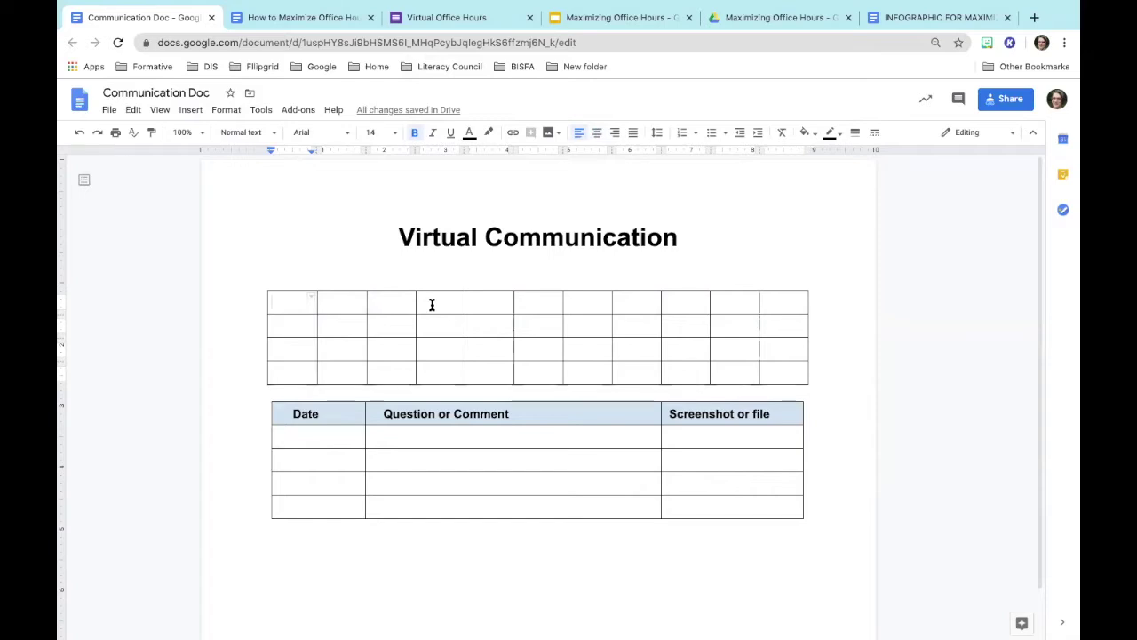
{"action": "key", "text": "ctrl+z"}
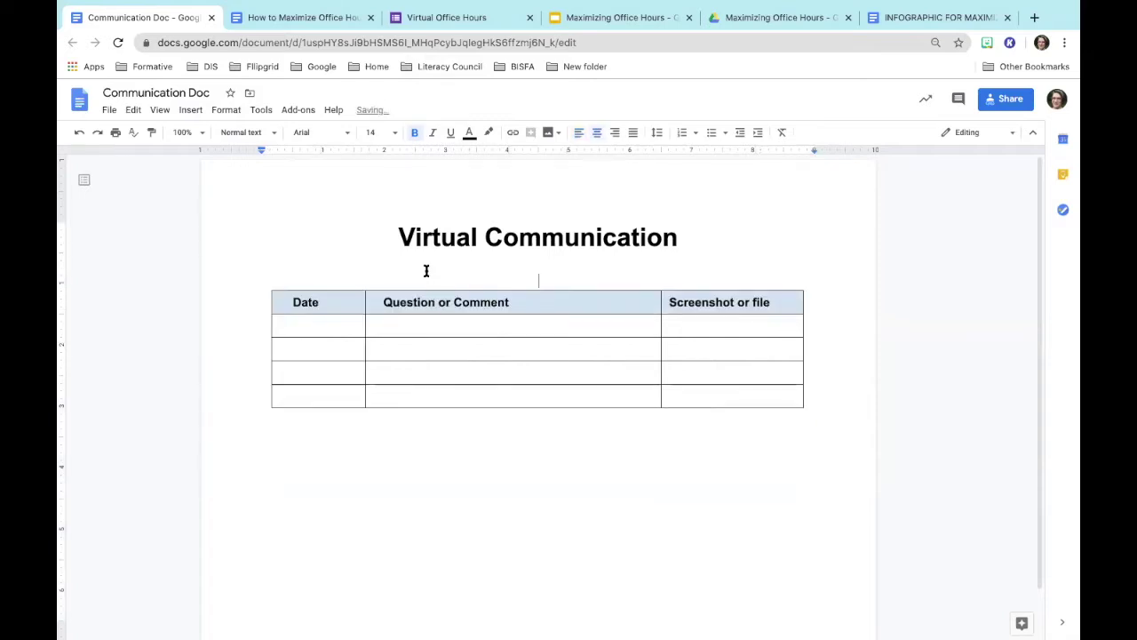
- Switch to the office hours infographic document and review its Beginner and Intermediate tool suggestions
{"action": "left_click", "coordinate": [596, 18]}
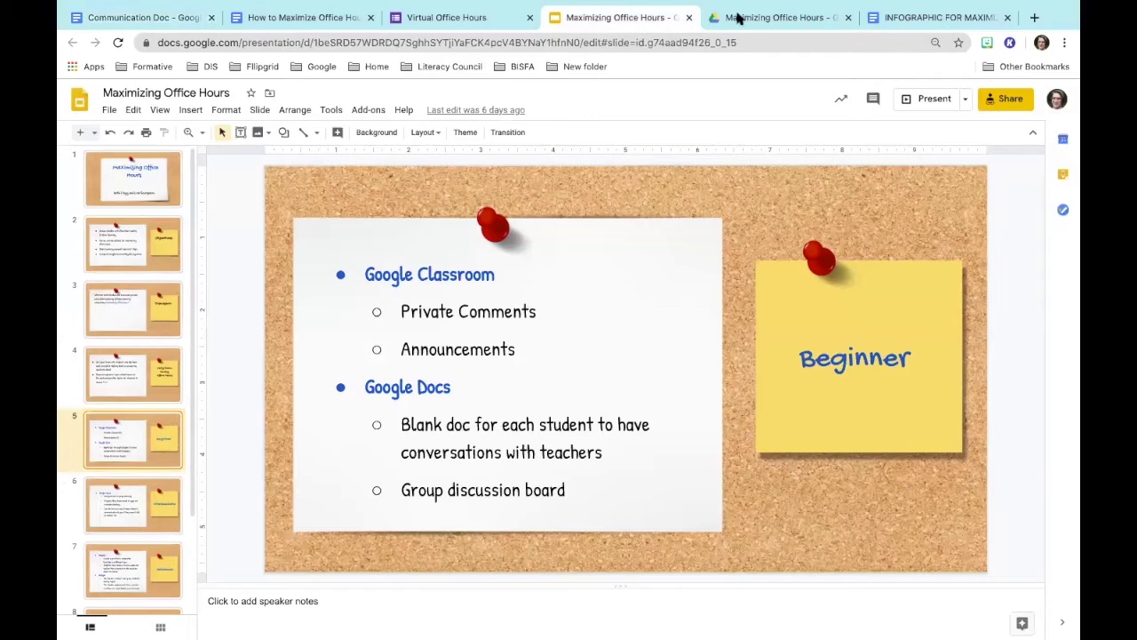
{"action": "left_click", "coordinate": [903, 20]}
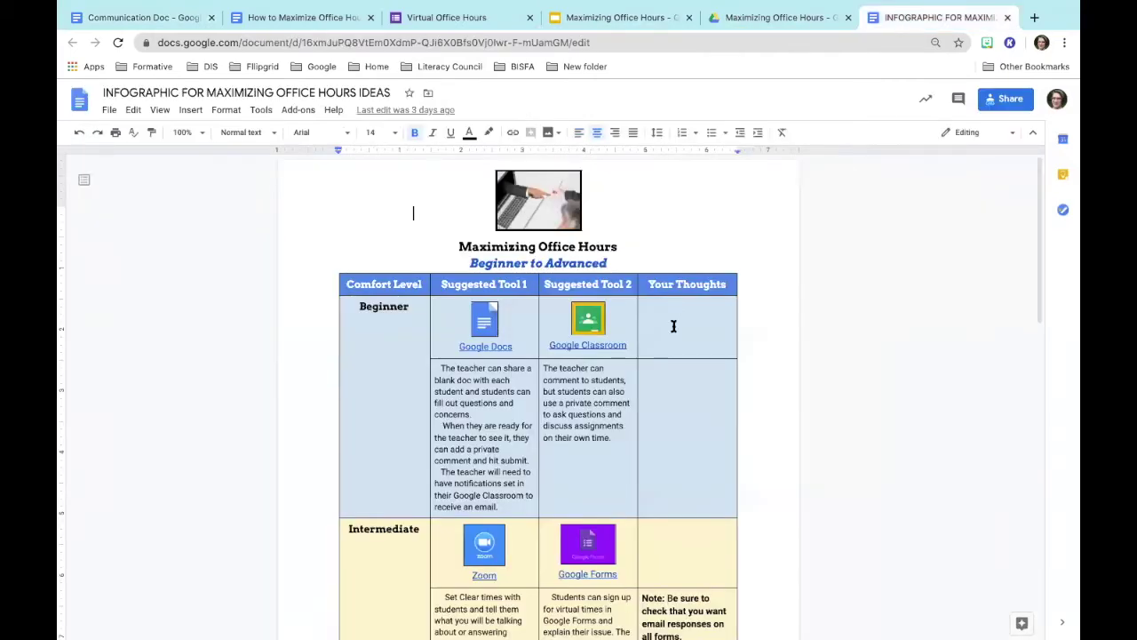
{"action": "scroll", "coordinate": [673, 326], "scroll_direction": "down", "scroll_amount": 1}
{"action": "scroll", "coordinate": [673, 326], "scroll_direction": "down", "scroll_amount": 1}
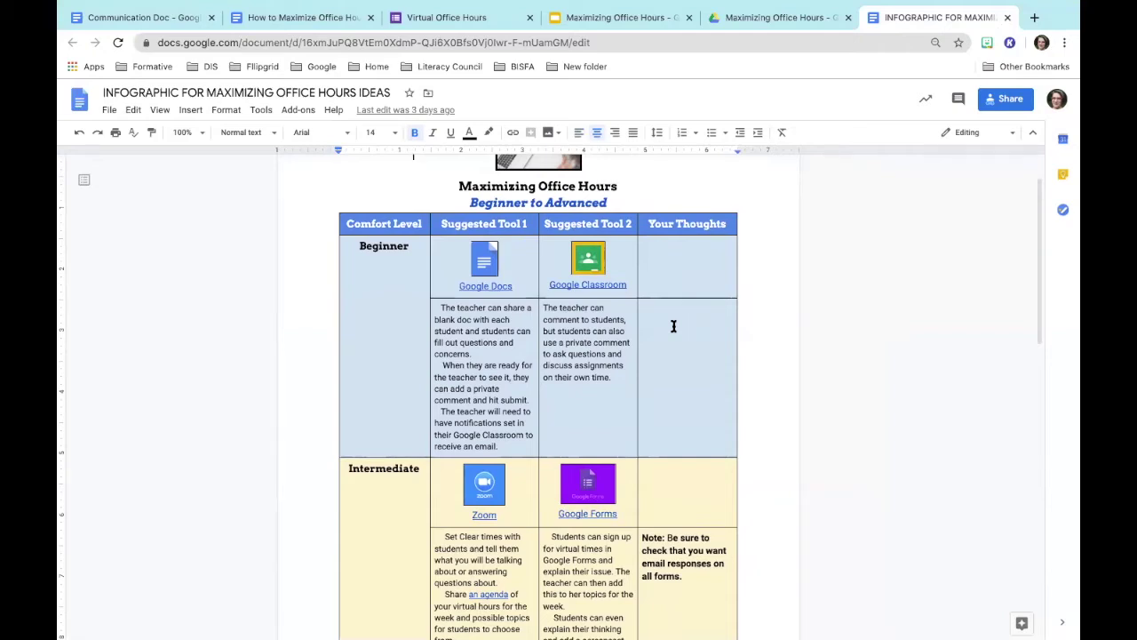
{"action": "scroll", "coordinate": [673, 326], "scroll_direction": "down", "scroll_amount": 1}
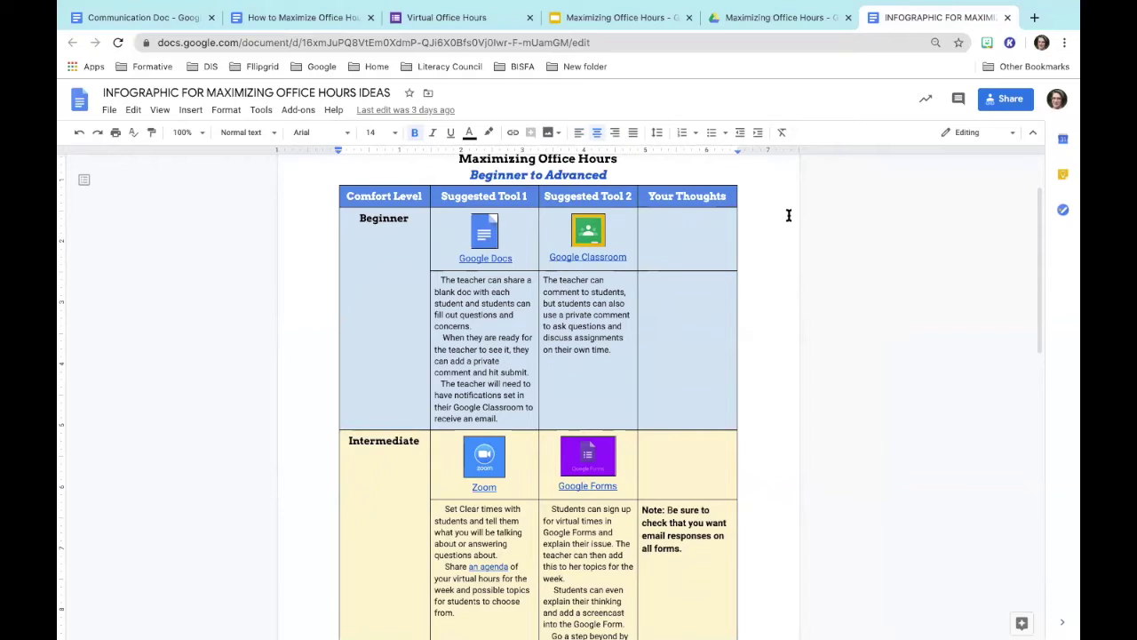
- Open Google Classroom in a new browser tab and show the classwork of the Test Period 1 class
{"action": "left_click", "coordinate": [1034, 18]}
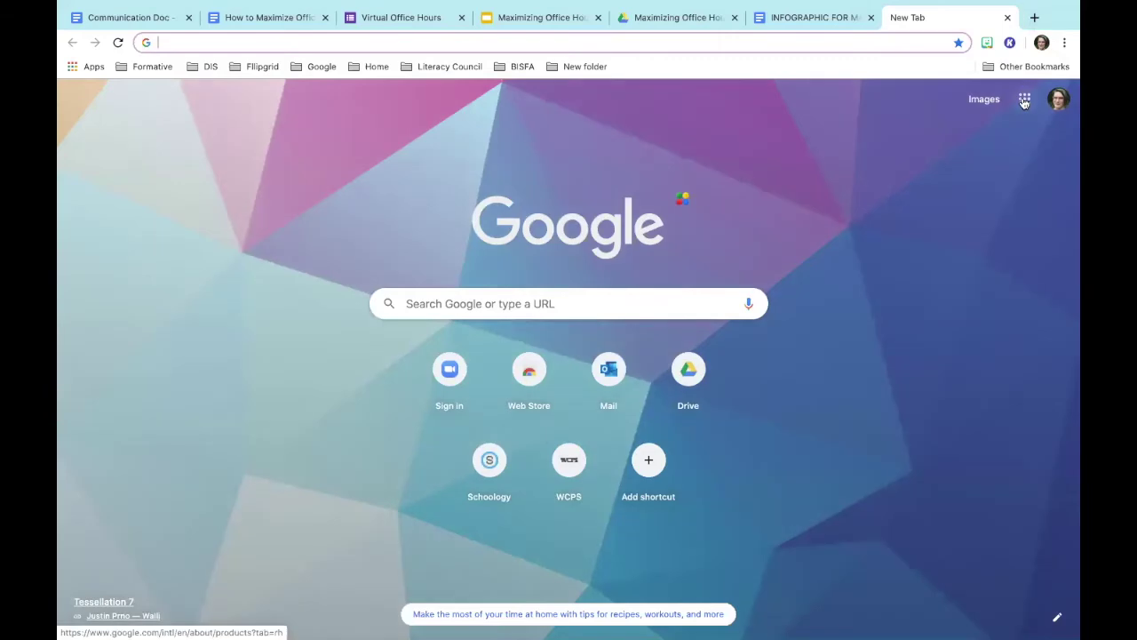
{"action": "left_click", "coordinate": [1027, 92]}
{"action": "left_click", "coordinate": [956, 382]}
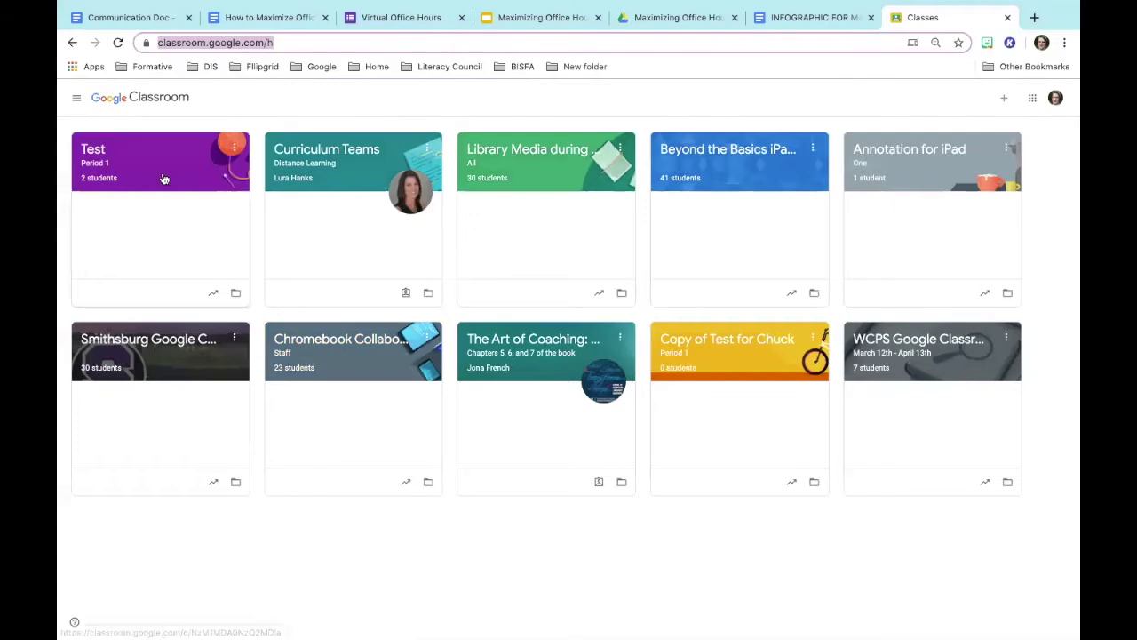
{"action": "left_click", "coordinate": [94, 149]}
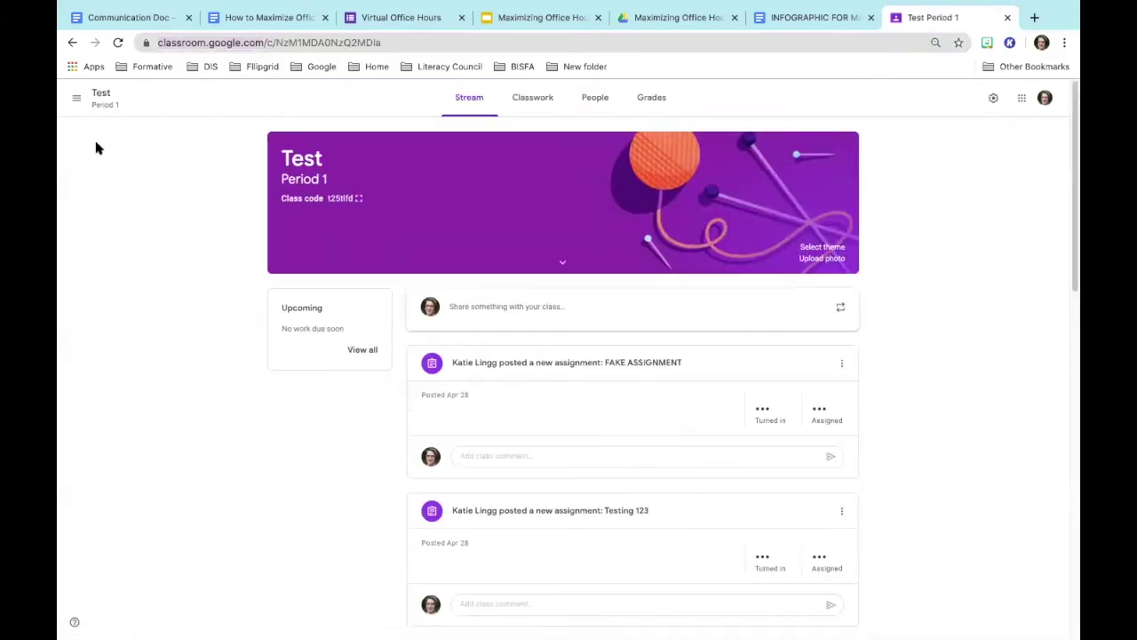
{"action": "left_click", "coordinate": [548, 99]}
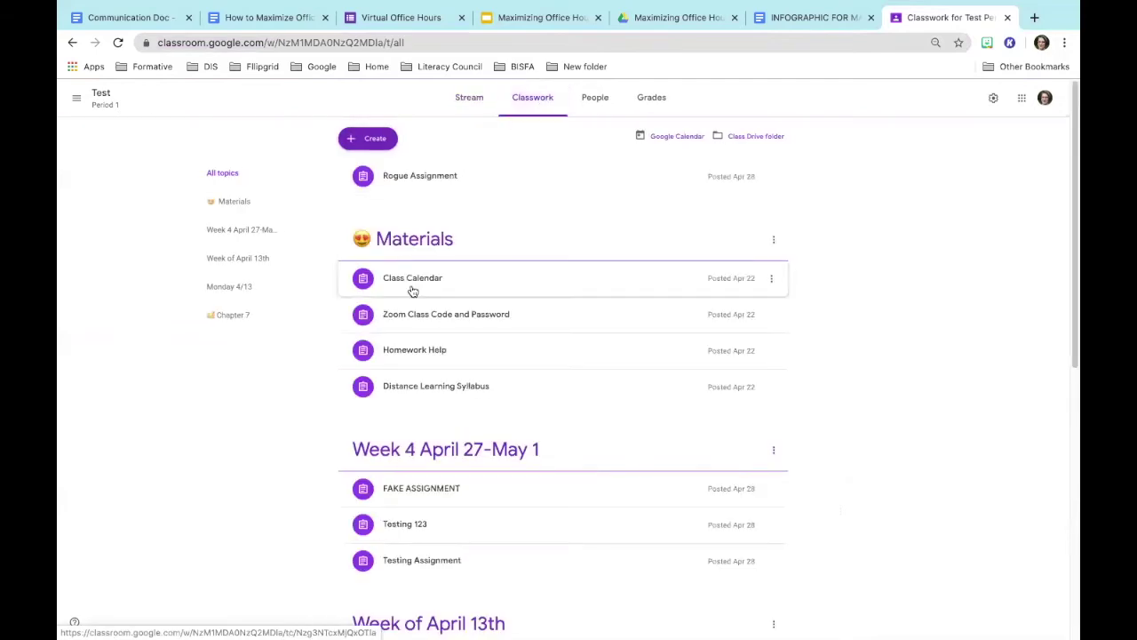
- View the student work for the Distance Learning Syllabus assignment, and return to the classwork list to look over its topics
{"action": "left_click", "coordinate": [427, 389]}
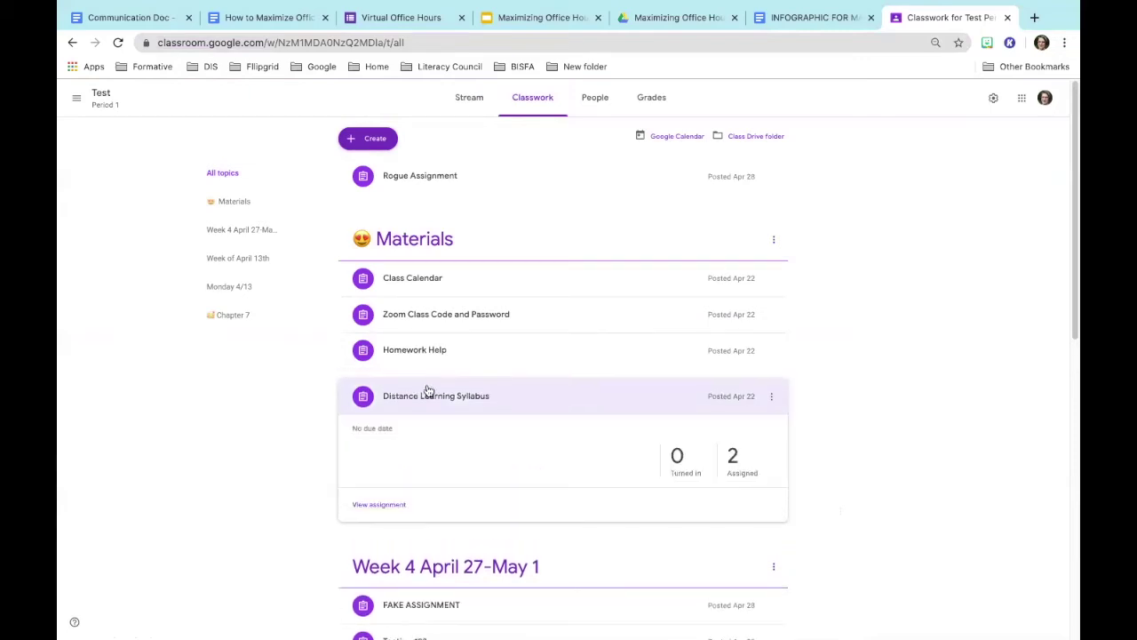
{"action": "left_click", "coordinate": [380, 505]}
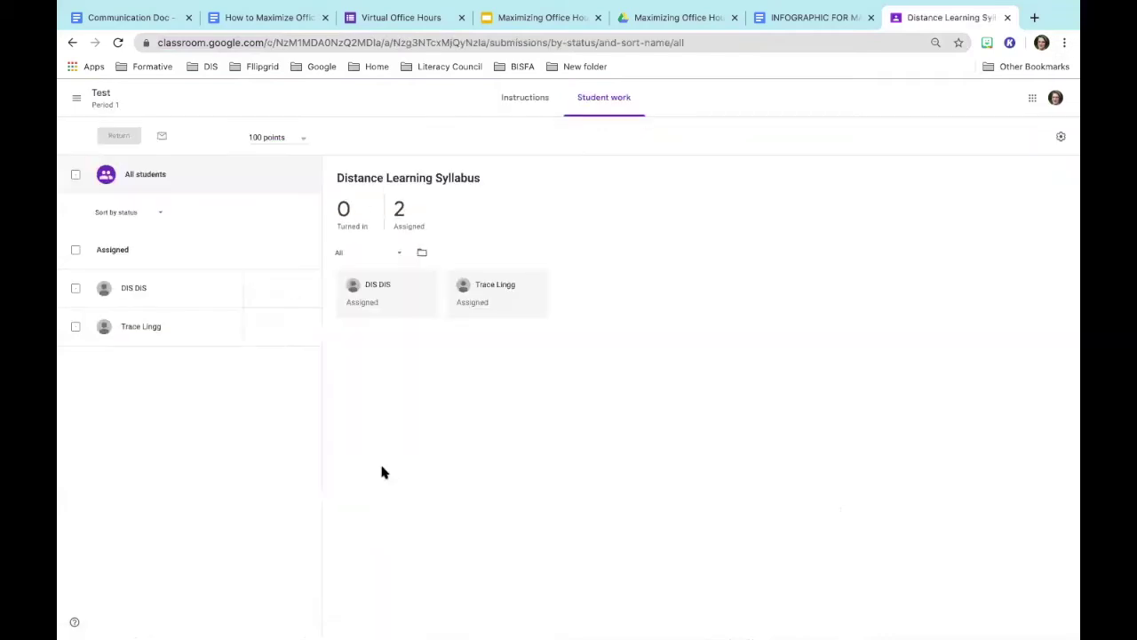
{"action": "mouse_move", "coordinate": [272, 291]}
{"action": "left_click", "coordinate": [71, 46]}
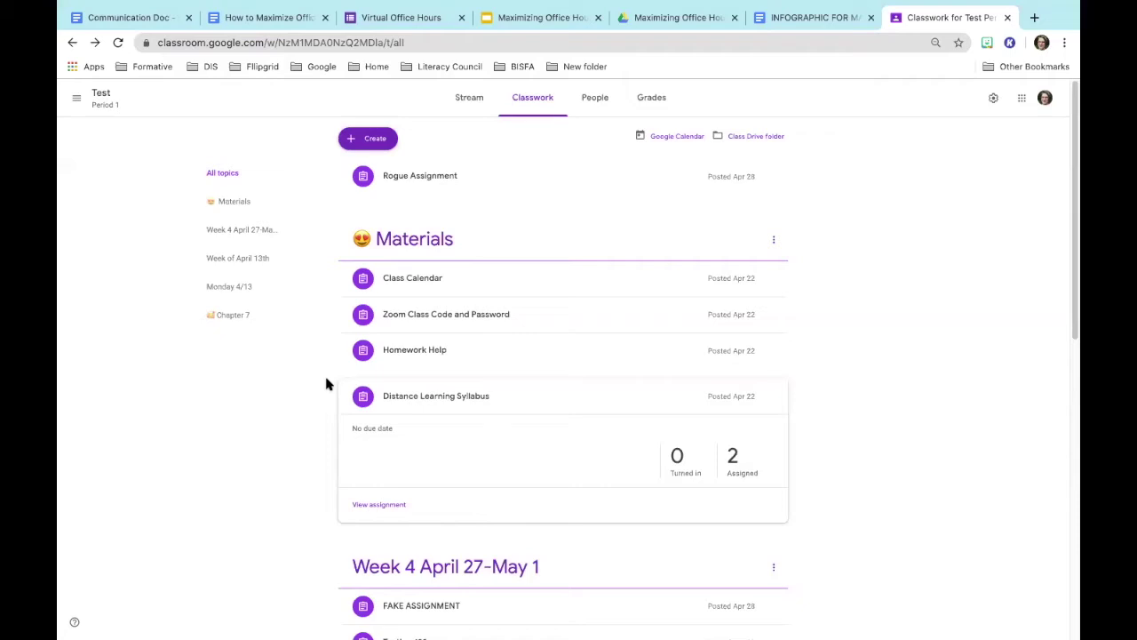
{"action": "scroll", "coordinate": [463, 483], "scroll_direction": "down", "scroll_amount": 3}
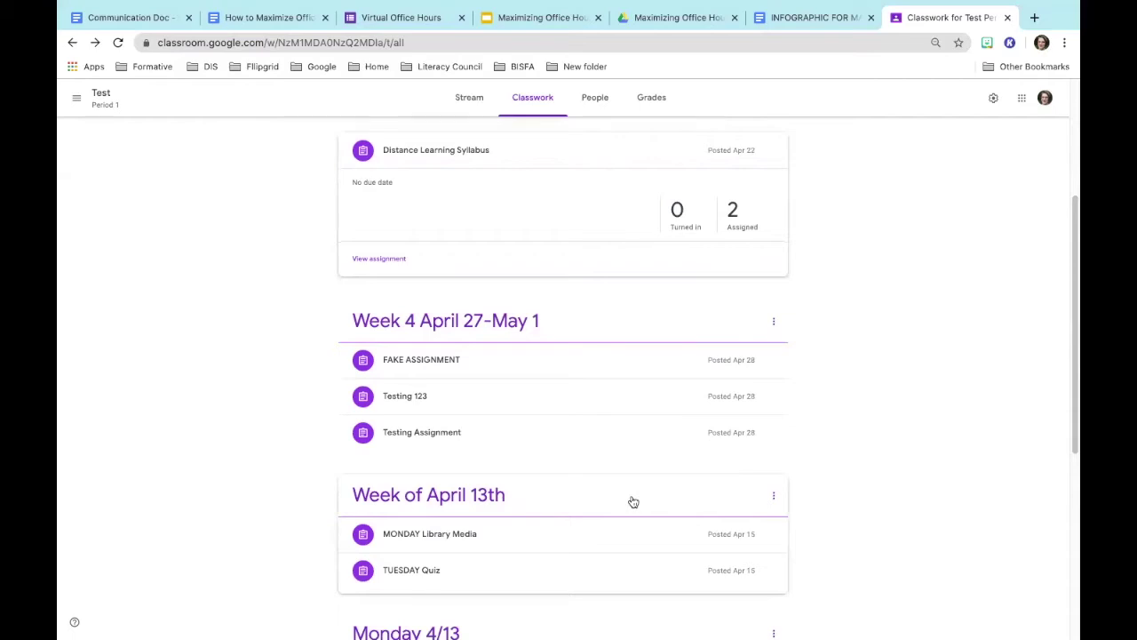
{"action": "scroll", "coordinate": [633, 502], "scroll_direction": "up", "scroll_amount": 3}
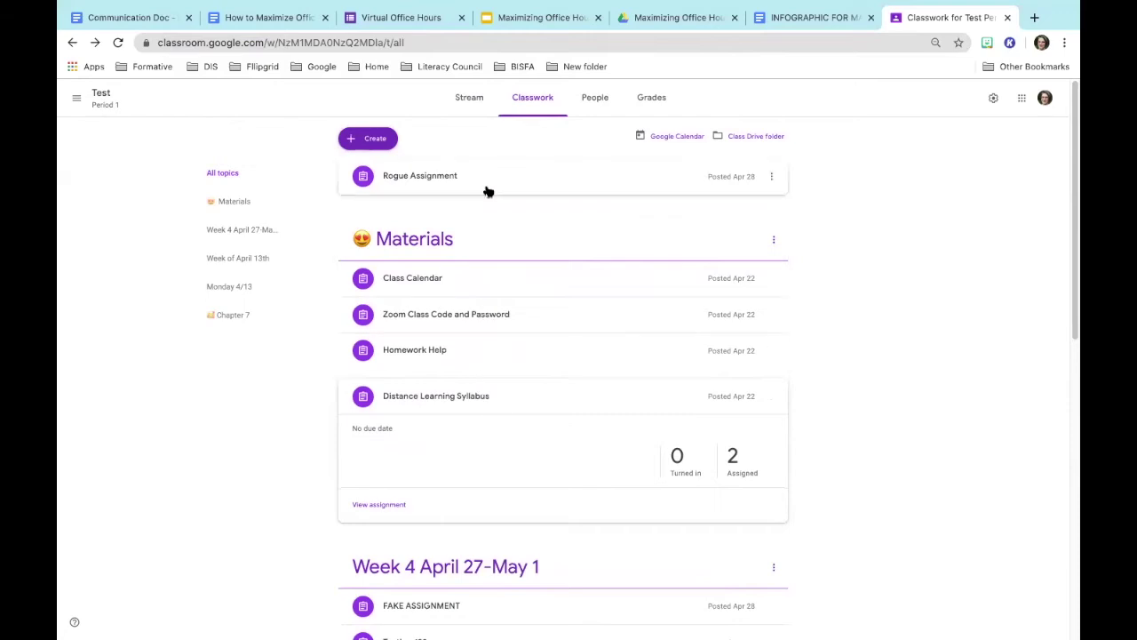
- Switch to the Virtual Office Hours form and review all of its questions
{"action": "left_click", "coordinate": [425, 19]}
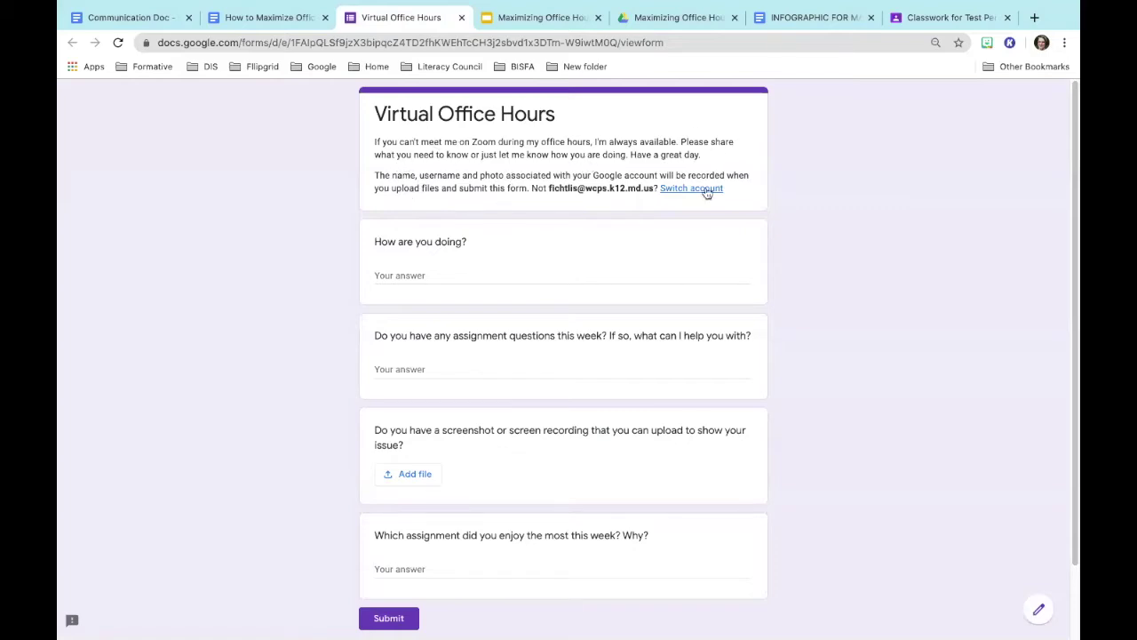
{"action": "scroll", "coordinate": [643, 188], "scroll_direction": "down", "scroll_amount": 2}
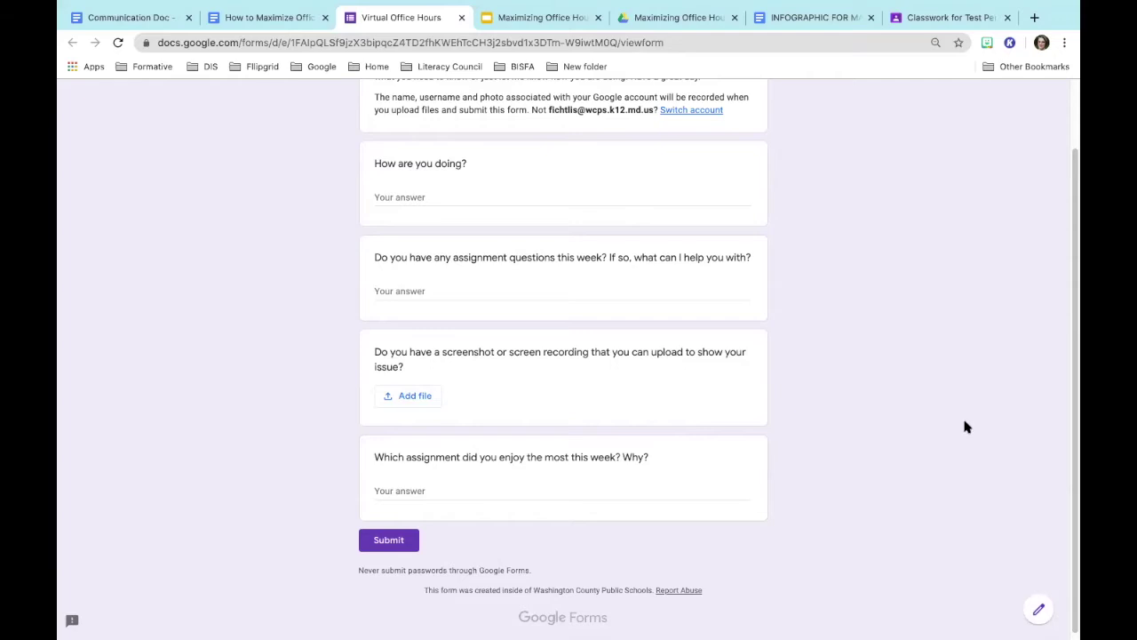
{"action": "scroll", "coordinate": [958, 411], "scroll_direction": "up", "scroll_amount": 2}
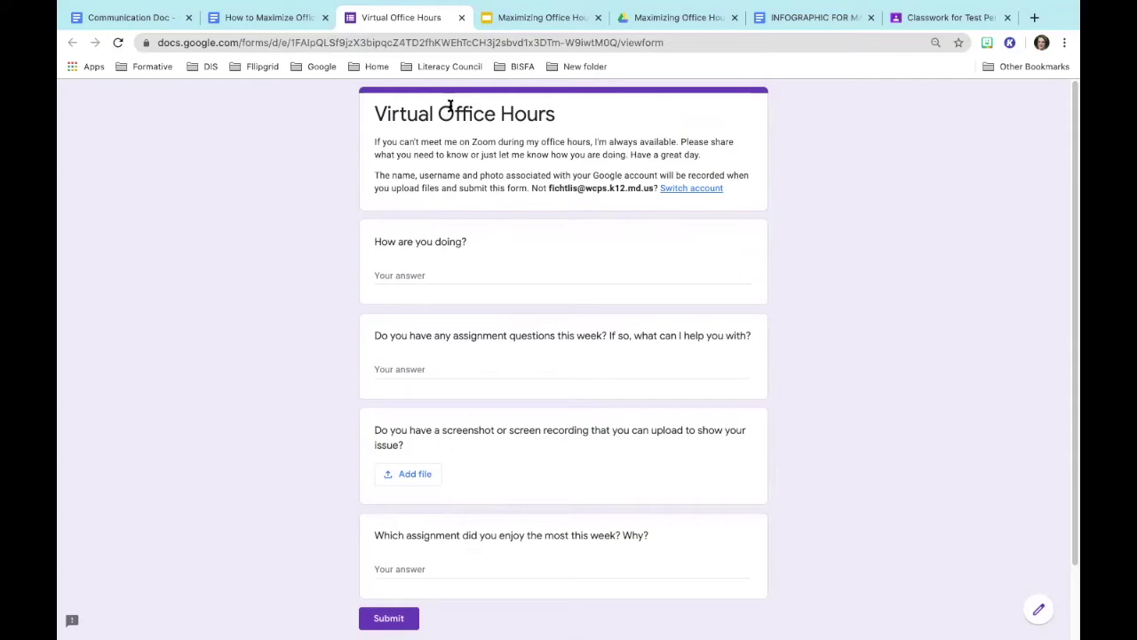
- Go back to the Communication Doc to show its Virtual Communication table
{"action": "left_click", "coordinate": [939, 18]}
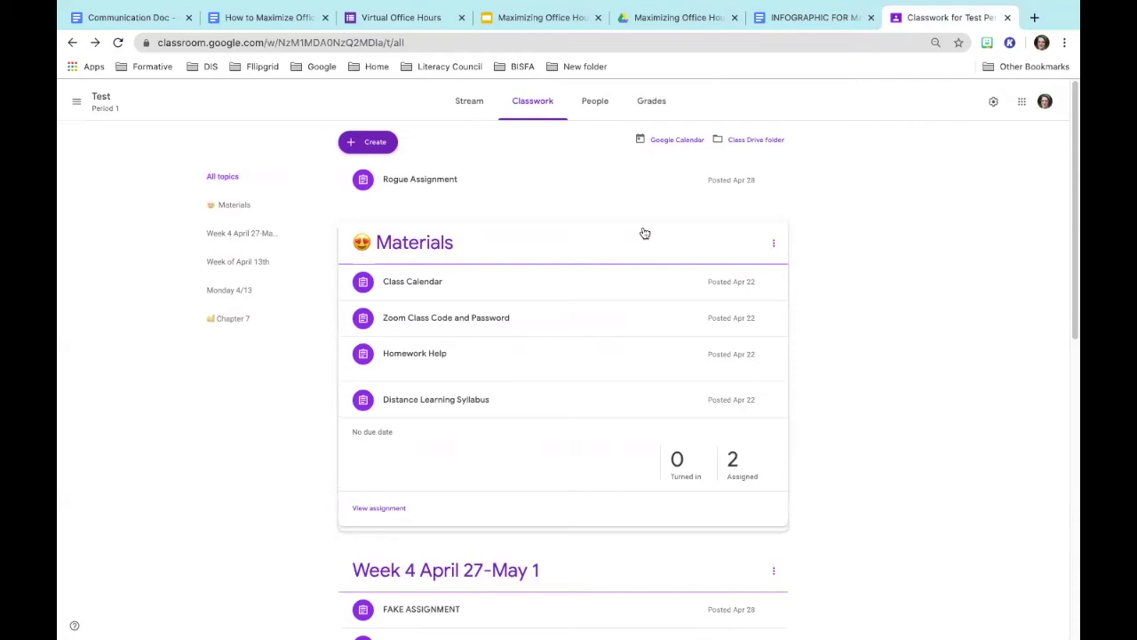
{"action": "left_click", "coordinate": [275, 18]}
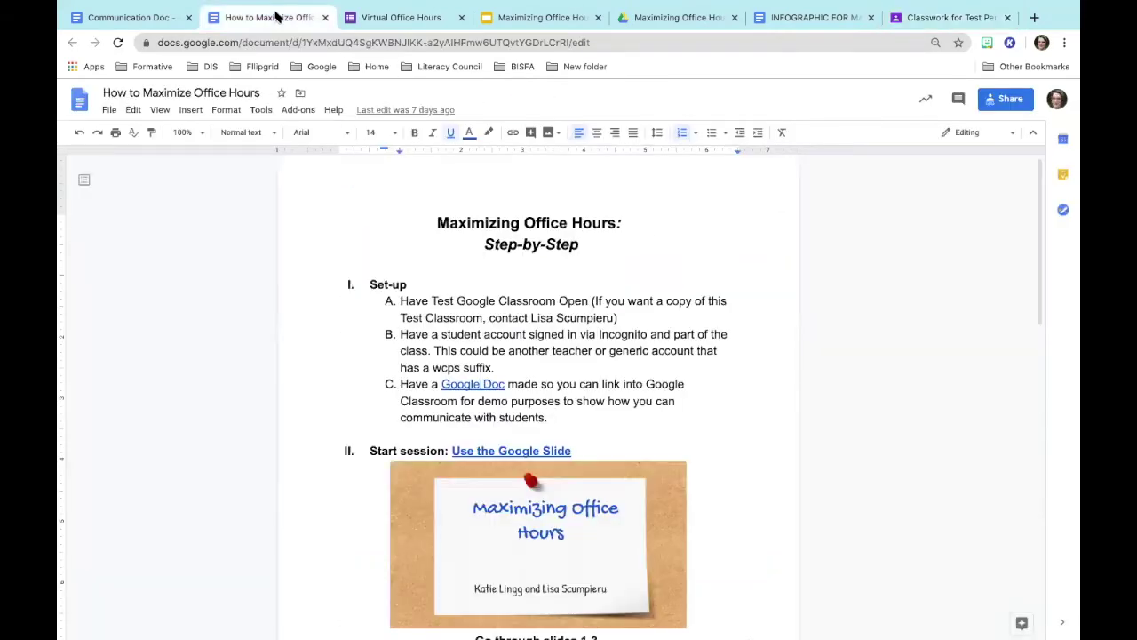
{"action": "left_click", "coordinate": [153, 18]}
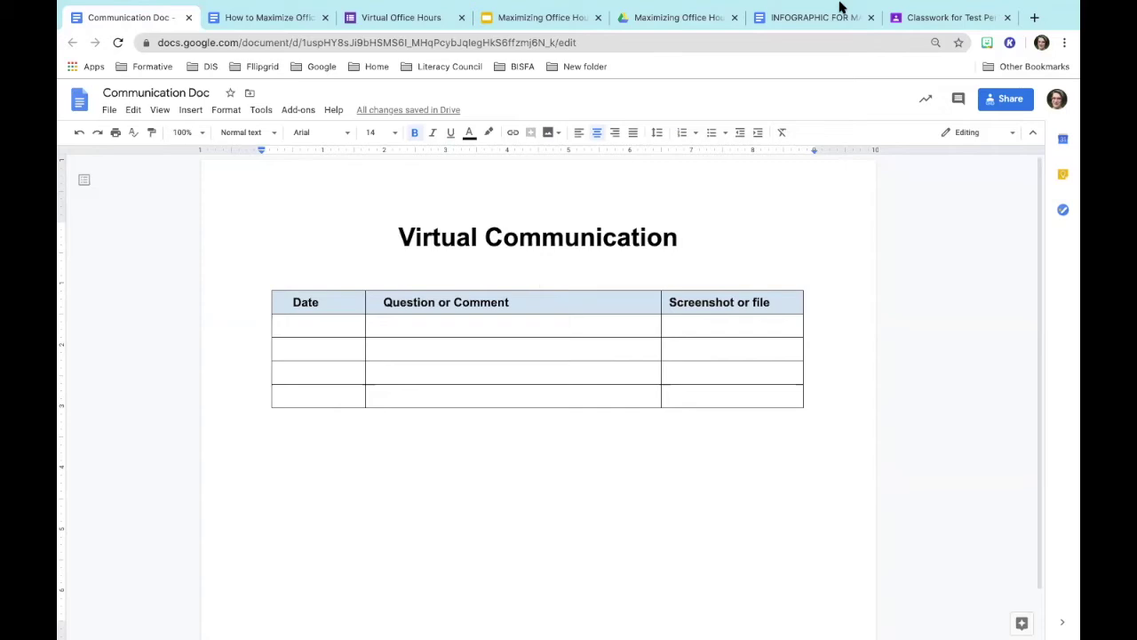
- Return to the infographic document and open the "an agenda" link in the Intermediate Zoom description
{"action": "left_click", "coordinate": [934, 24]}
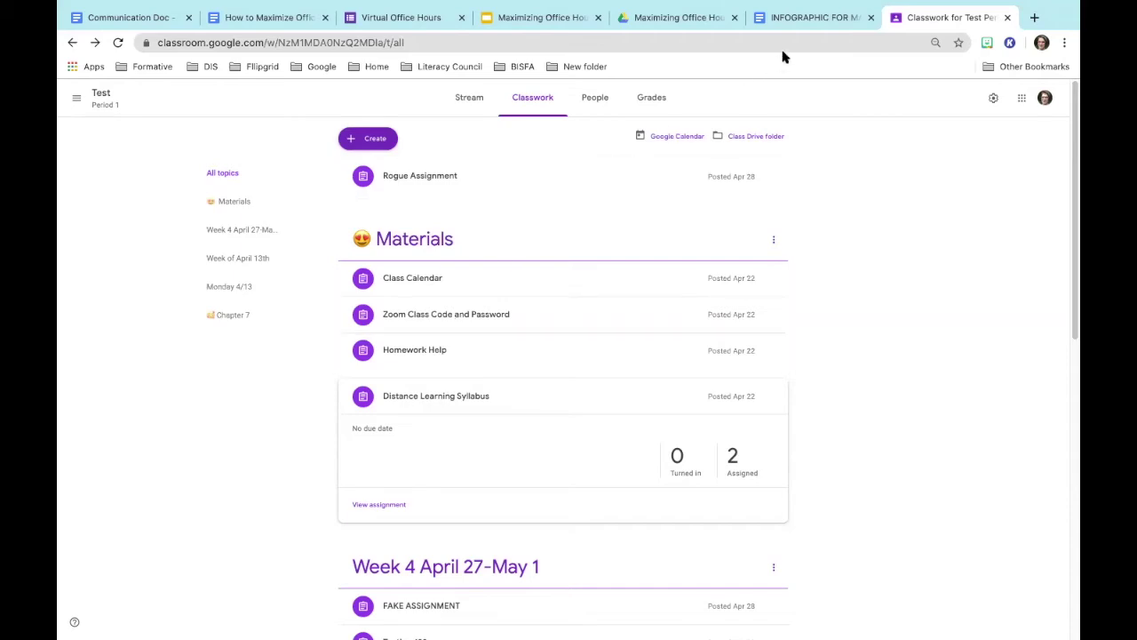
{"action": "left_click", "coordinate": [799, 18]}
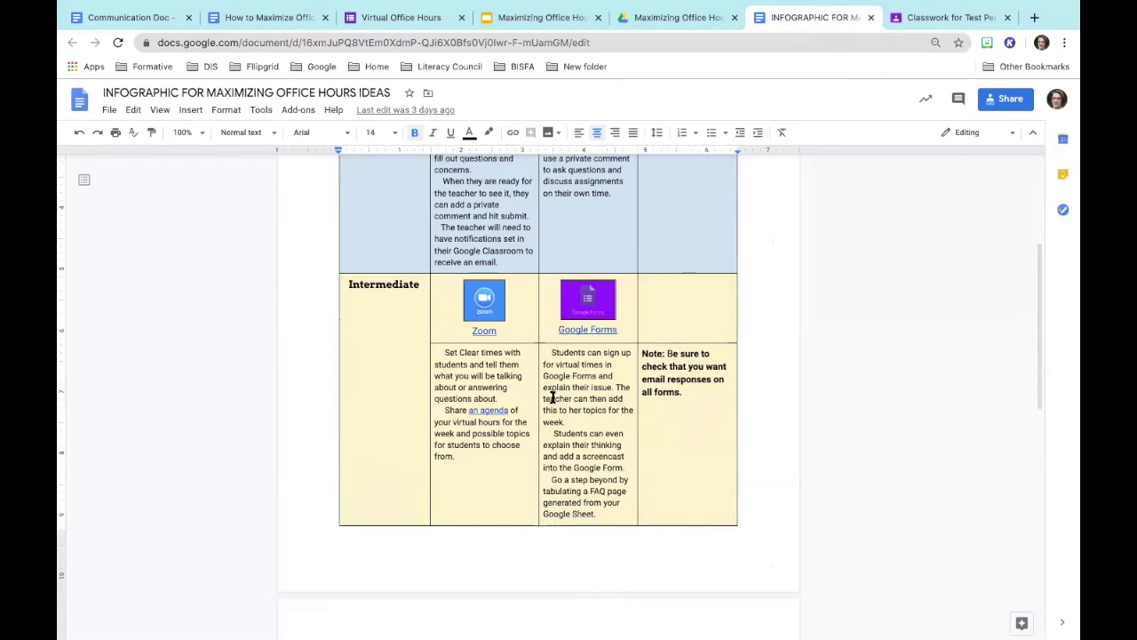
{"action": "left_click", "coordinate": [485, 408]}
{"action": "left_click", "coordinate": [504, 428]}
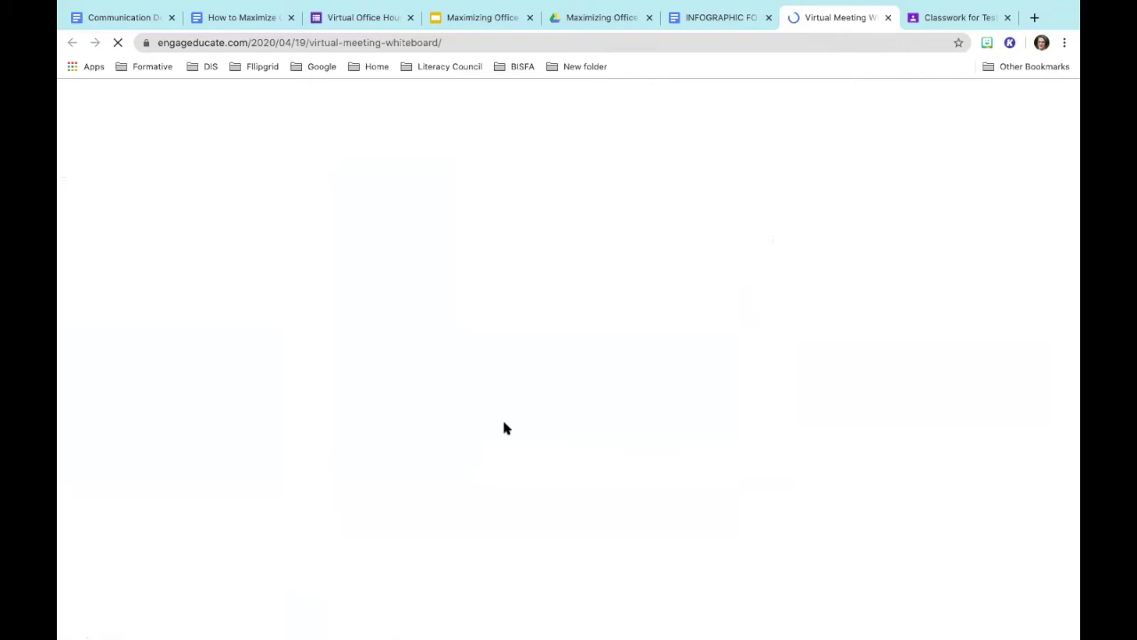
{"action": "left_click", "coordinate": [701, 19]}
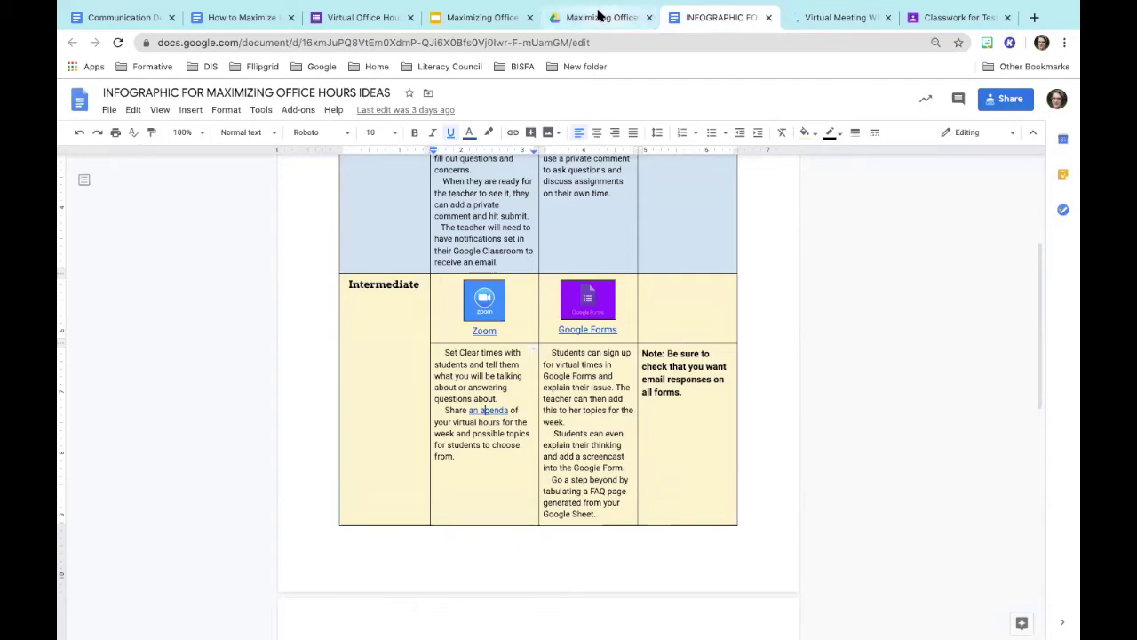
{"action": "left_click", "coordinate": [821, 18]}
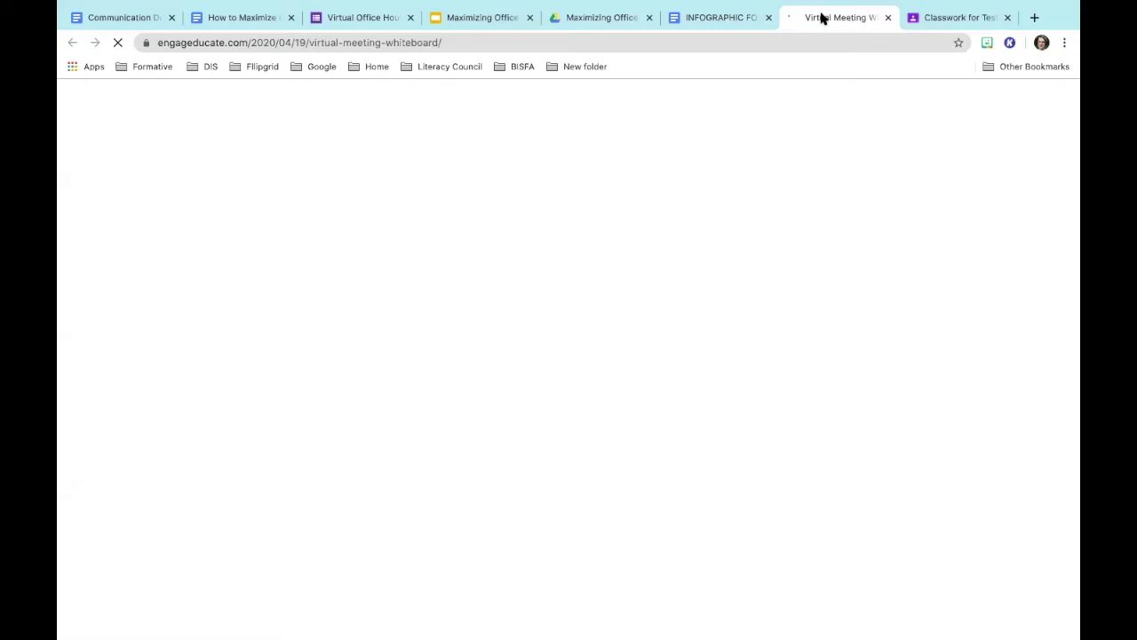
{"action": "left_click", "coordinate": [734, 20]}
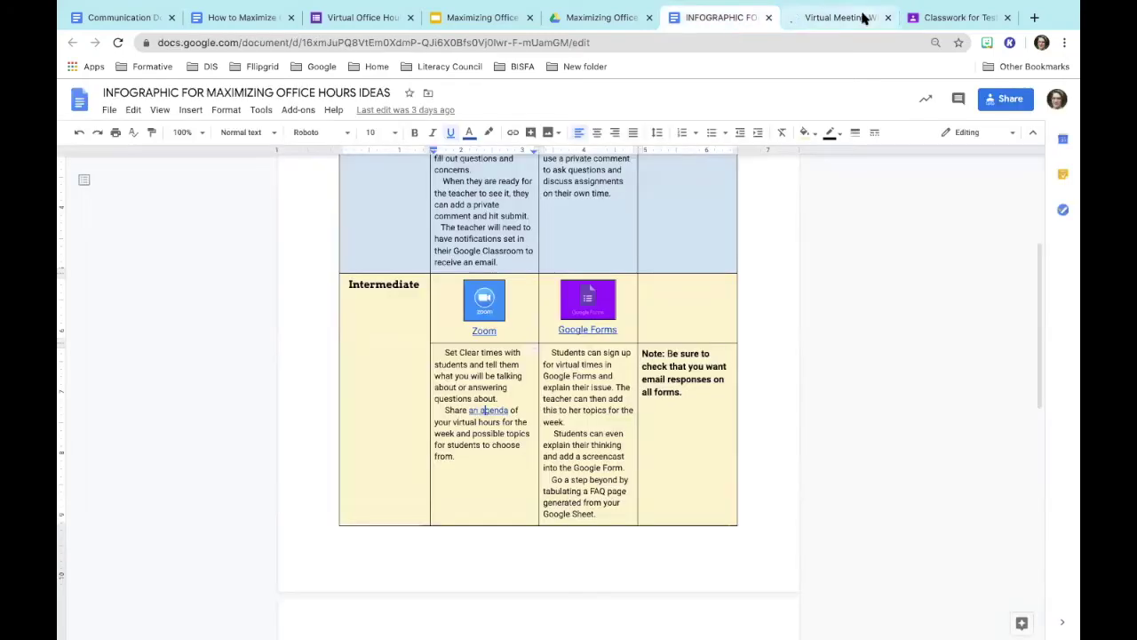
- Open the Virtual Office Hours form for editing, view its responses in the linked spreadsheet, and select rows 1 and 2
{"action": "left_click", "coordinate": [367, 18]}
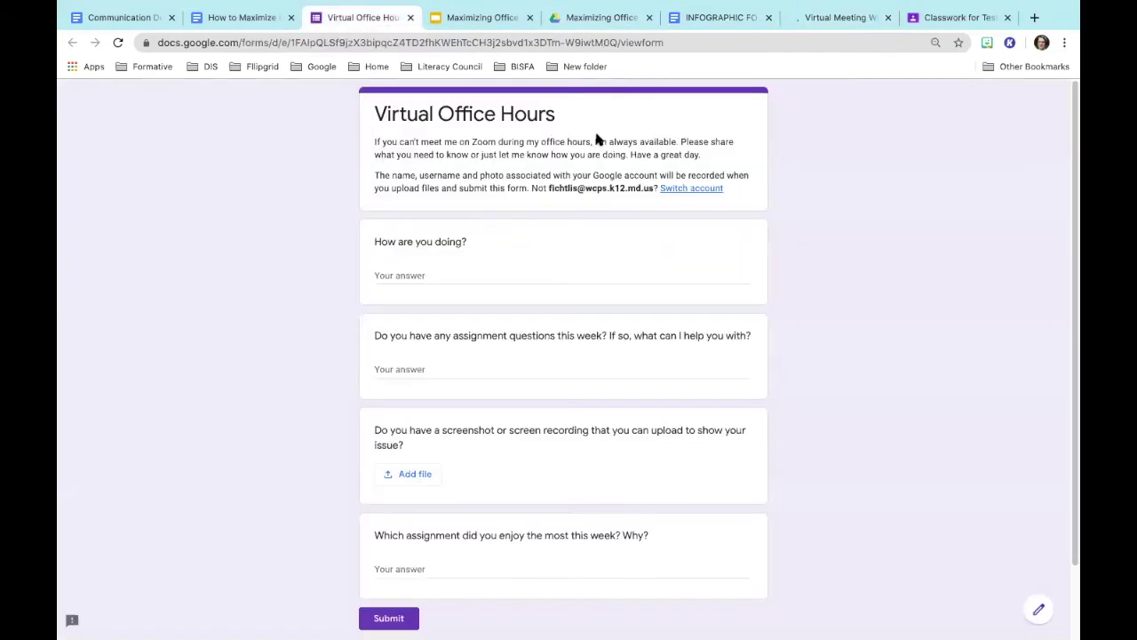
{"action": "left_click", "coordinate": [1036, 620]}
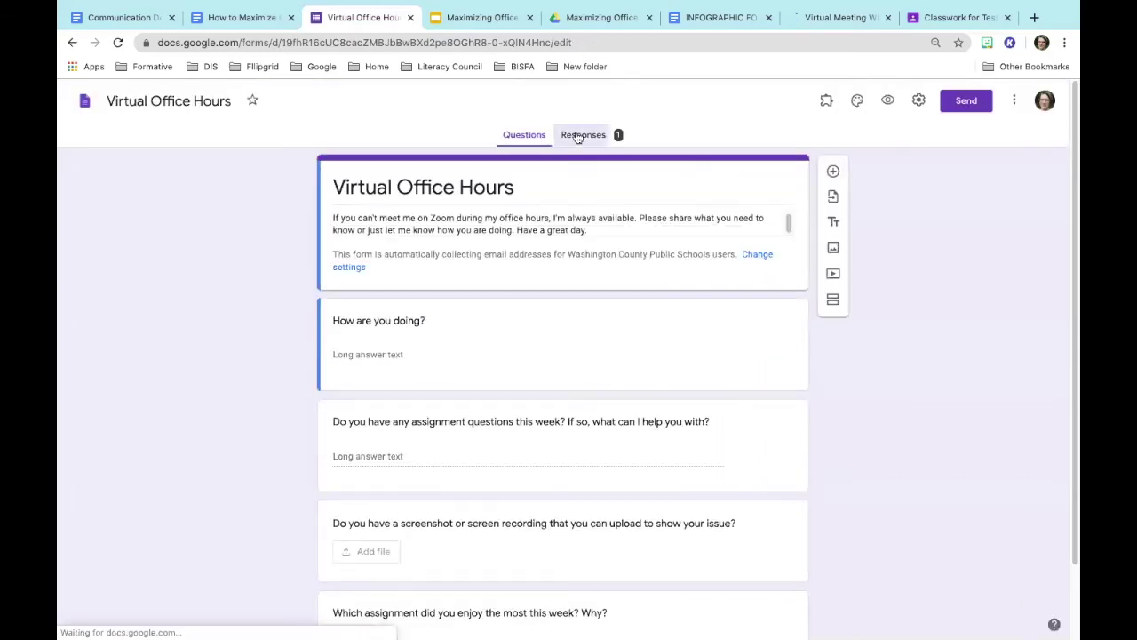
{"action": "left_click", "coordinate": [579, 135]}
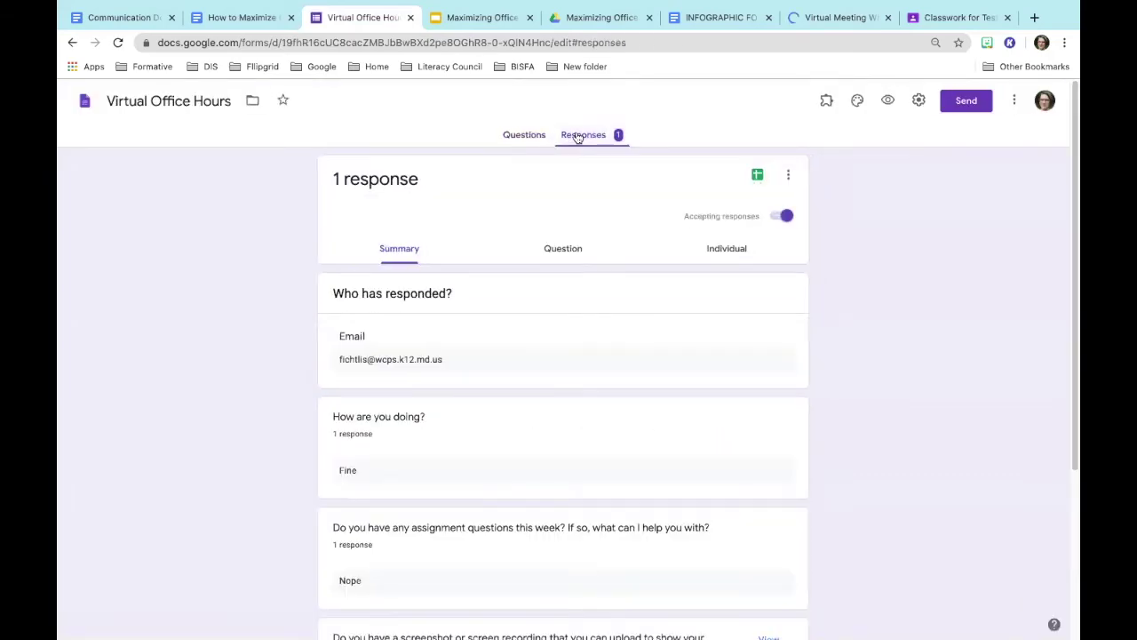
{"action": "left_click", "coordinate": [757, 177]}
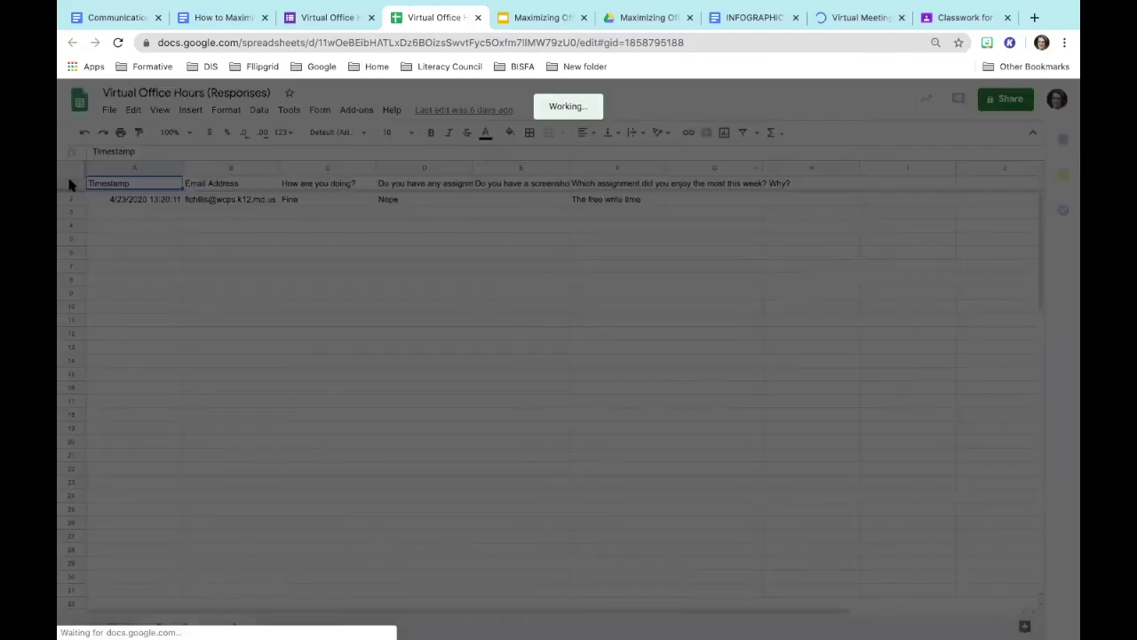
{"action": "left_click", "coordinate": [711, 397]}
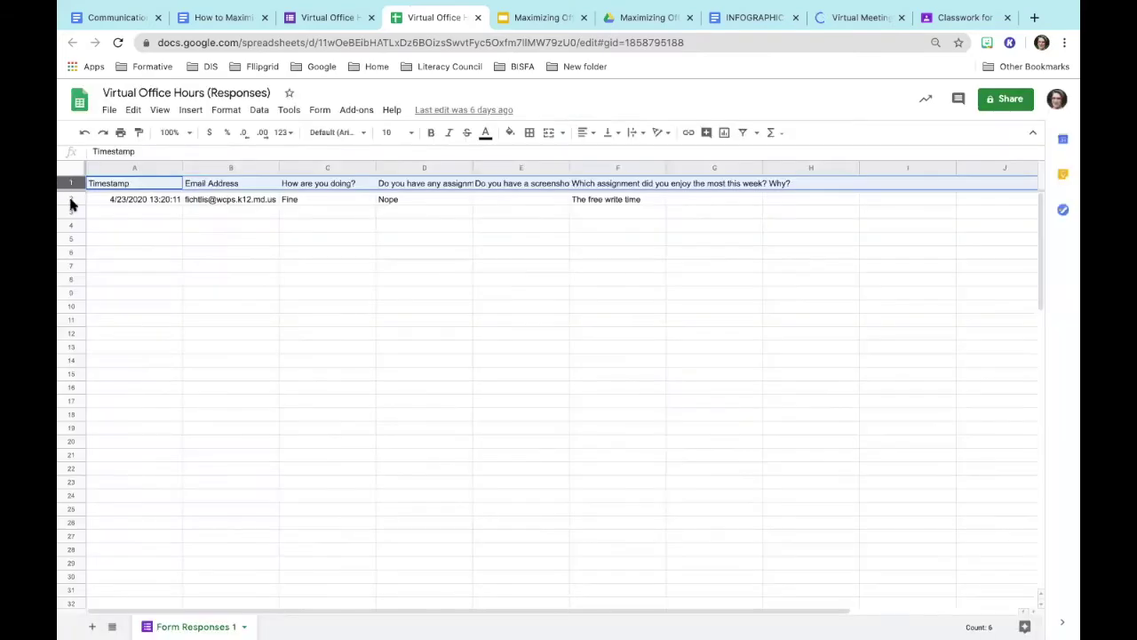
{"action": "left_click", "coordinate": [70, 199], "text": "shift"}
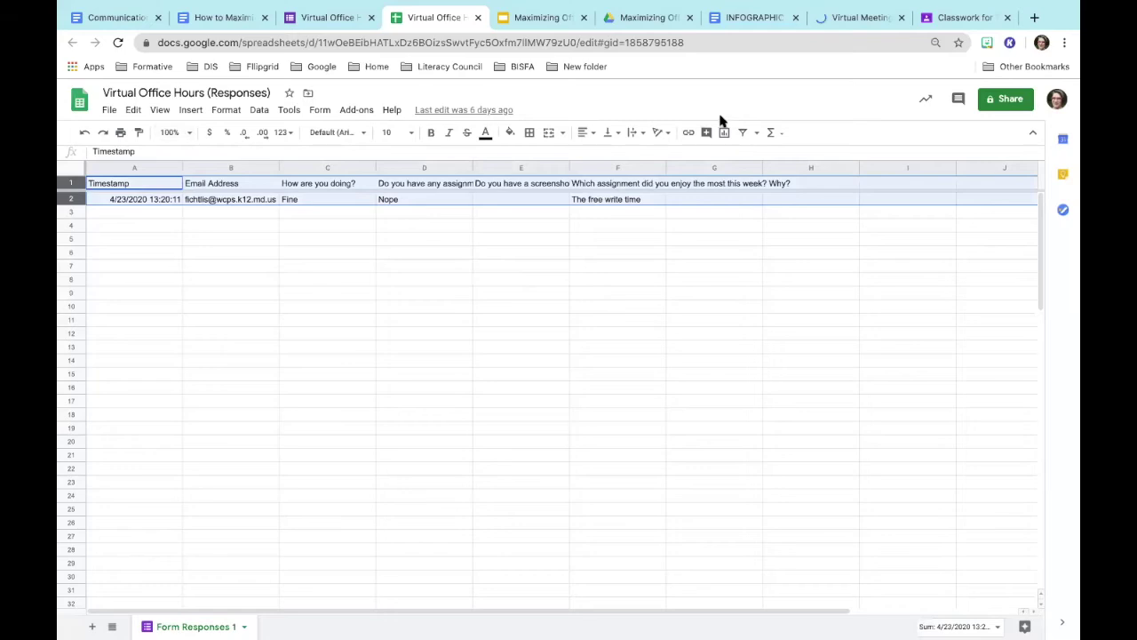
- Wrap the text in rows 1 and 2 of the responses spreadsheet
{"action": "left_click", "coordinate": [631, 133]}
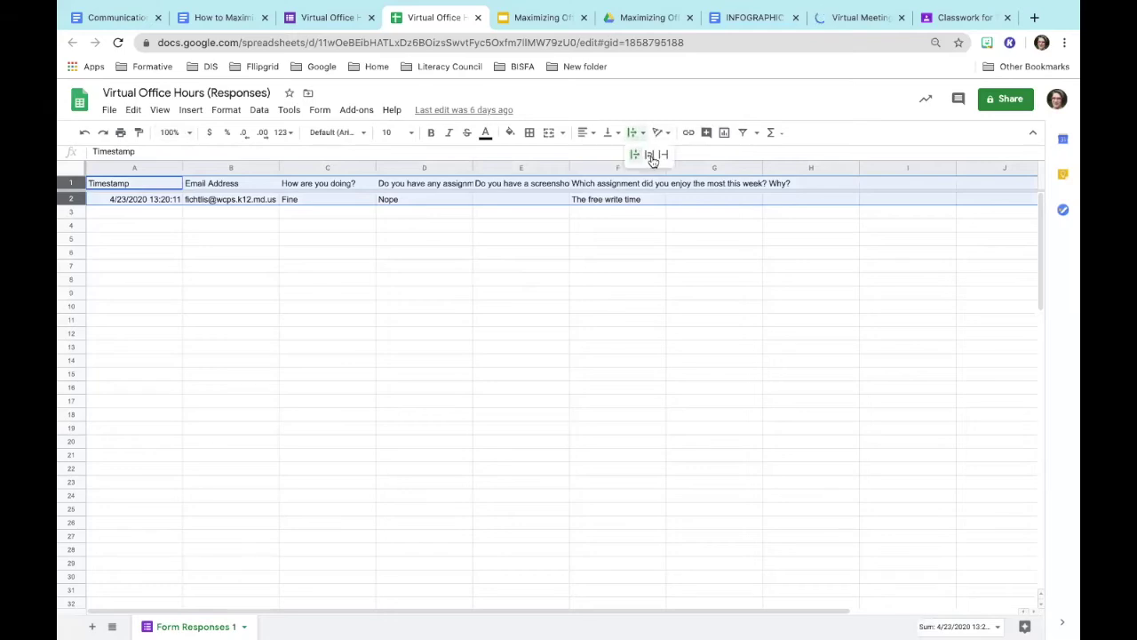
{"action": "left_click", "coordinate": [652, 155]}
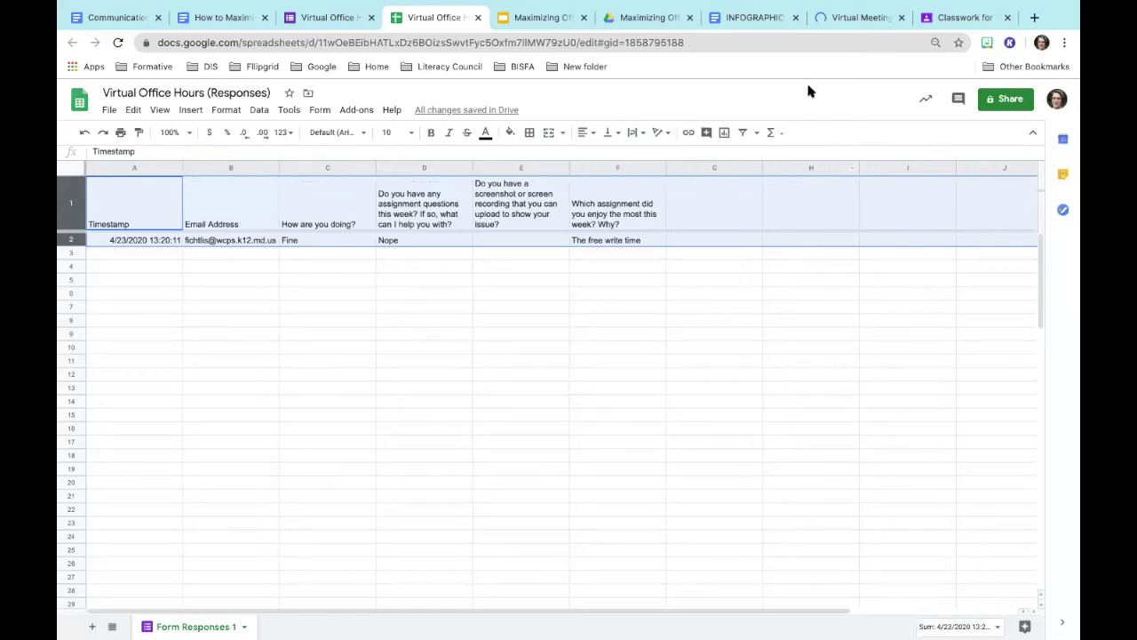
- Go back to the Virtual Office Hours form and check the option for email notifications on new responses
{"action": "left_click", "coordinate": [321, 19]}
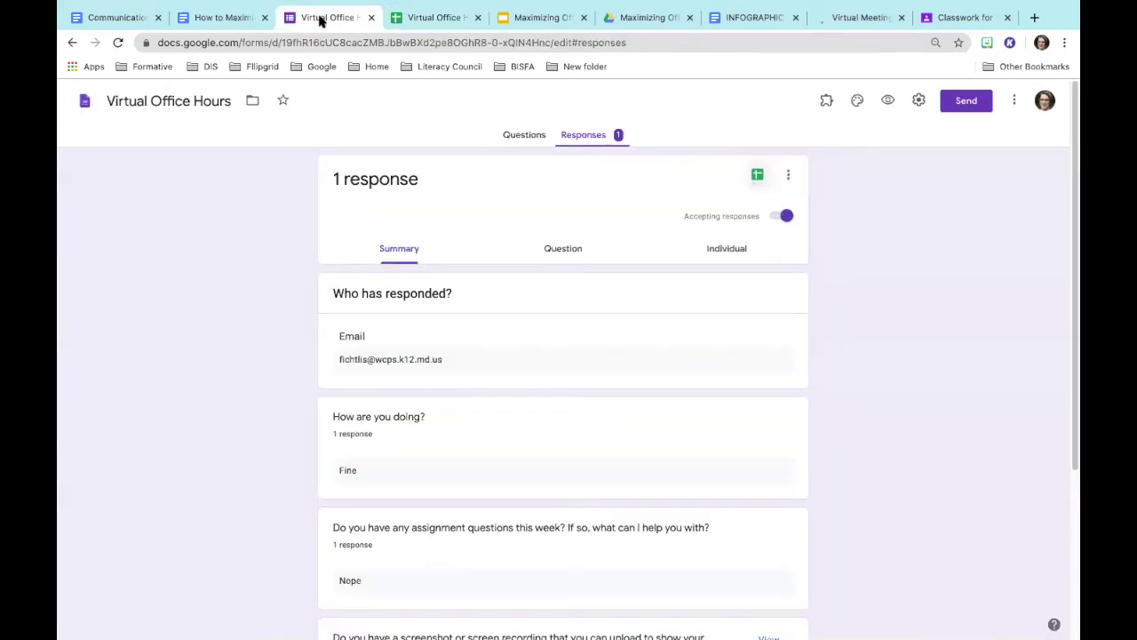
{"action": "left_click", "coordinate": [787, 178]}
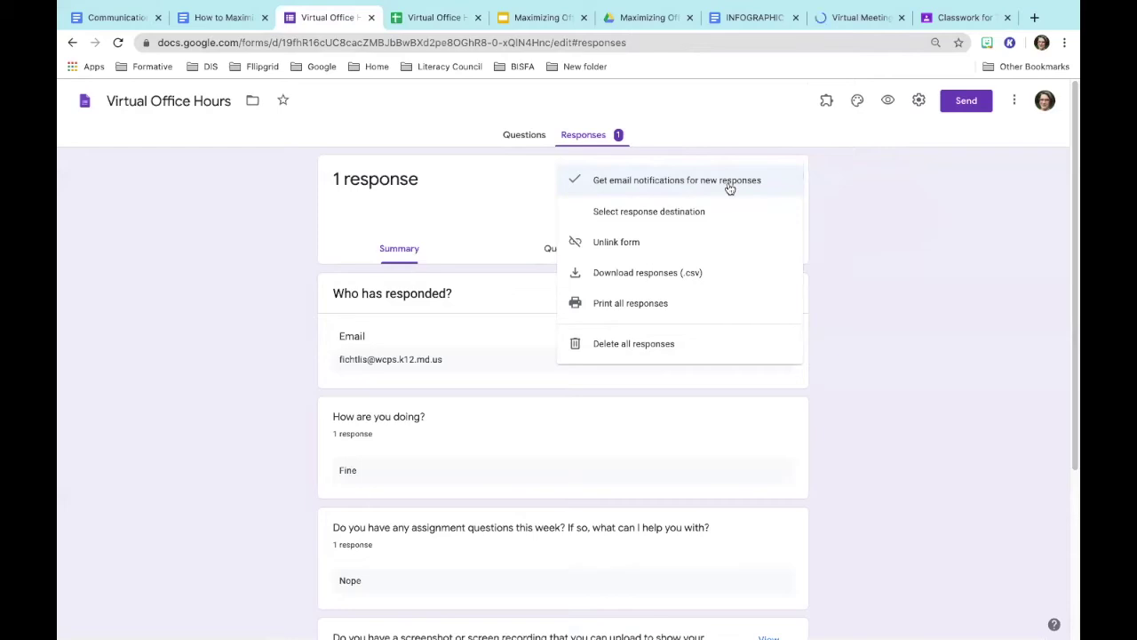
{"action": "left_click", "coordinate": [758, 132]}
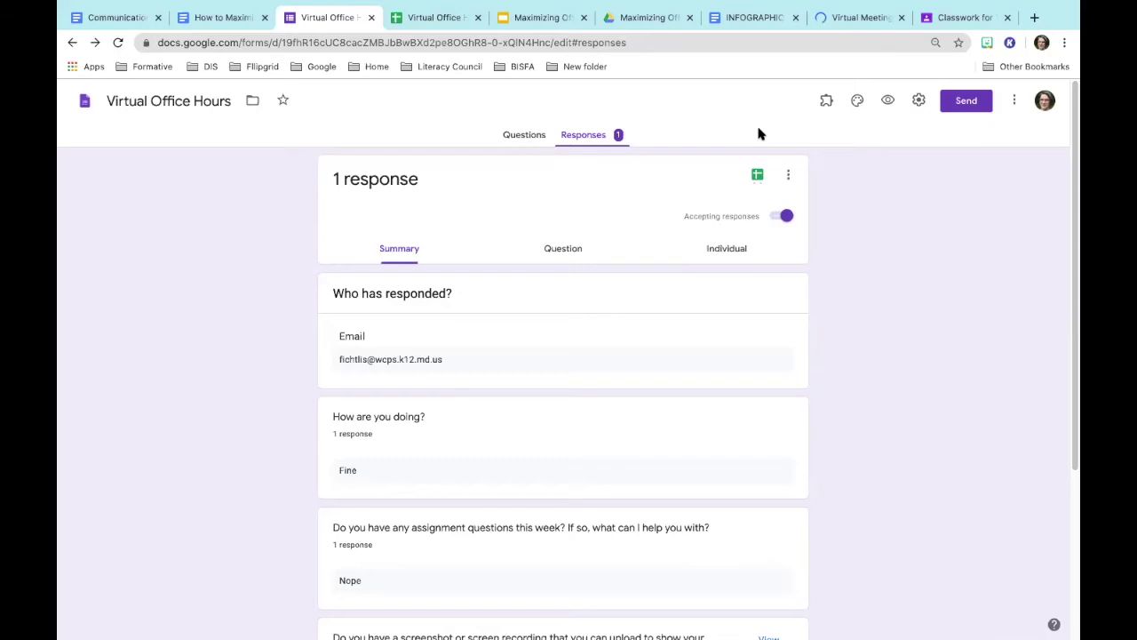
- Revisit the Communication Doc's table and the Google Forms description in the infographic document
{"action": "left_click", "coordinate": [223, 19]}
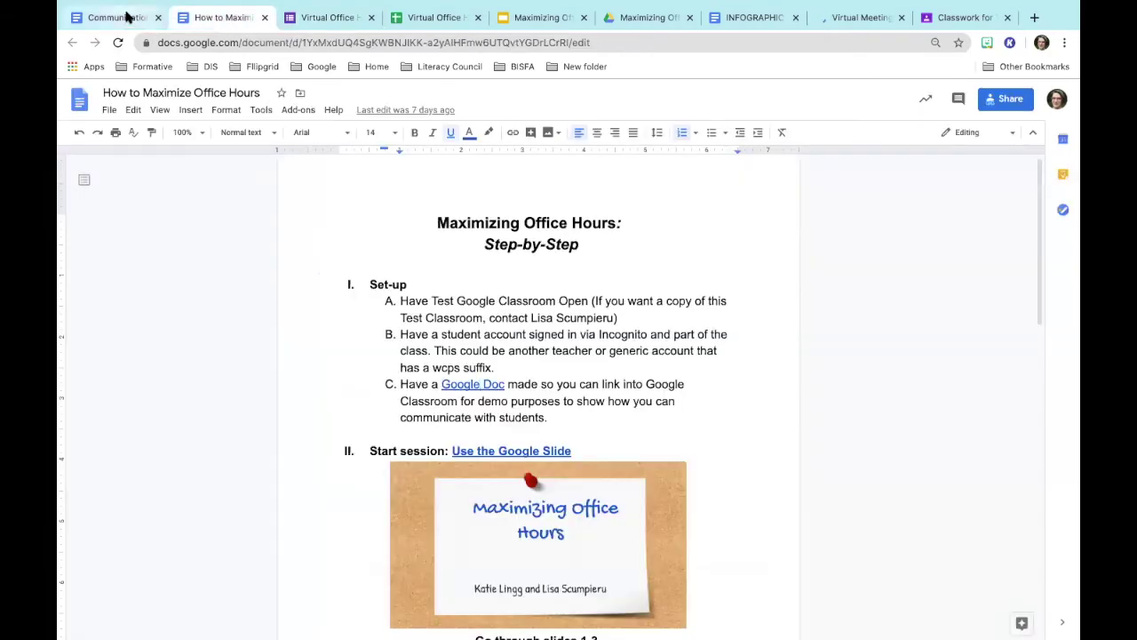
{"action": "left_click", "coordinate": [127, 17]}
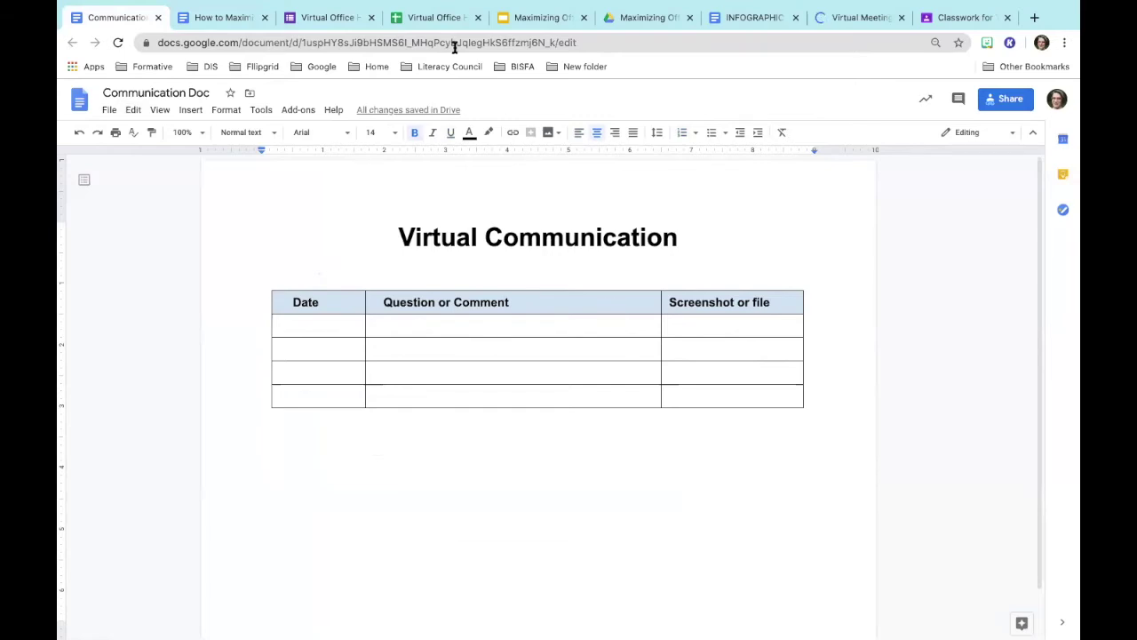
{"action": "left_click", "coordinate": [755, 18]}
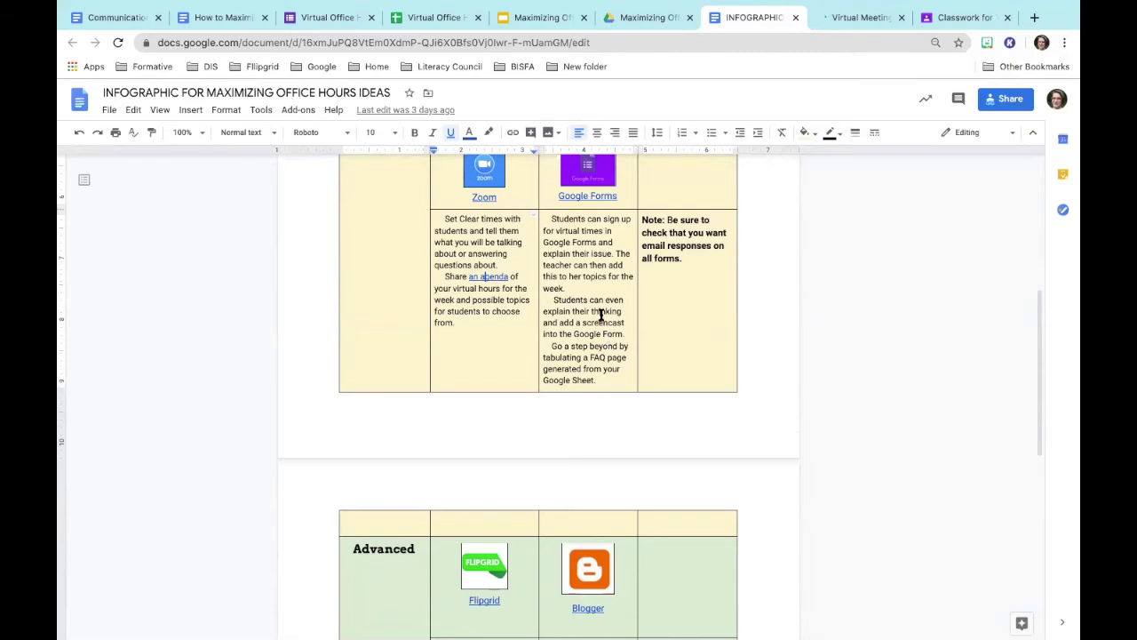
- Return to the responses spreadsheet, highlight columns B, C and D in turn, and view the sorting options for column D
{"action": "left_click", "coordinate": [324, 18]}
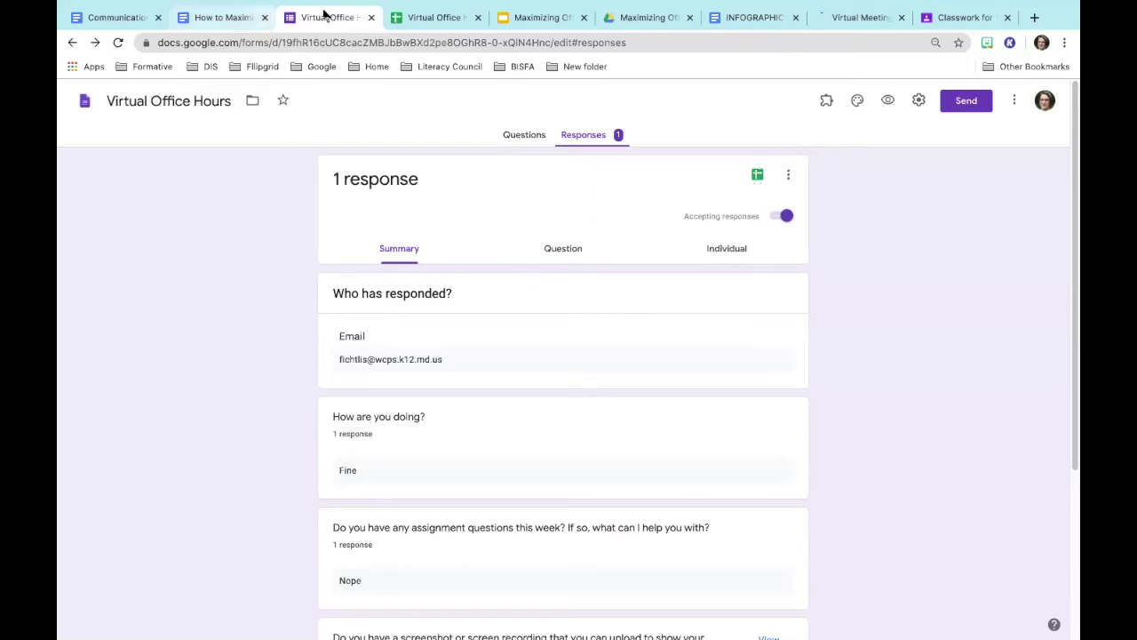
{"action": "left_click", "coordinate": [414, 17]}
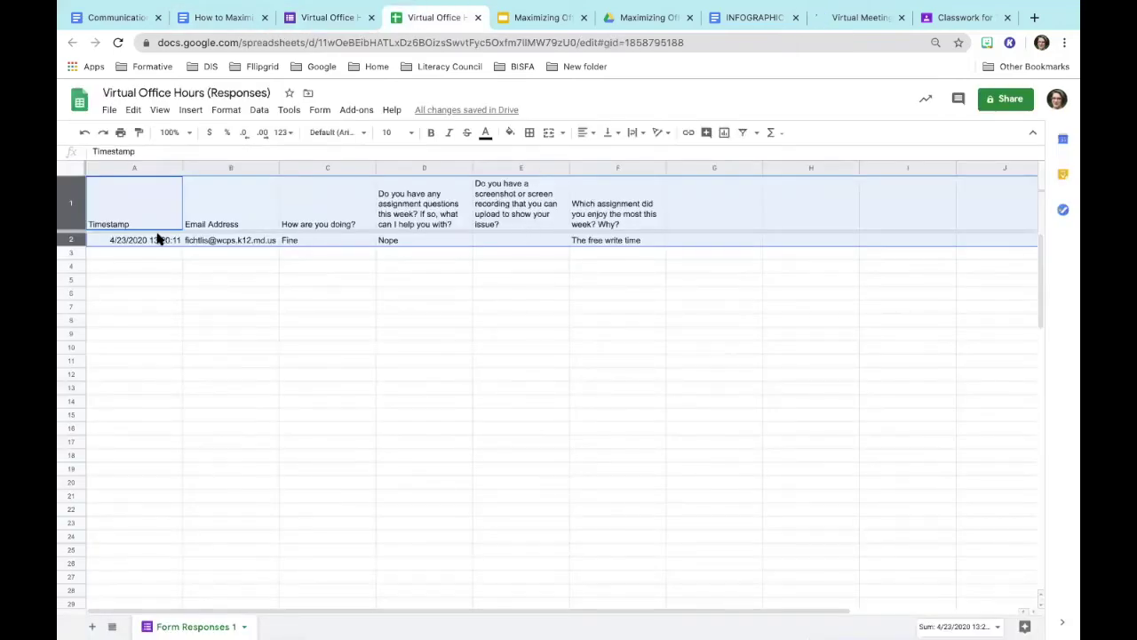
{"action": "left_click", "coordinate": [251, 167]}
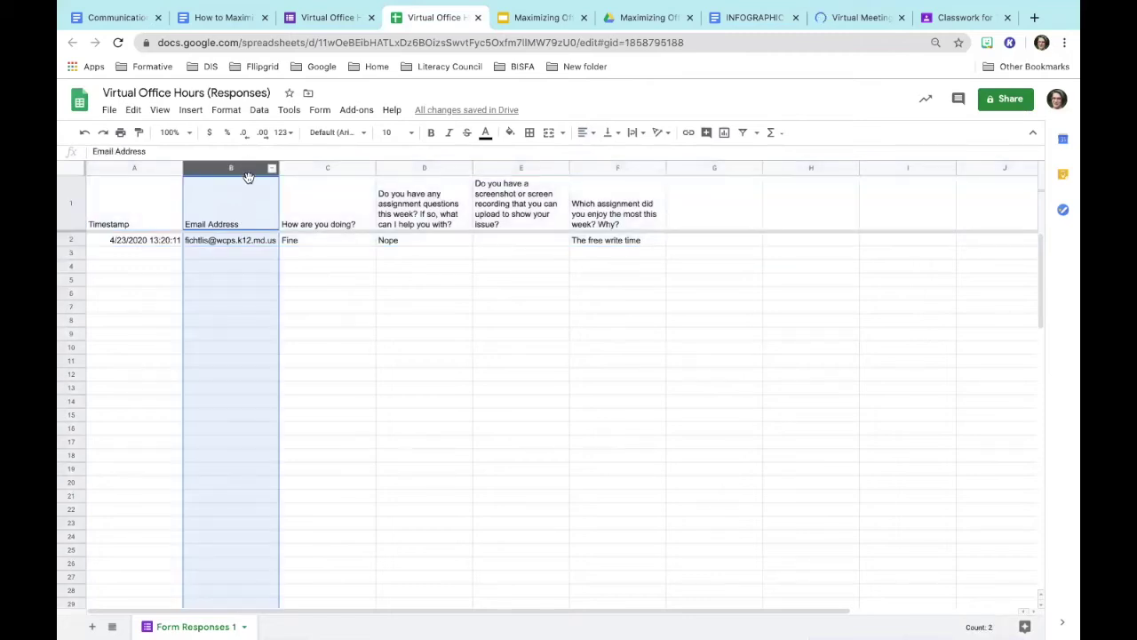
{"action": "left_click", "coordinate": [334, 168]}
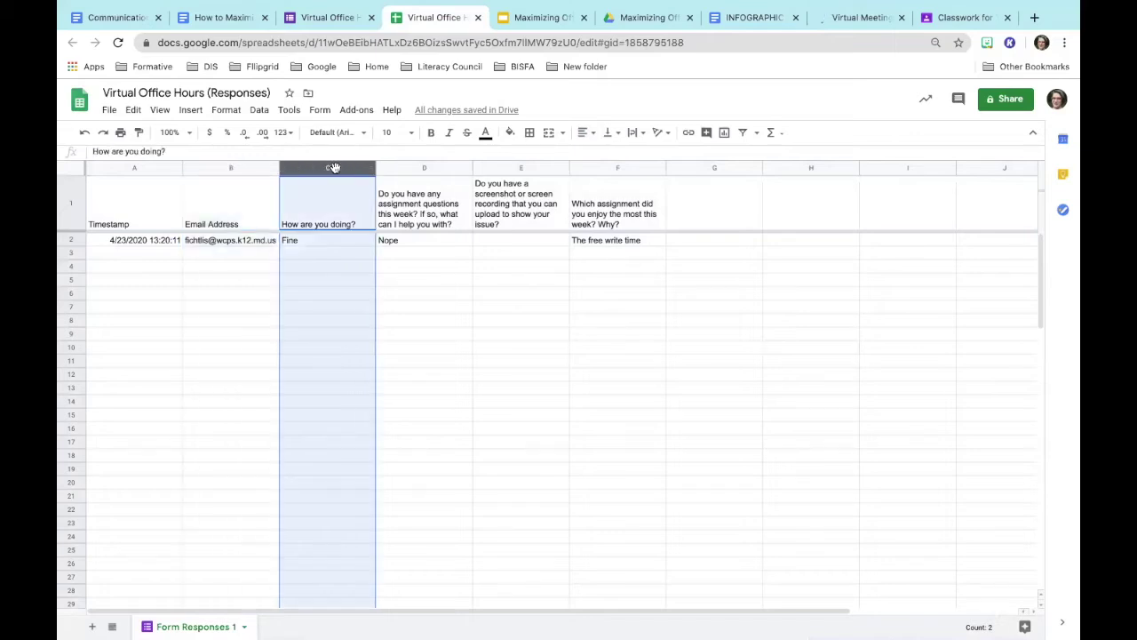
{"action": "left_click", "coordinate": [428, 169]}
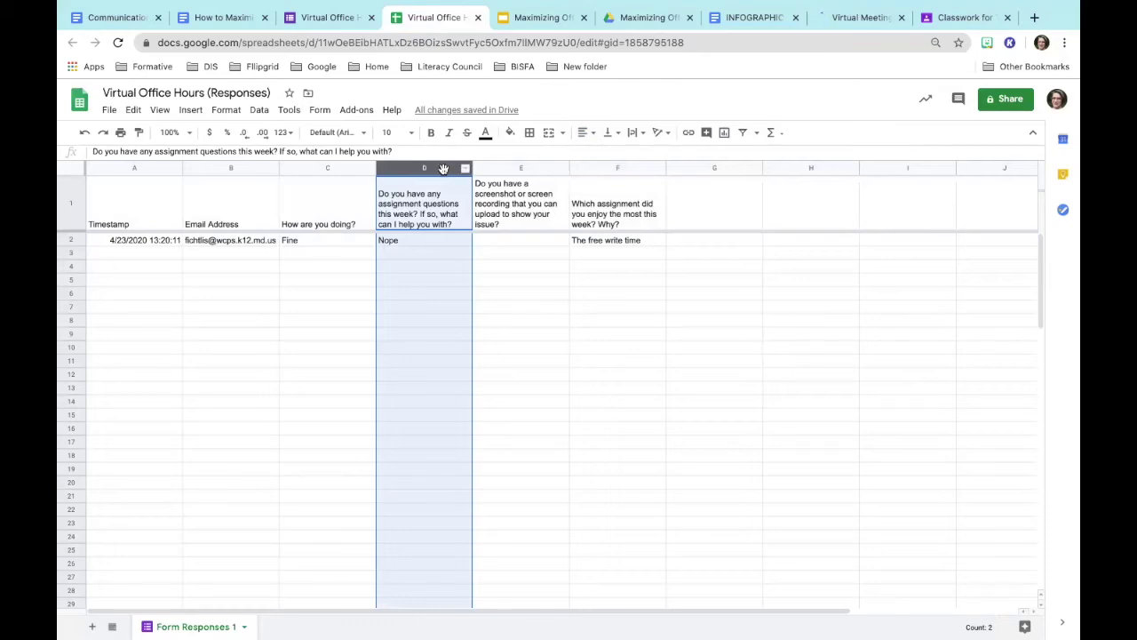
{"action": "right_click", "coordinate": [443, 170]}
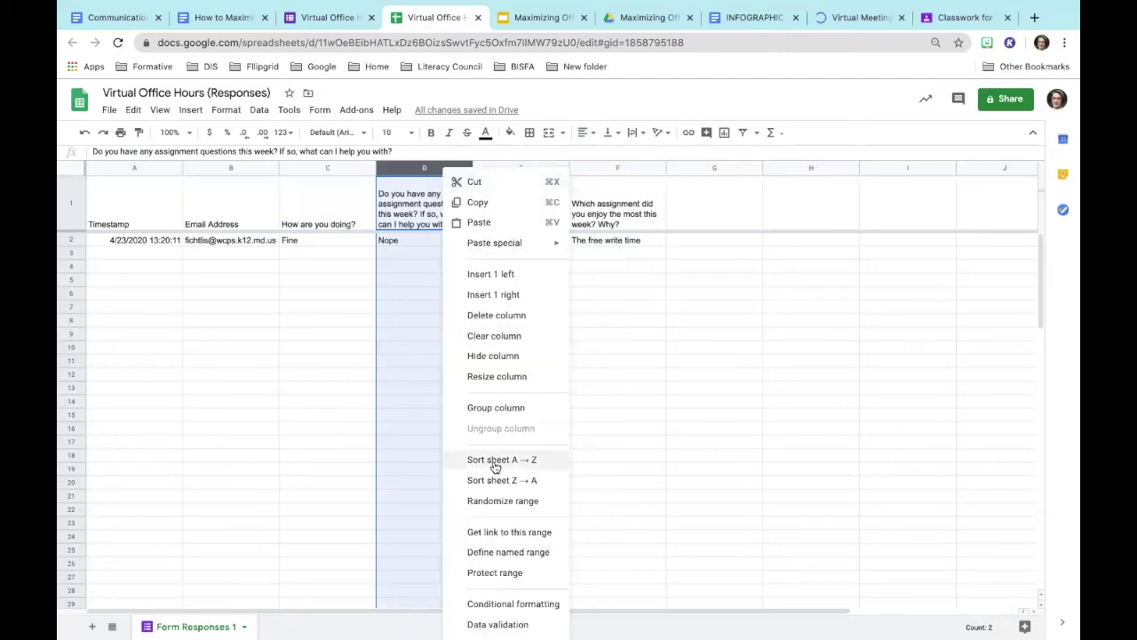
{"action": "left_click", "coordinate": [400, 321]}
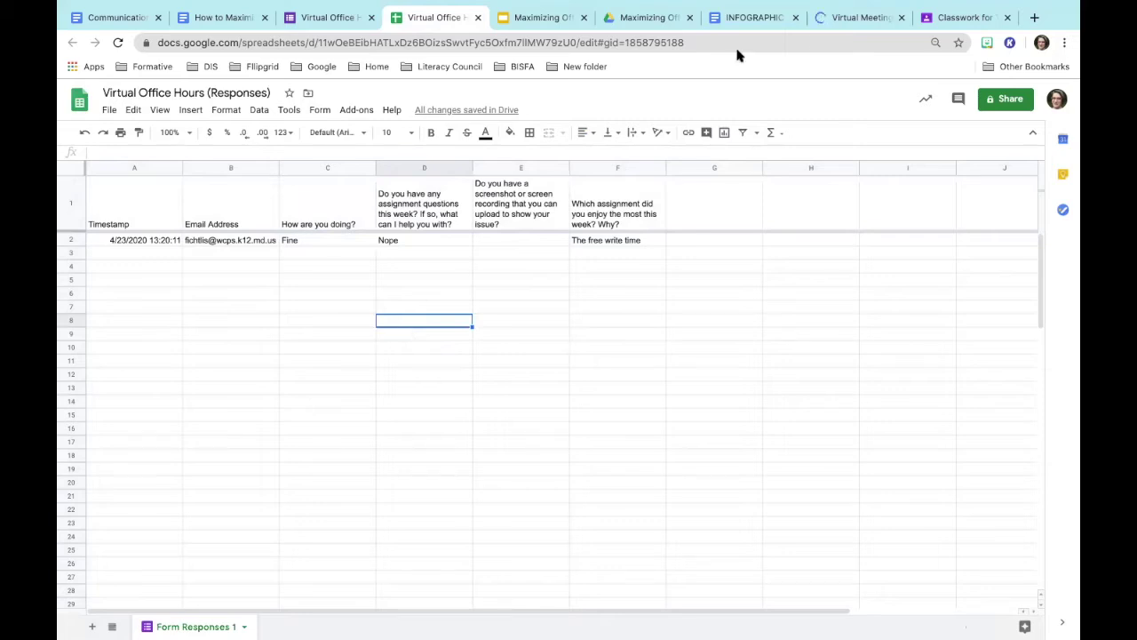
- Open a blank assignment in the Test classroom to view which students it can be assigned to, then close it
{"action": "left_click", "coordinate": [936, 19]}
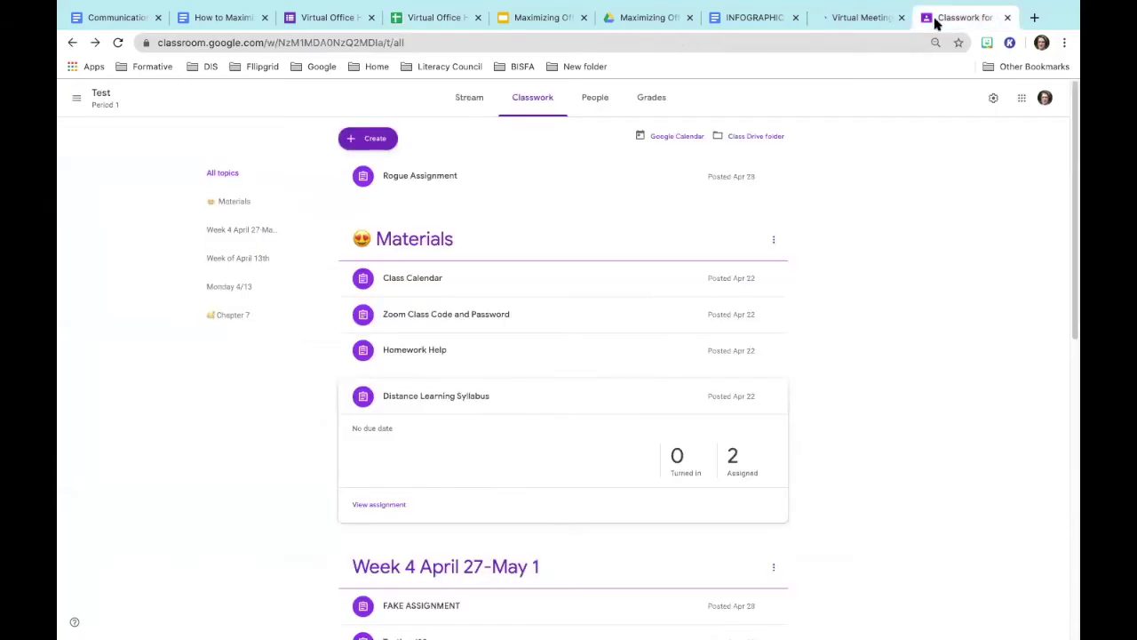
{"action": "left_click", "coordinate": [375, 139]}
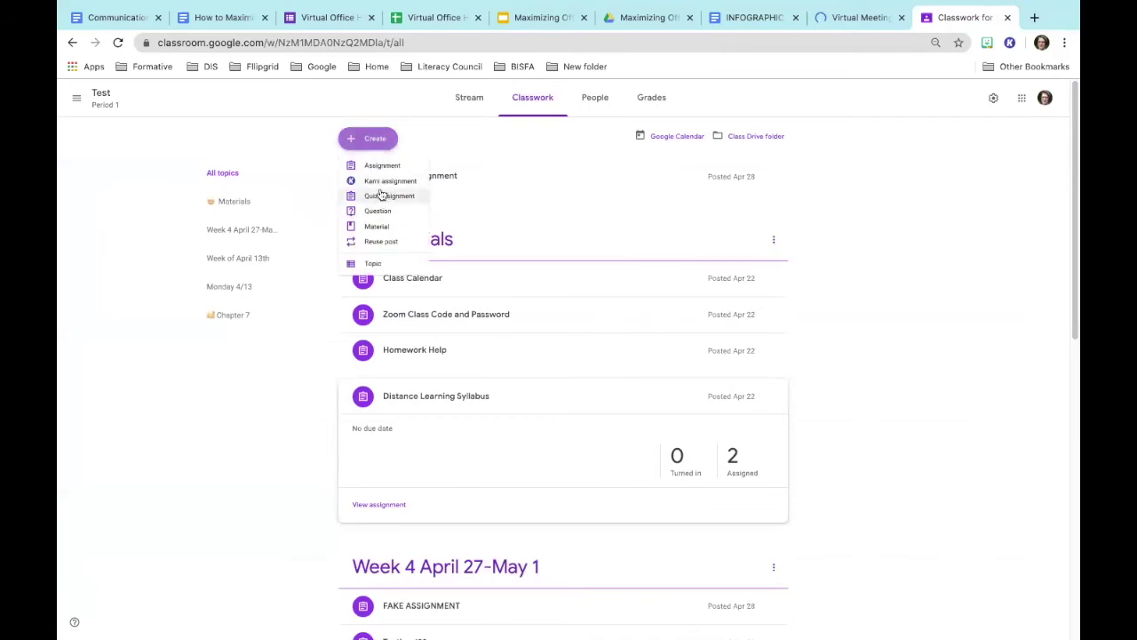
{"action": "left_click", "coordinate": [381, 167]}
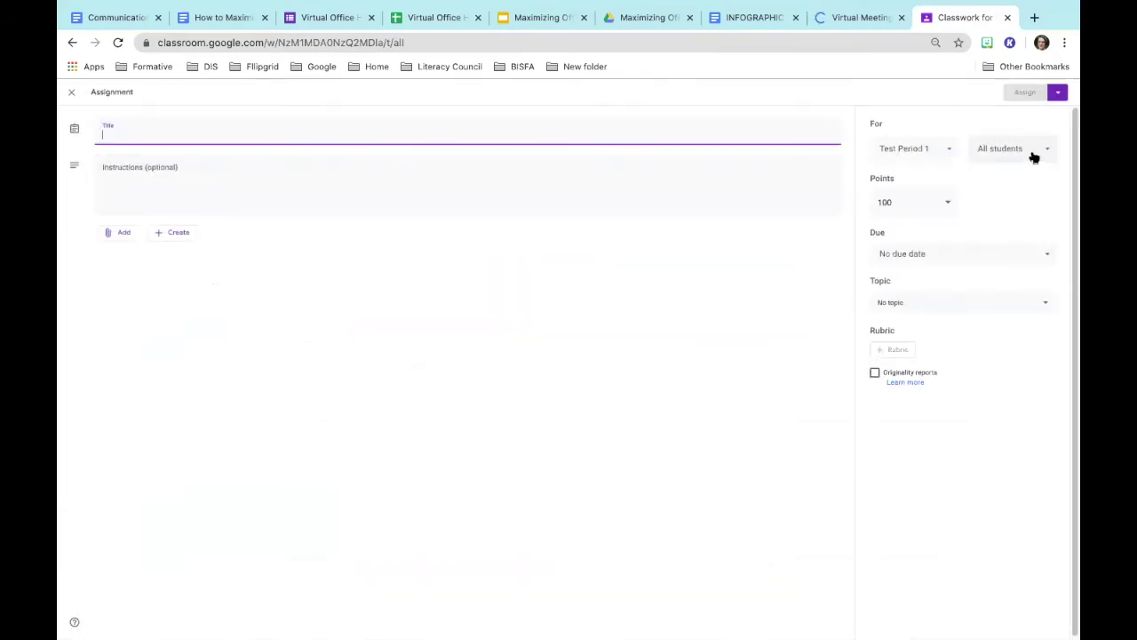
{"action": "left_click", "coordinate": [1032, 153]}
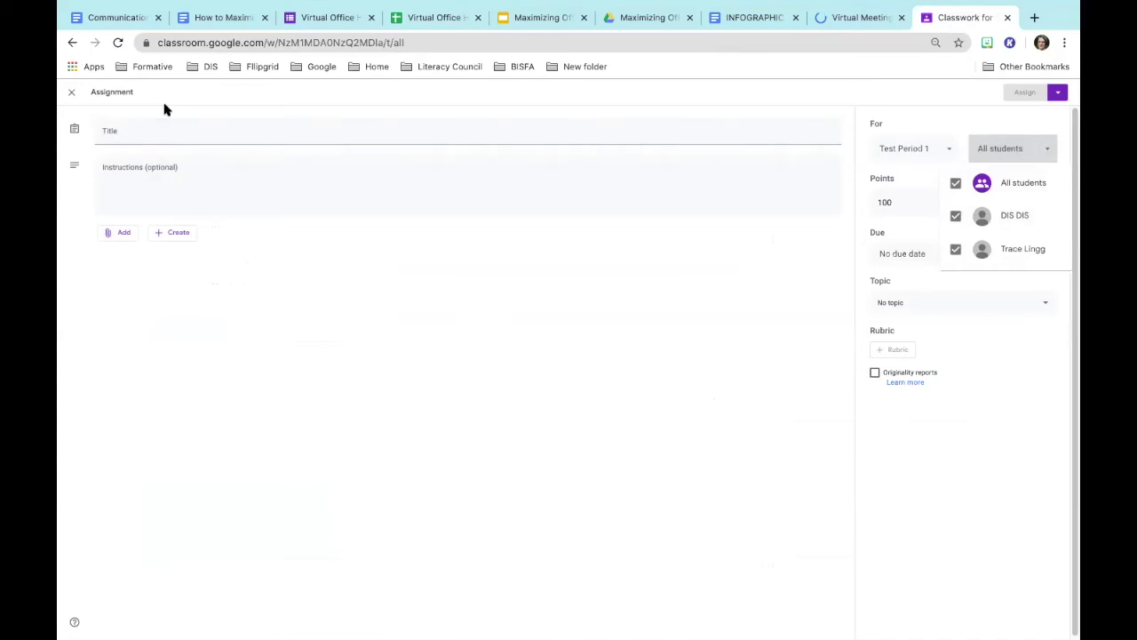
{"action": "left_click", "coordinate": [73, 96]}
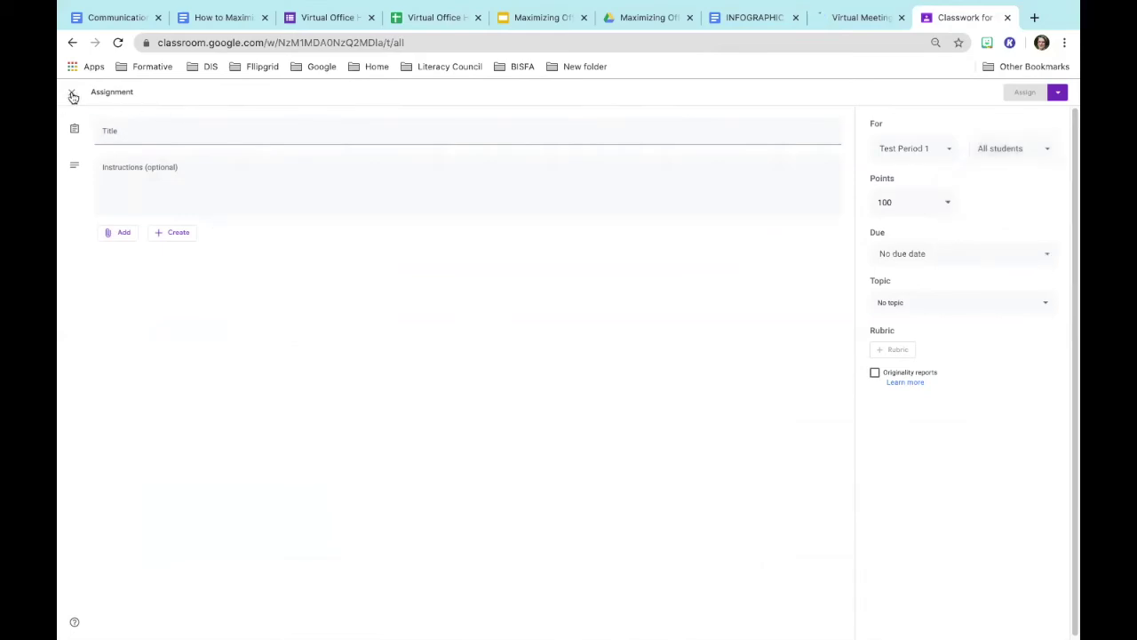
{"action": "left_click", "coordinate": [74, 97]}
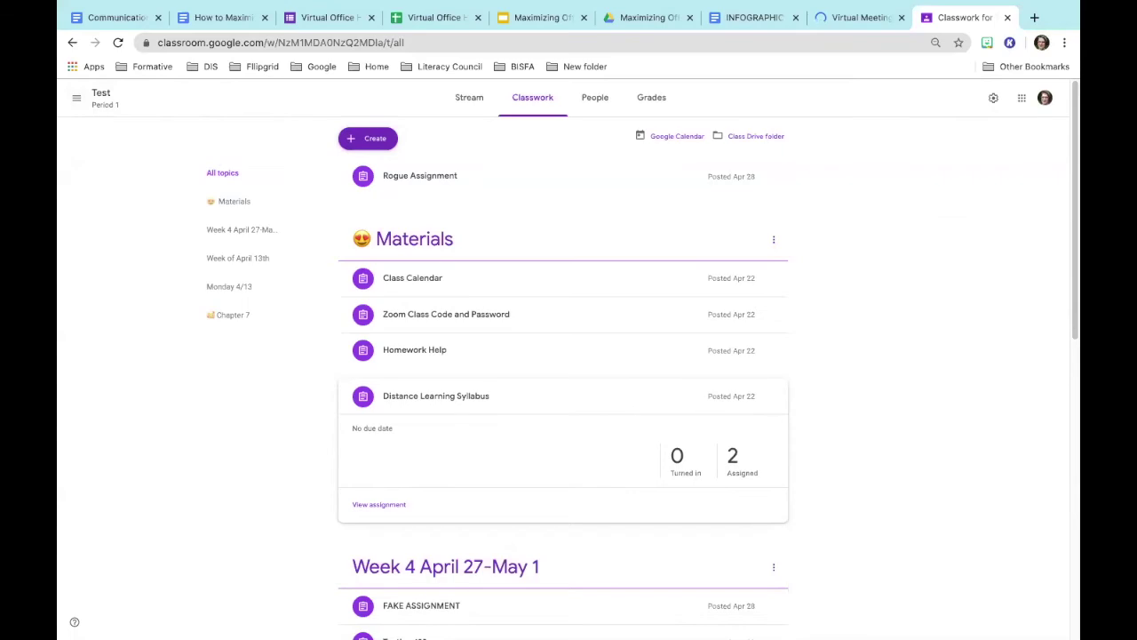
- Switch to the Virtual Meeting Whiteboard page and view its sample agenda and template links
{"action": "left_click", "coordinate": [844, 16]}
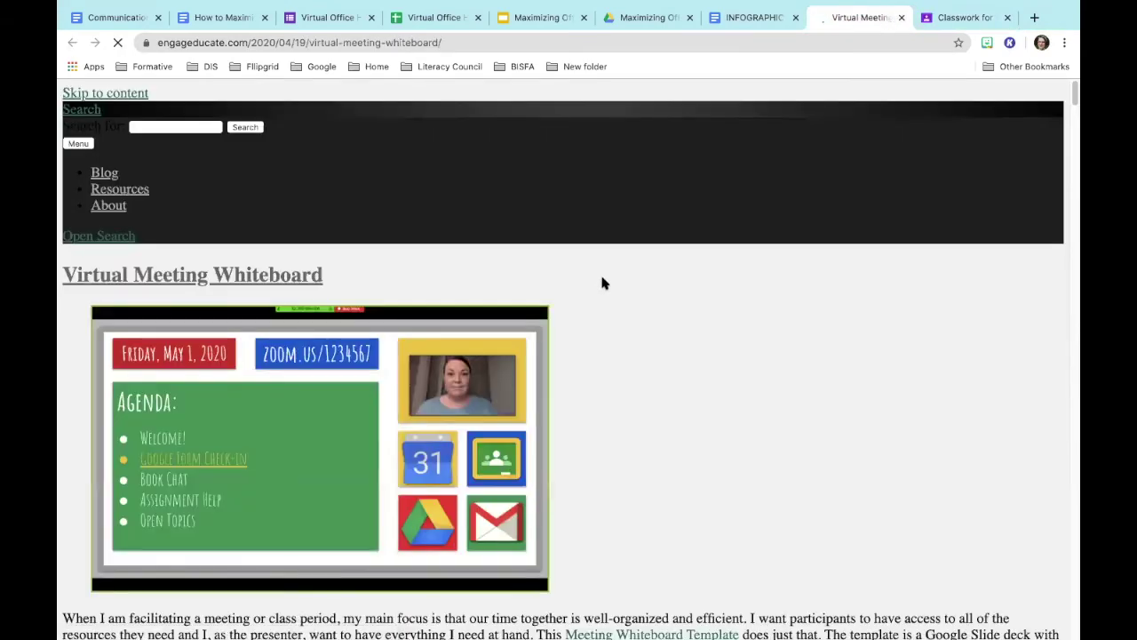
{"action": "scroll", "coordinate": [627, 329], "scroll_direction": "down", "scroll_amount": 2}
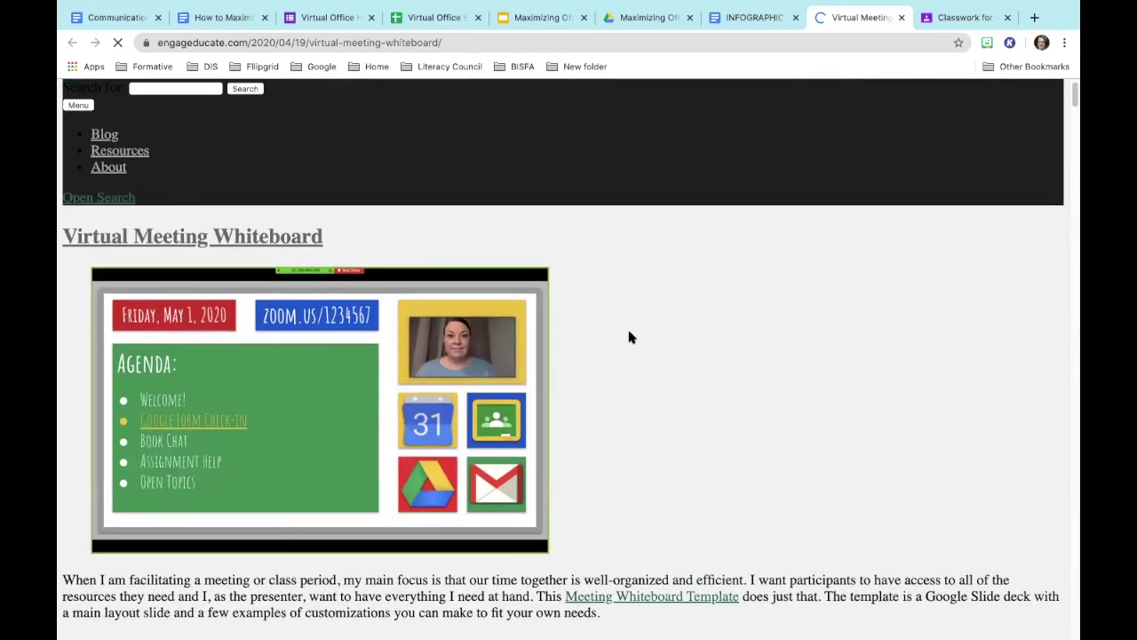
{"action": "scroll", "coordinate": [629, 337], "scroll_direction": "down", "scroll_amount": 3}
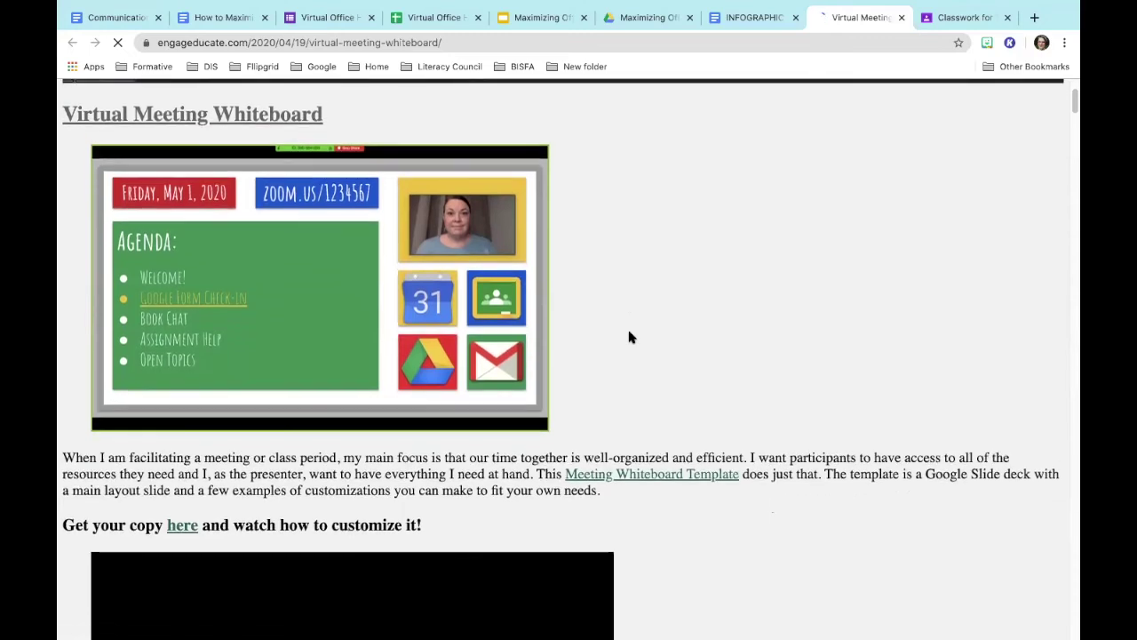
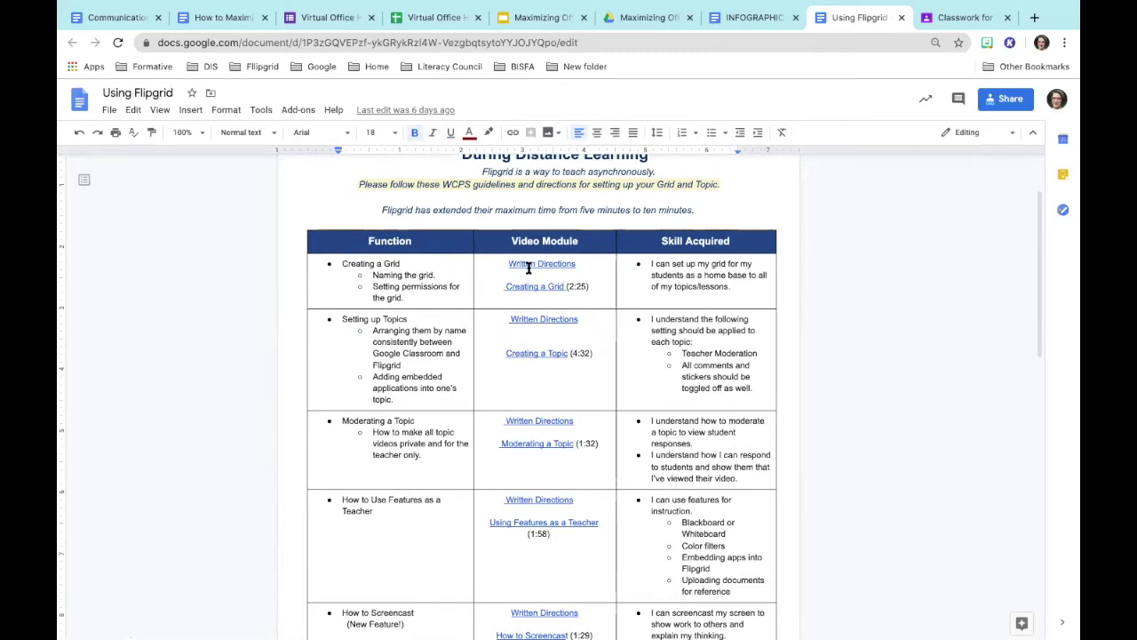
- Review the table of functions, video modules and skills in the Using Flipgrid document
{"action": "scroll", "coordinate": [529, 289], "scroll_direction": "down", "scroll_amount": 3}
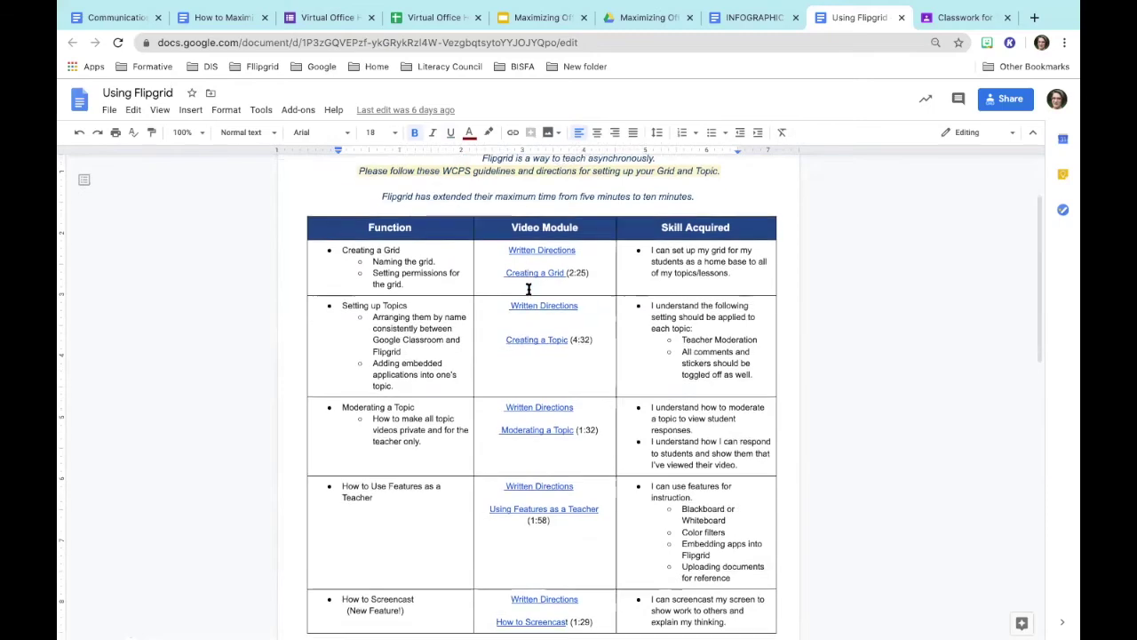
{"action": "scroll", "coordinate": [529, 289], "scroll_direction": "up", "scroll_amount": 2}
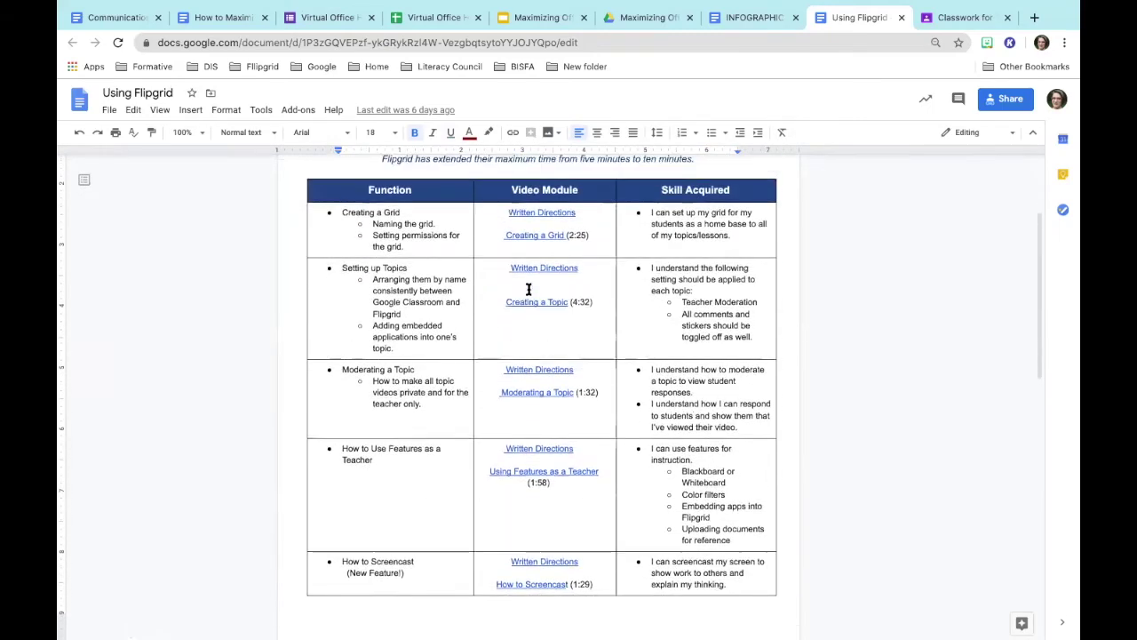
{"action": "scroll", "coordinate": [529, 288], "scroll_direction": "up", "scroll_amount": 1}
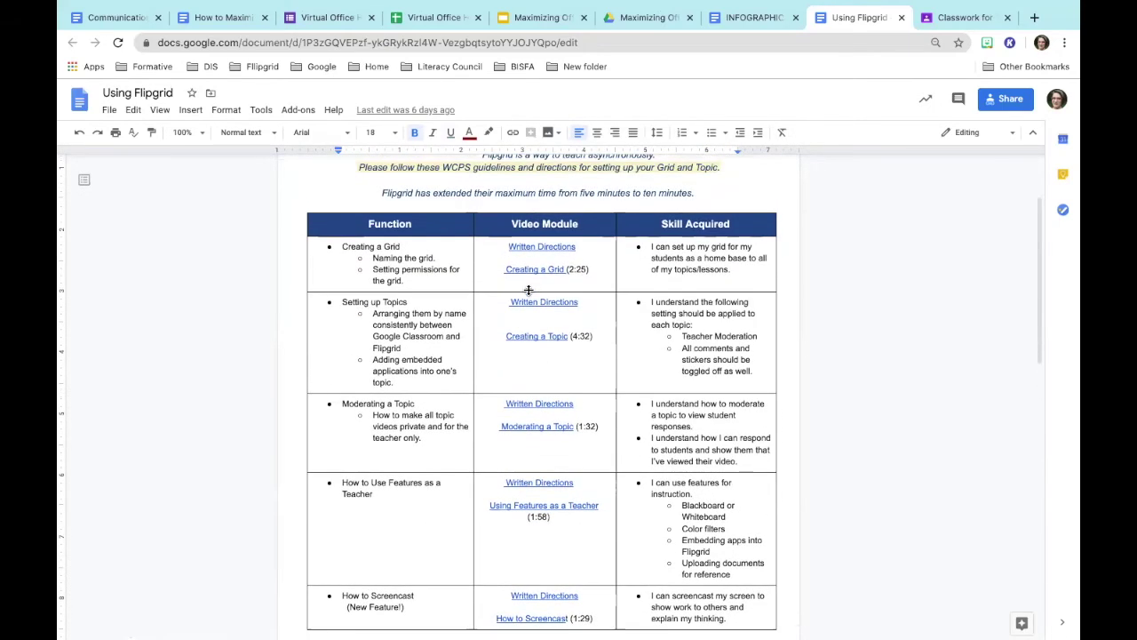
{"action": "scroll", "coordinate": [528, 289], "scroll_direction": "down", "scroll_amount": 2}
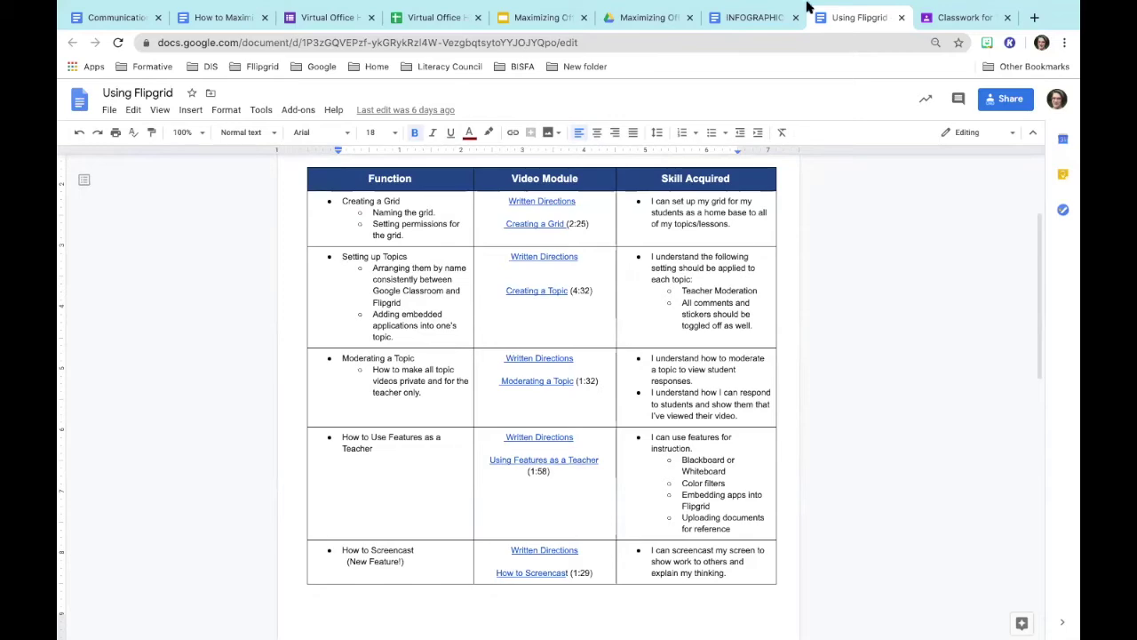
- Find the Flipgrid site through a "flipgrid" web search in a new browser tab and log in as an educator with the existing Google account
{"action": "left_click", "coordinate": [1034, 17]}
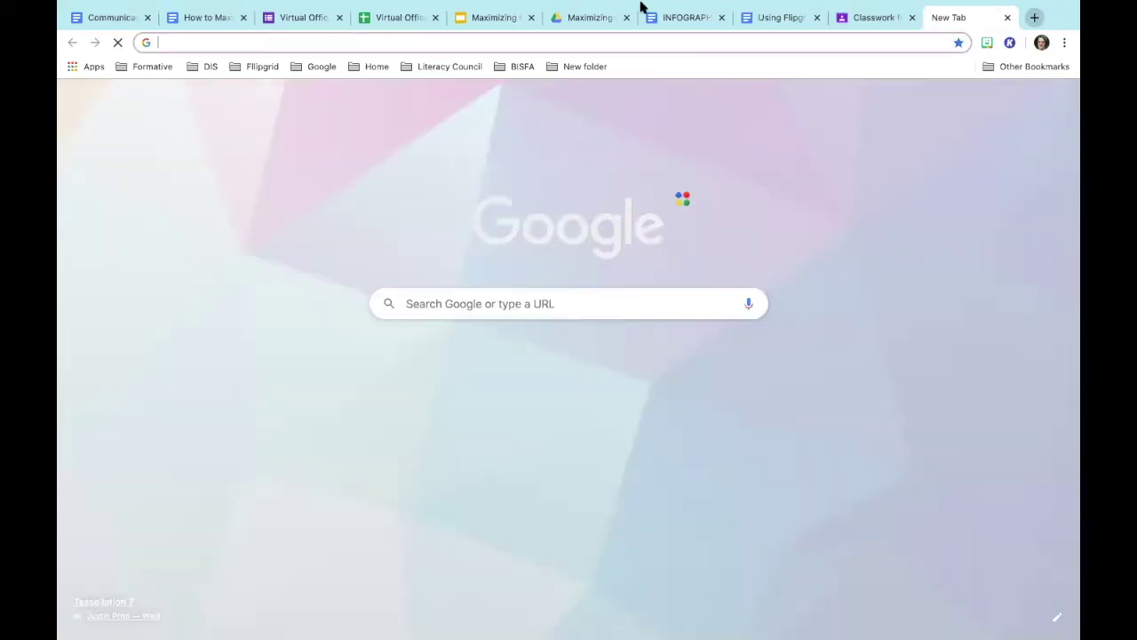
{"action": "type", "text": "flipgrid"}
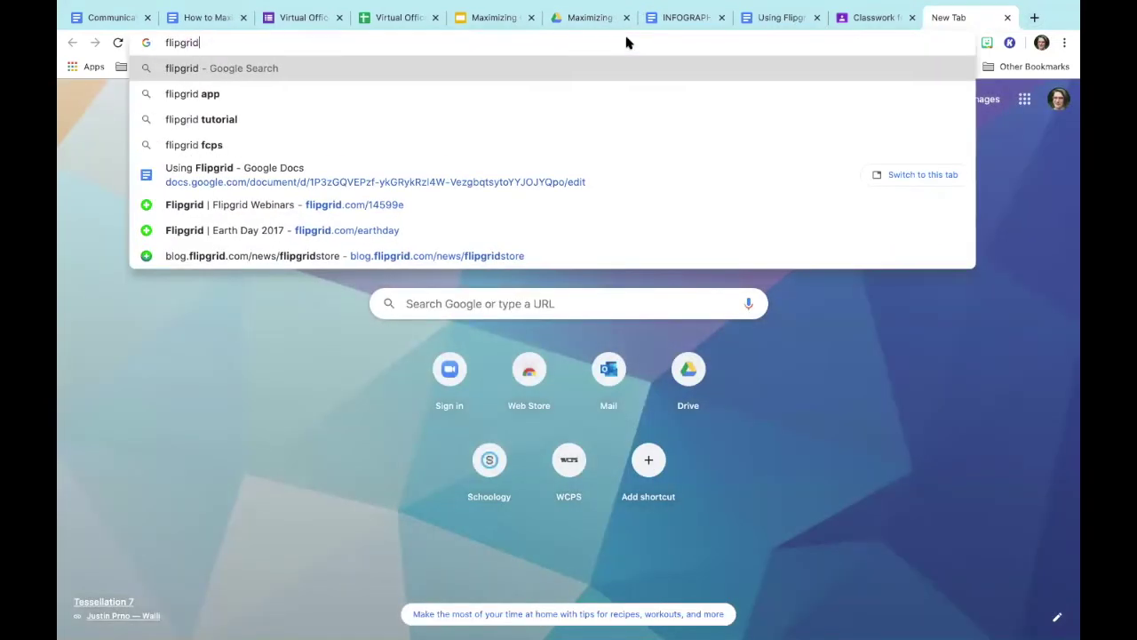
{"action": "key", "text": "Return"}
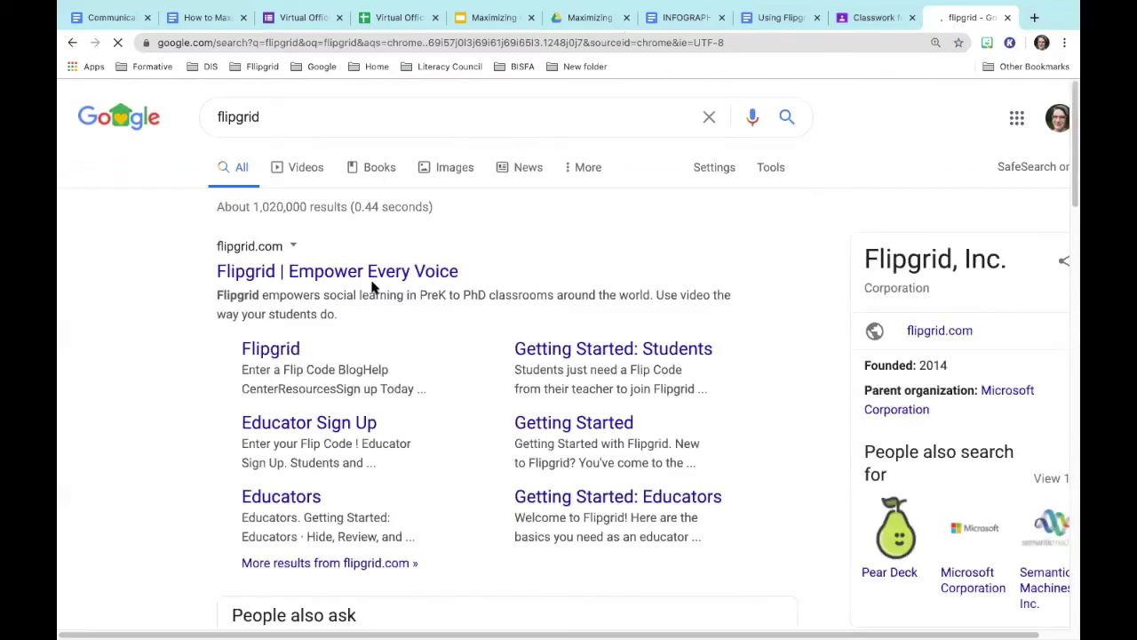
{"action": "left_click", "coordinate": [372, 275]}
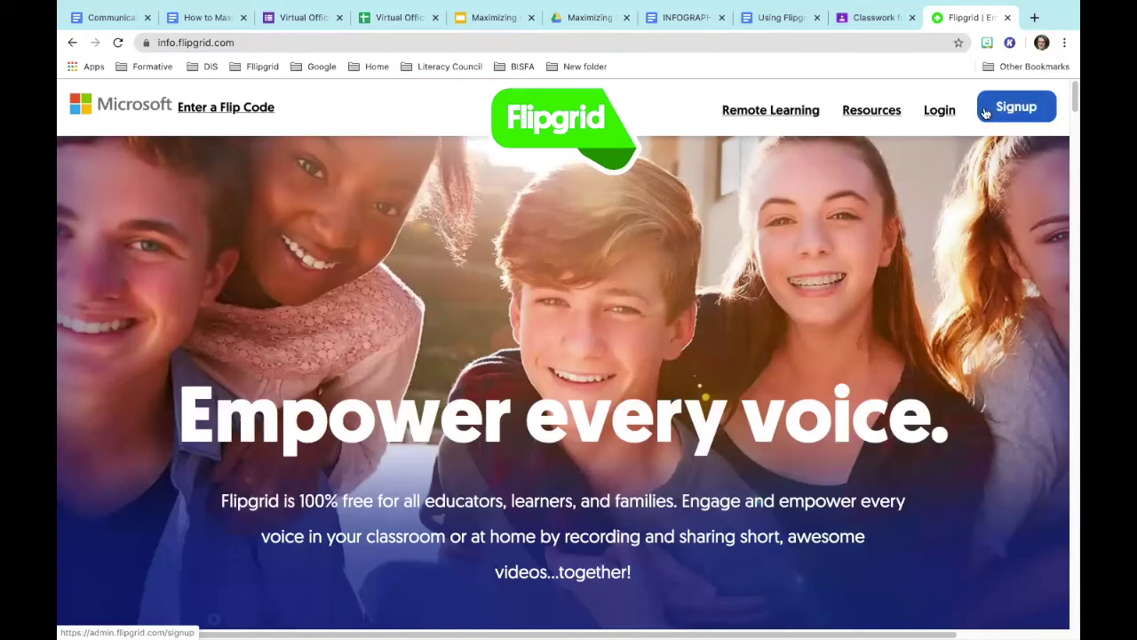
{"action": "left_click", "coordinate": [942, 113]}
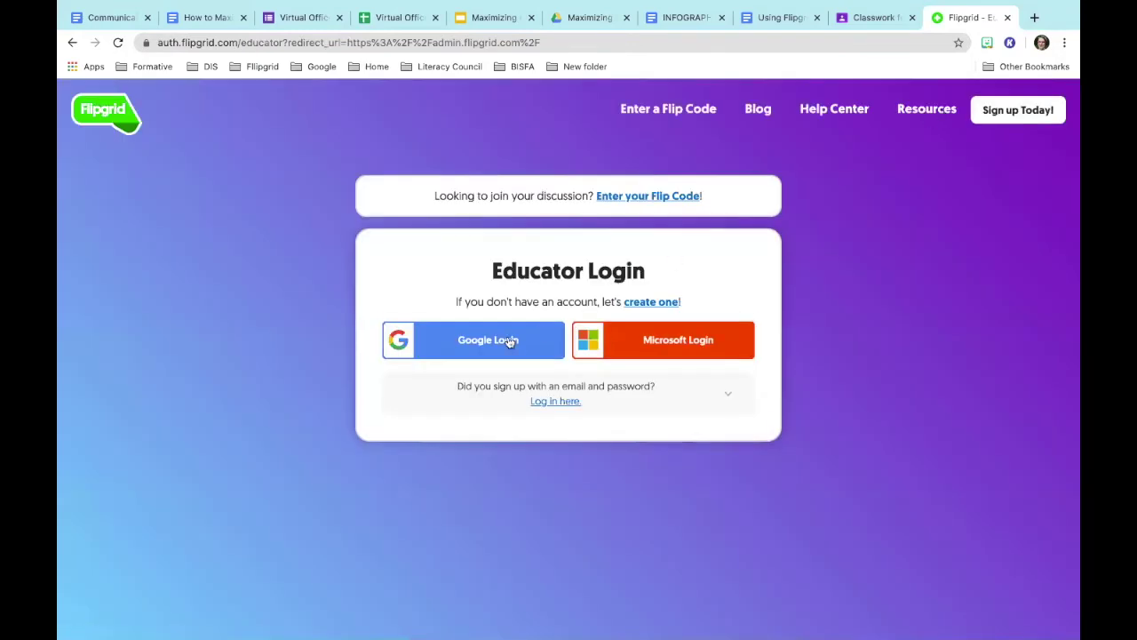
{"action": "left_click", "coordinate": [495, 345]}
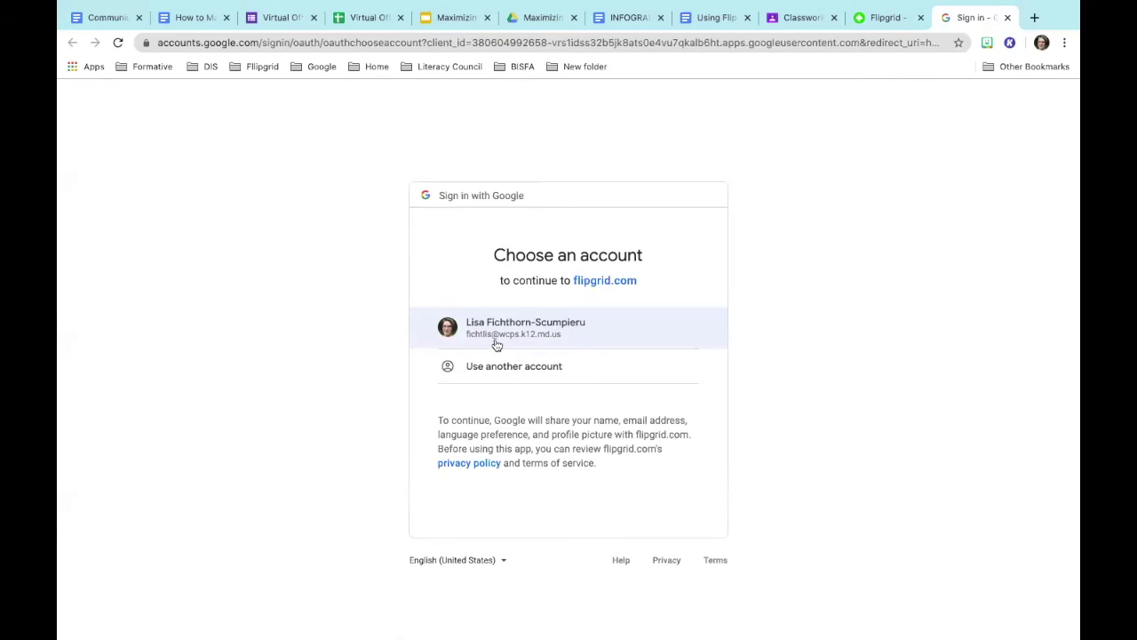
{"action": "left_click", "coordinate": [495, 343]}
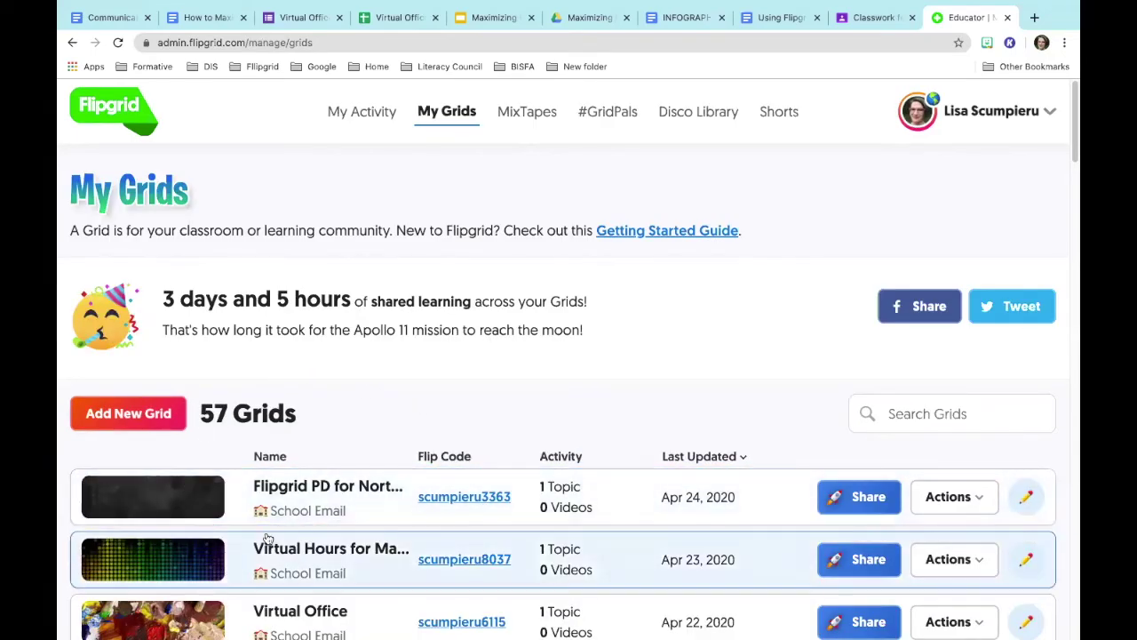
- Create a School Email grid named "Virtual Hours", accepting the suggested Flip Code and school email domain, and go to the grid
{"action": "left_click", "coordinate": [151, 412]}
{"action": "left_click", "coordinate": [396, 272]}
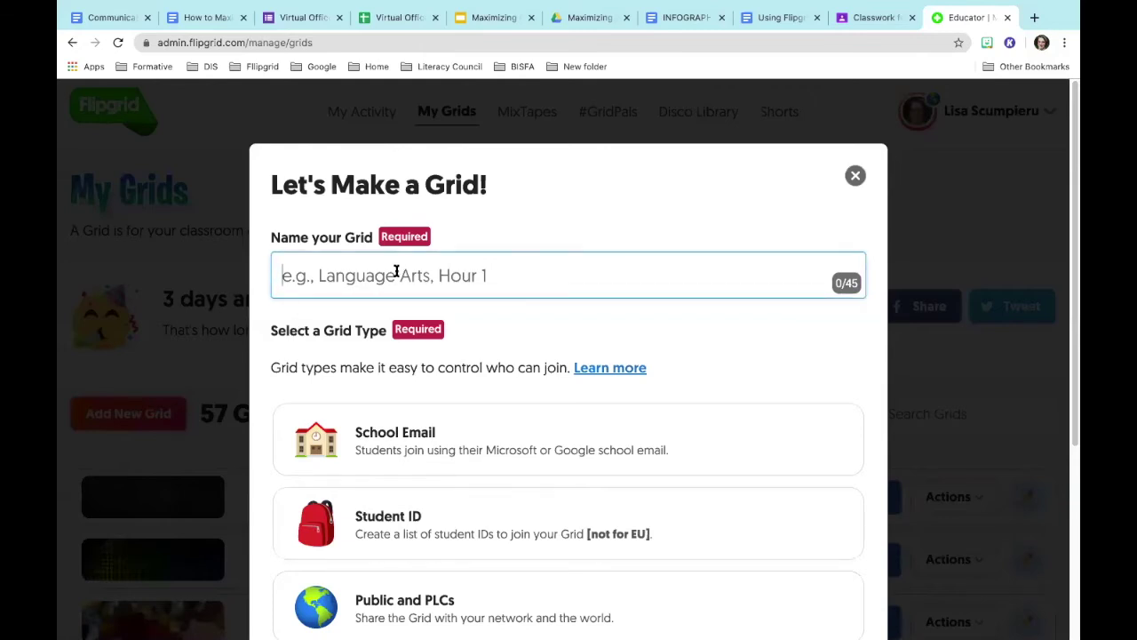
{"action": "type", "text": "Virtual Hours"}
{"action": "left_click", "coordinate": [446, 454]}
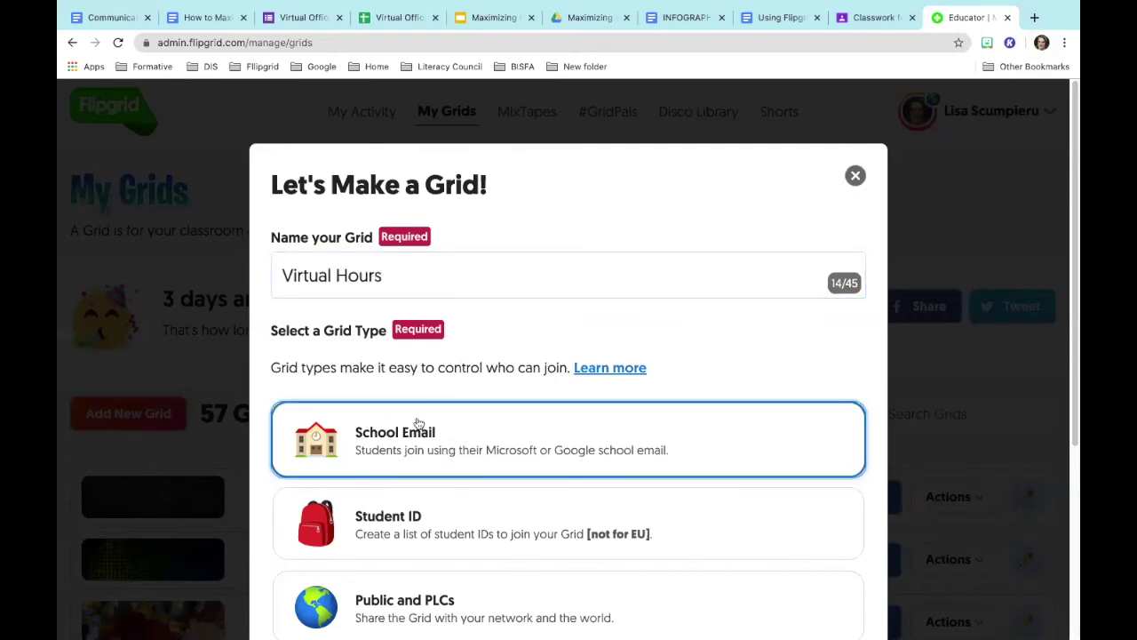
{"action": "scroll", "coordinate": [417, 423], "scroll_direction": "down", "scroll_amount": 5}
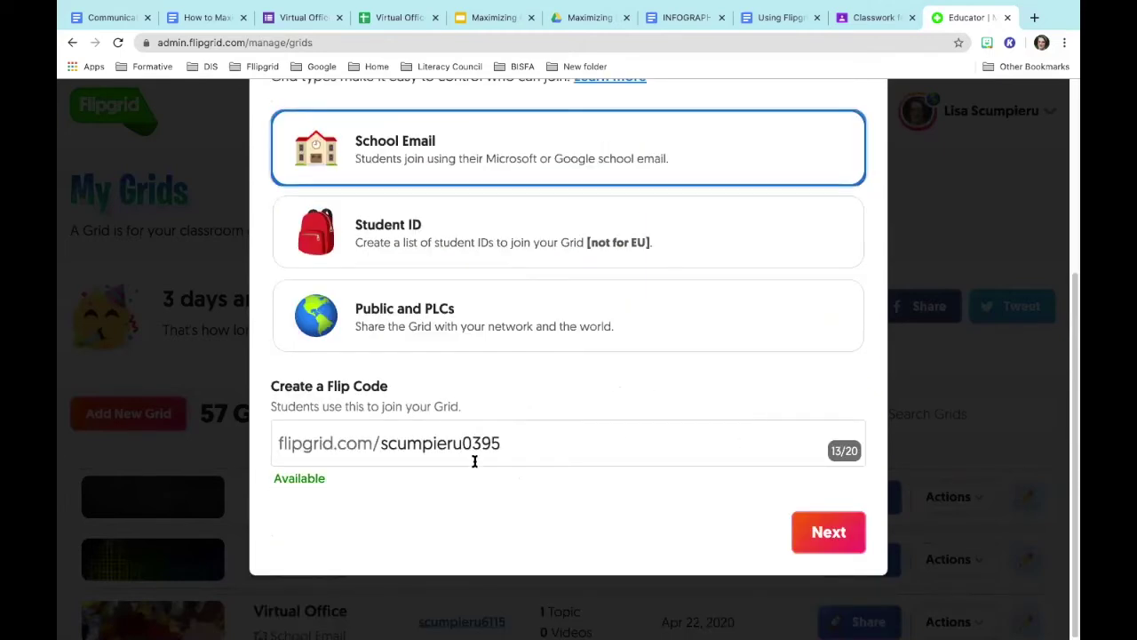
{"action": "left_click", "coordinate": [811, 532]}
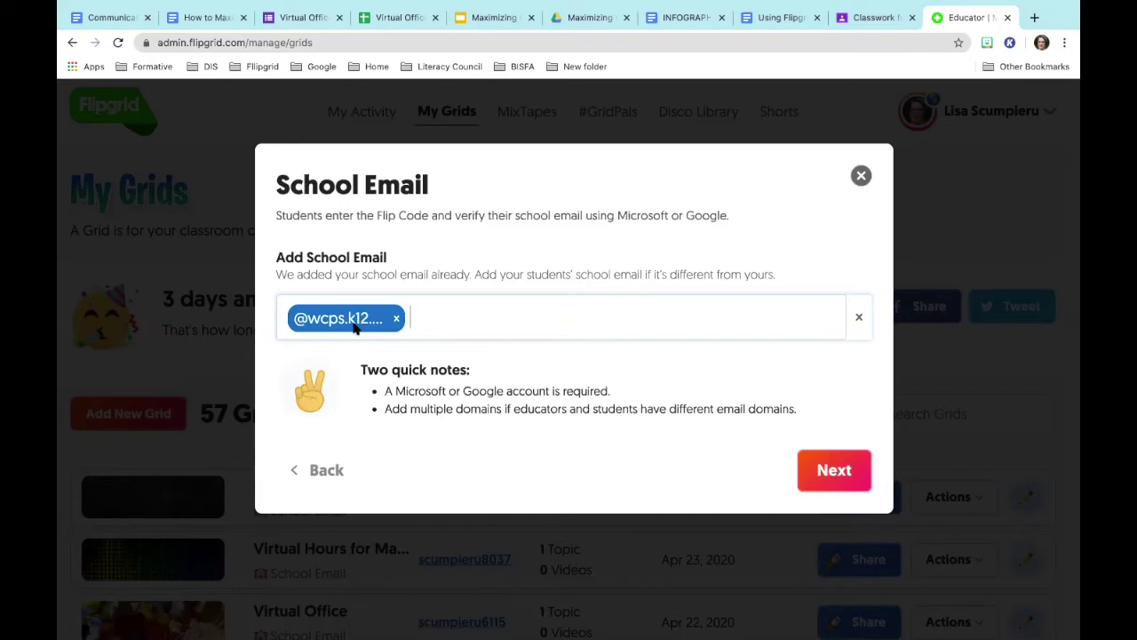
{"action": "left_click", "coordinate": [842, 472]}
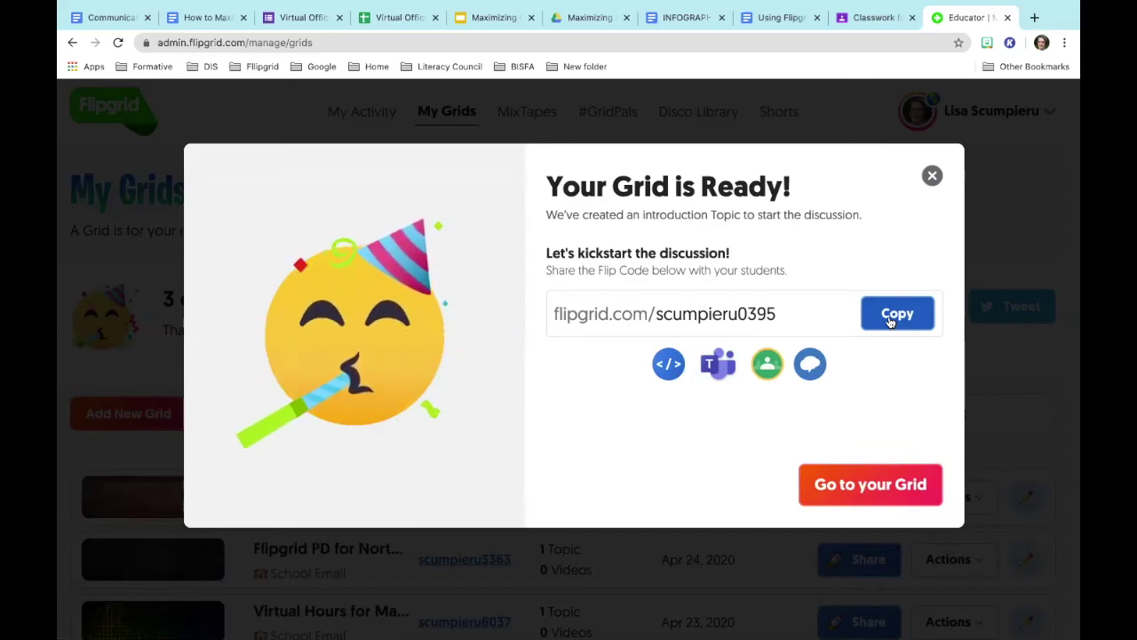
{"action": "mouse_move", "coordinate": [953, 7]}
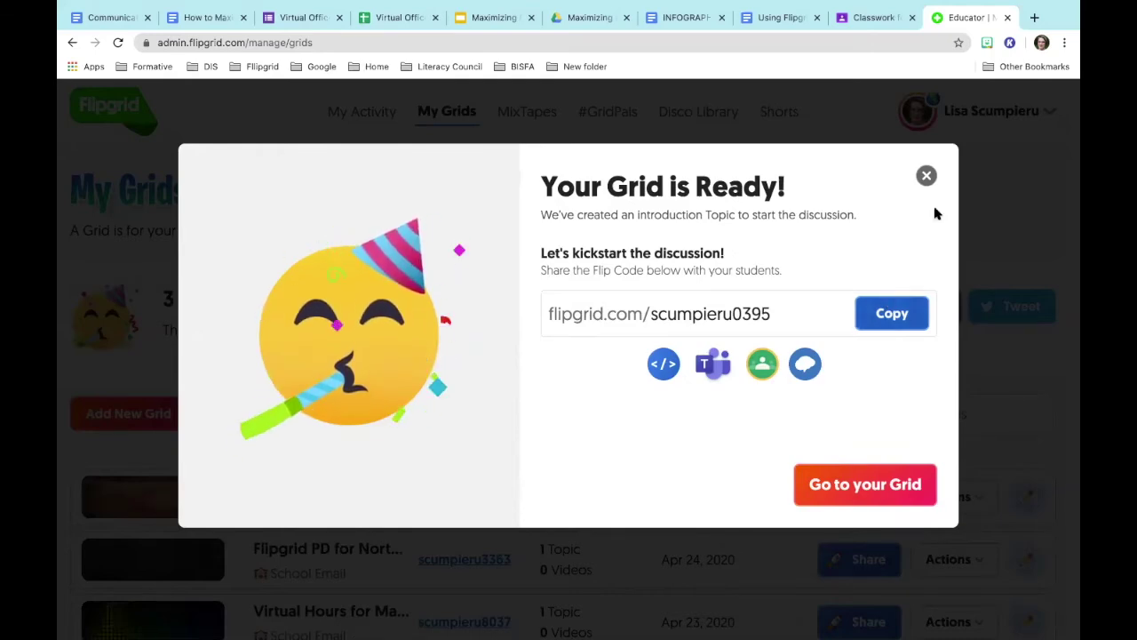
{"action": "left_click", "coordinate": [858, 488]}
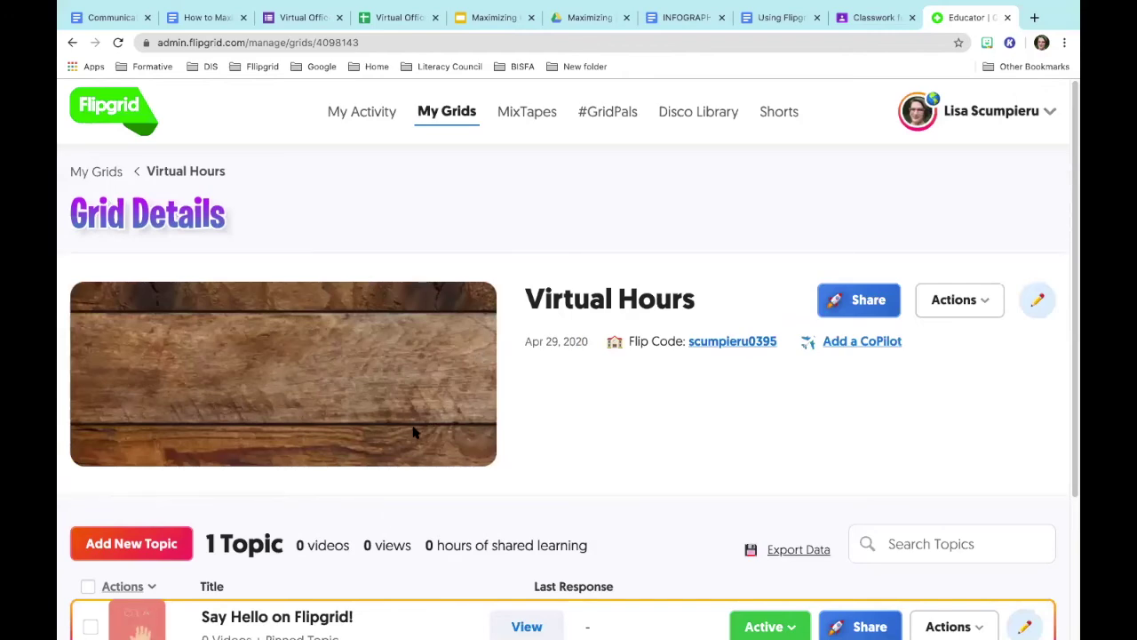
- Permanently delete the "Say Hello on Flipgrid!" topic from the Virtual Hours grid
{"action": "scroll", "coordinate": [414, 434], "scroll_direction": "down", "scroll_amount": 2}
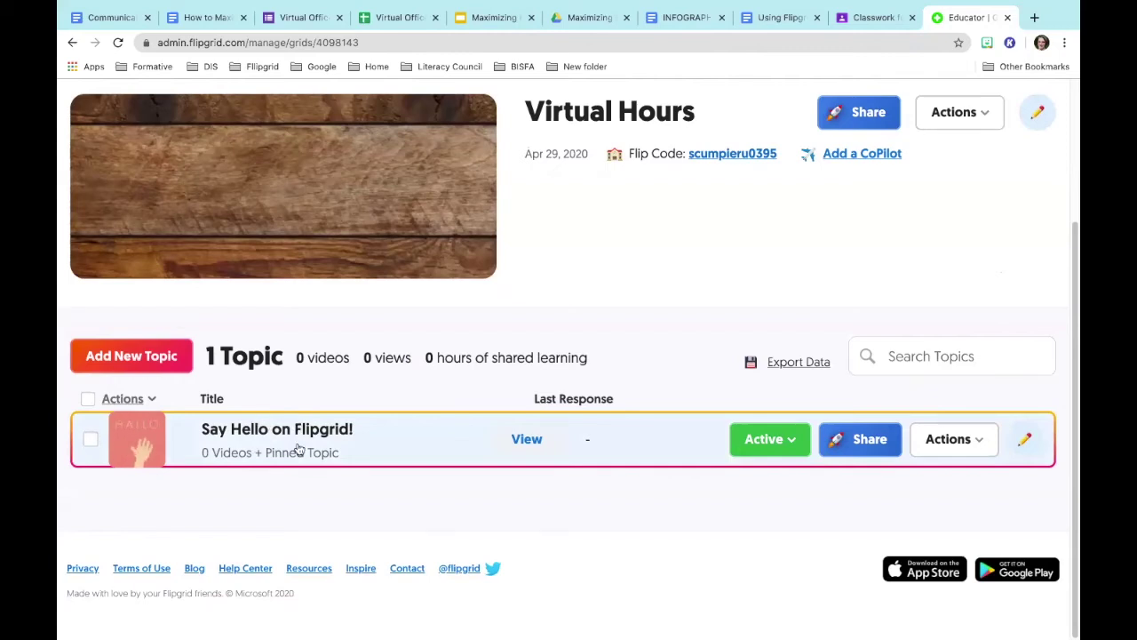
{"action": "left_click", "coordinate": [91, 439]}
{"action": "left_click", "coordinate": [147, 400]}
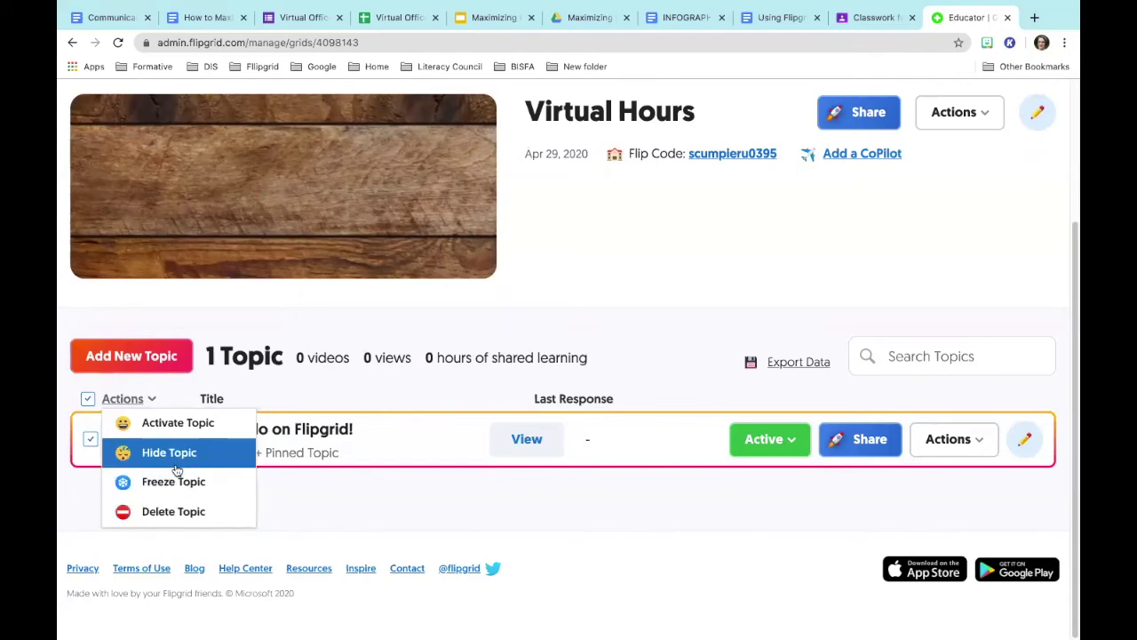
{"action": "left_click", "coordinate": [175, 513]}
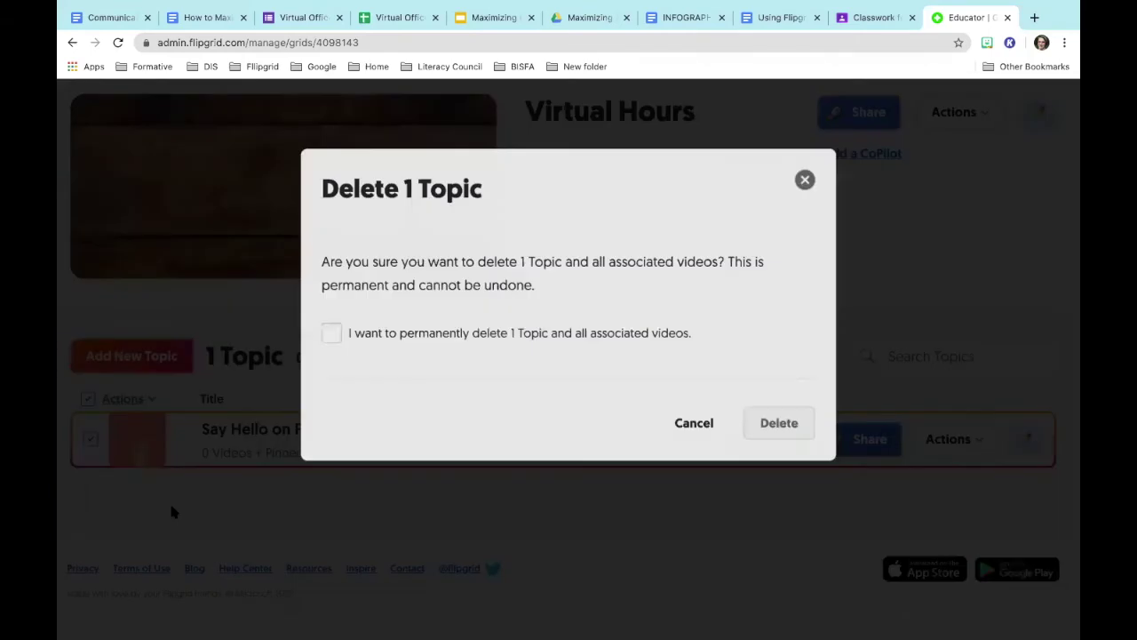
{"action": "left_click", "coordinate": [325, 338]}
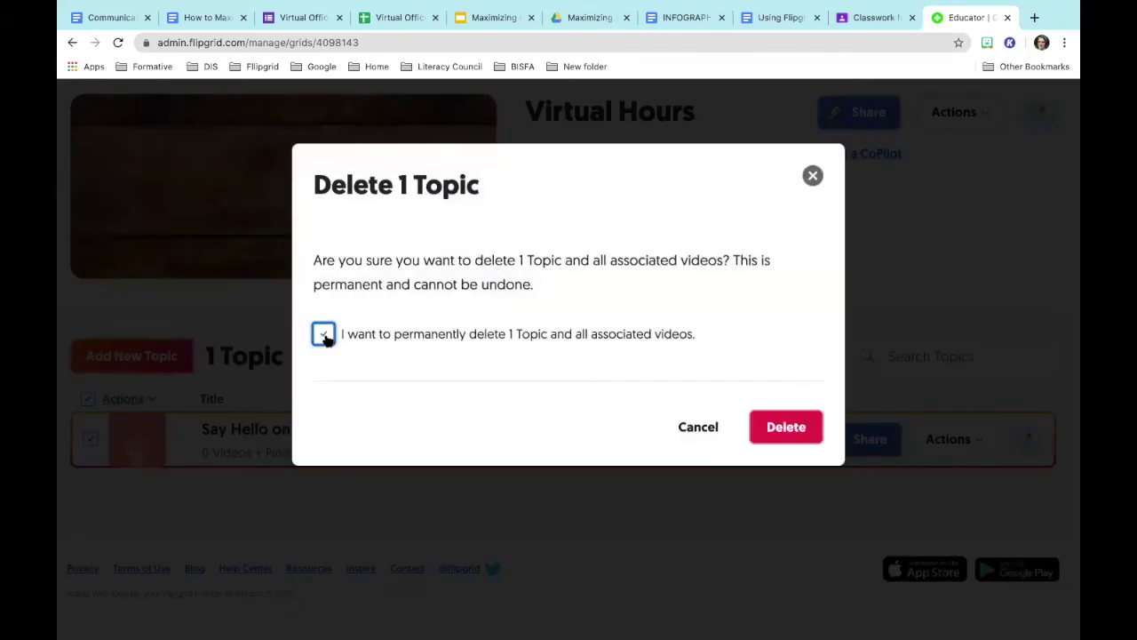
{"action": "left_click", "coordinate": [801, 427]}
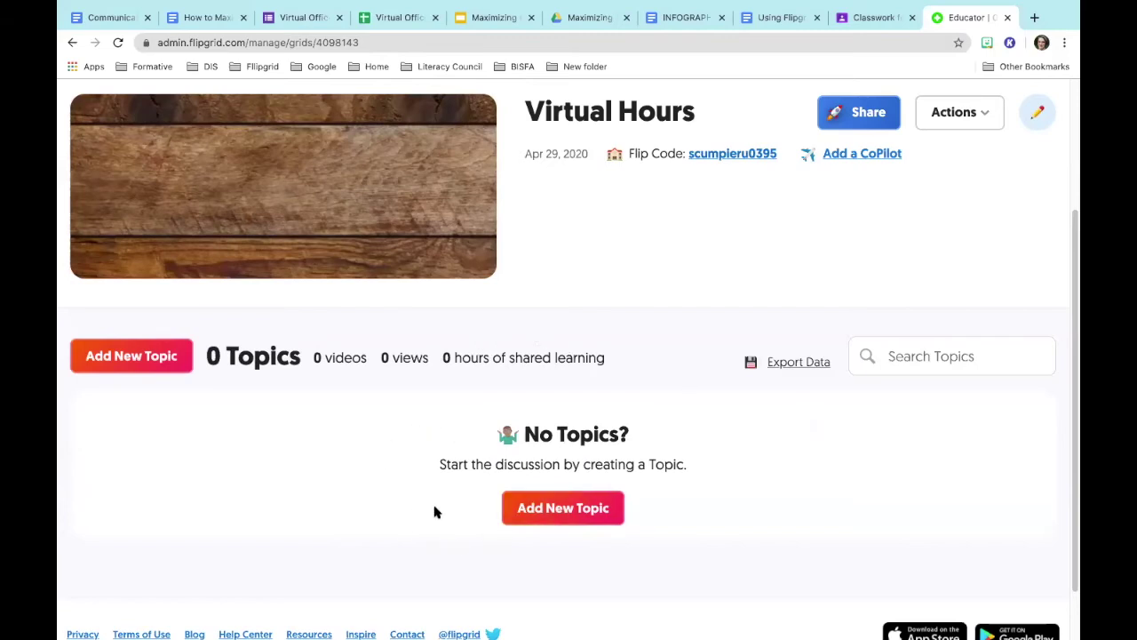
- Start a new topic titled "Geometry" with a 5-minute recording time and the prompt "What questions do you have?"
{"action": "scroll", "coordinate": [413, 216], "scroll_direction": "left", "scroll_amount": 5}
{"action": "left_click", "coordinate": [138, 357]}
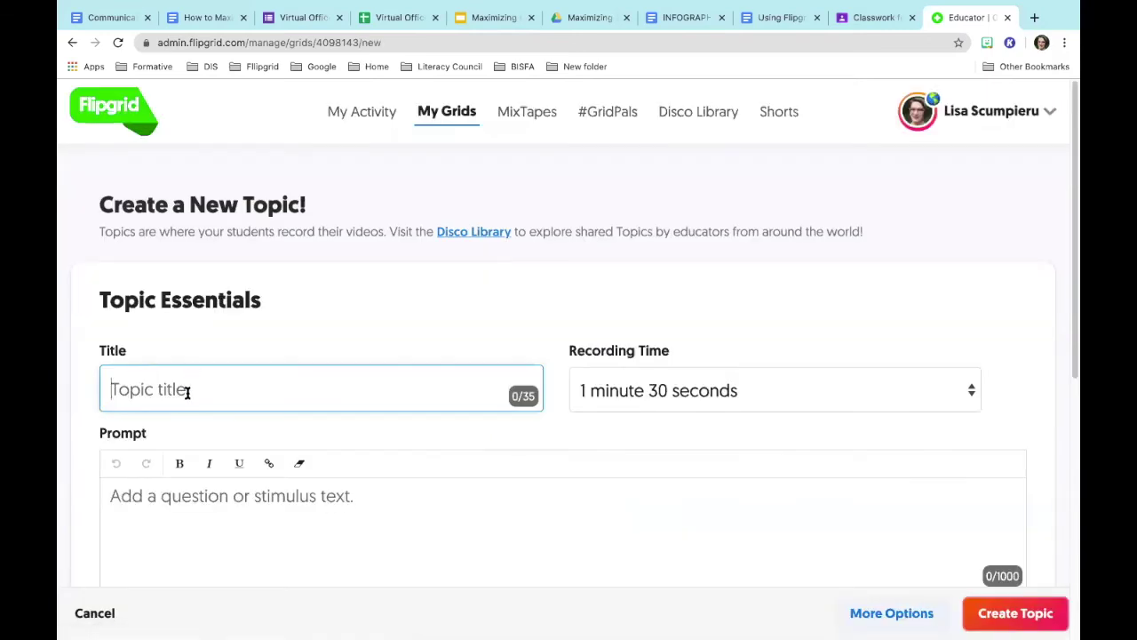
{"action": "type", "text": "Geometry"}
{"action": "left_click", "coordinate": [624, 391]}
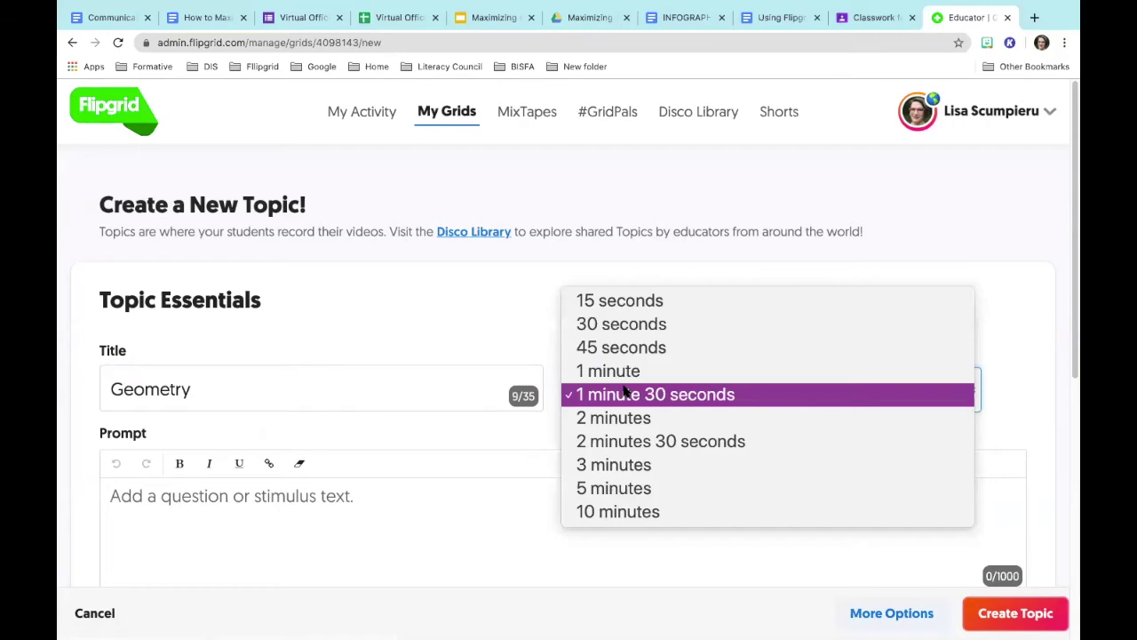
{"action": "left_click", "coordinate": [611, 491]}
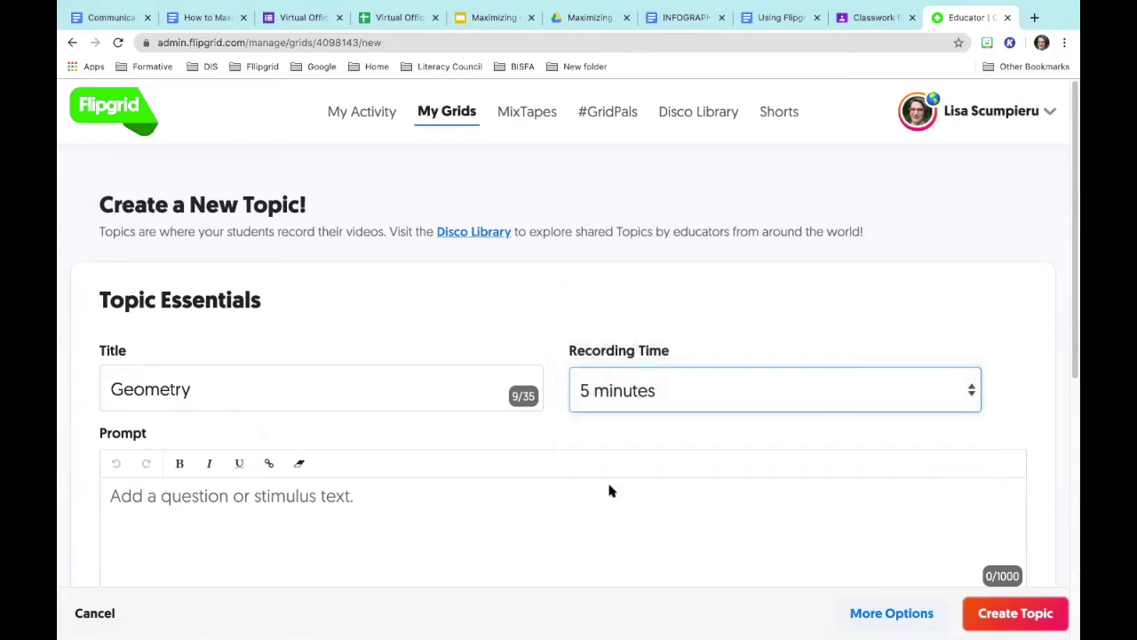
{"action": "left_click", "coordinate": [308, 500]}
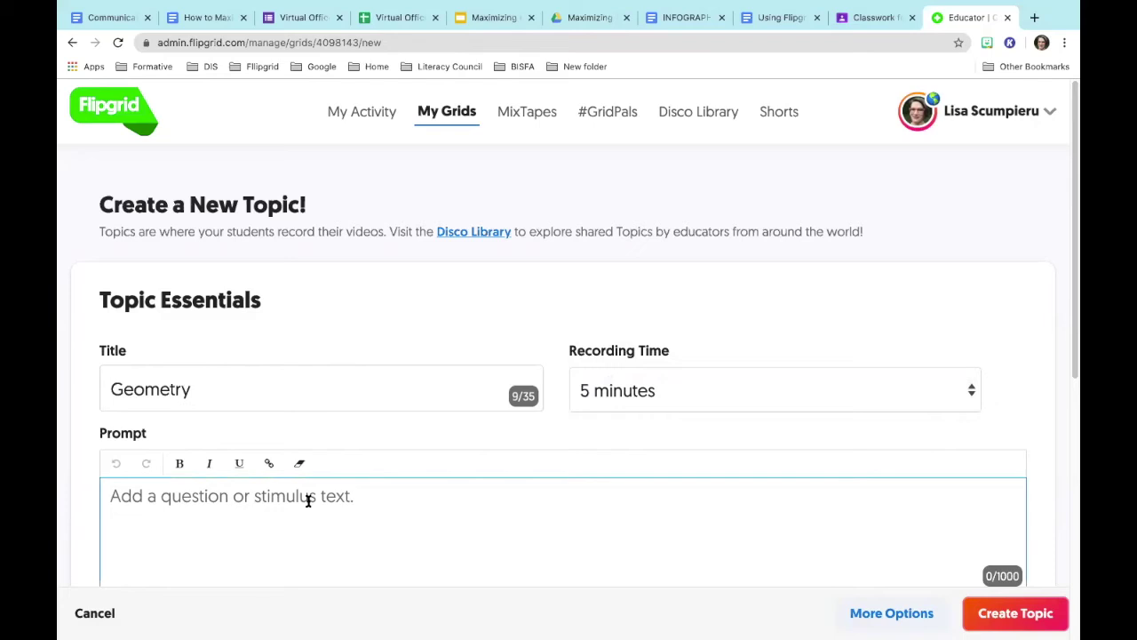
{"action": "type", "text": "What questions do you have?"}
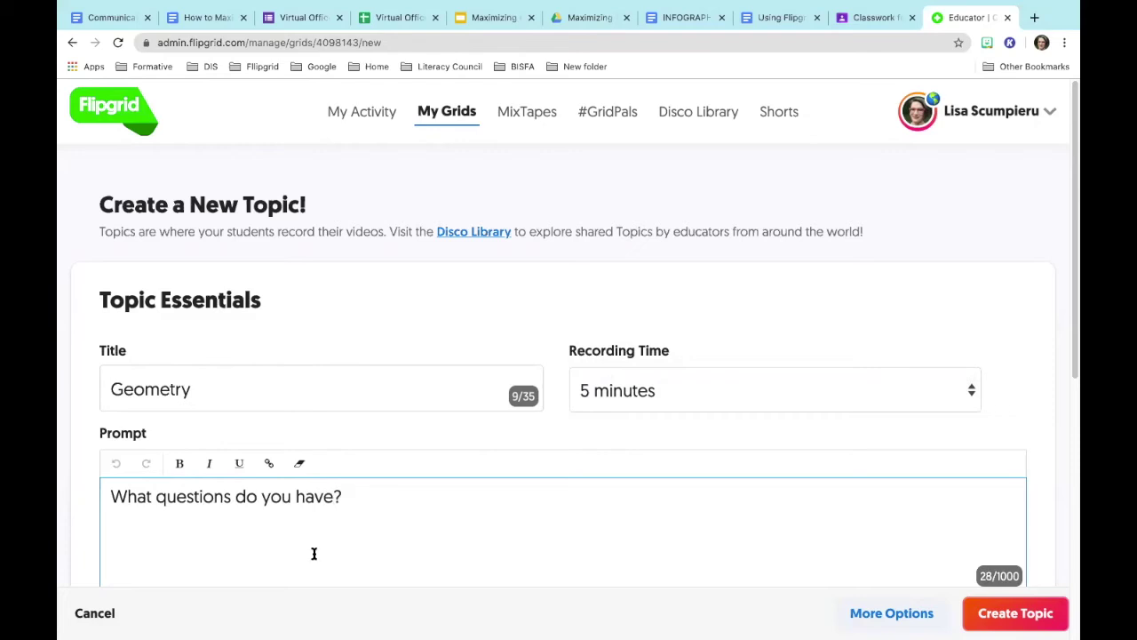
- Open the video recorder for the topic's focus and try the pixel, black and white, brown-tinted and Super Black and White filters
{"action": "scroll", "coordinate": [332, 524], "scroll_direction": "down", "scroll_amount": 5}
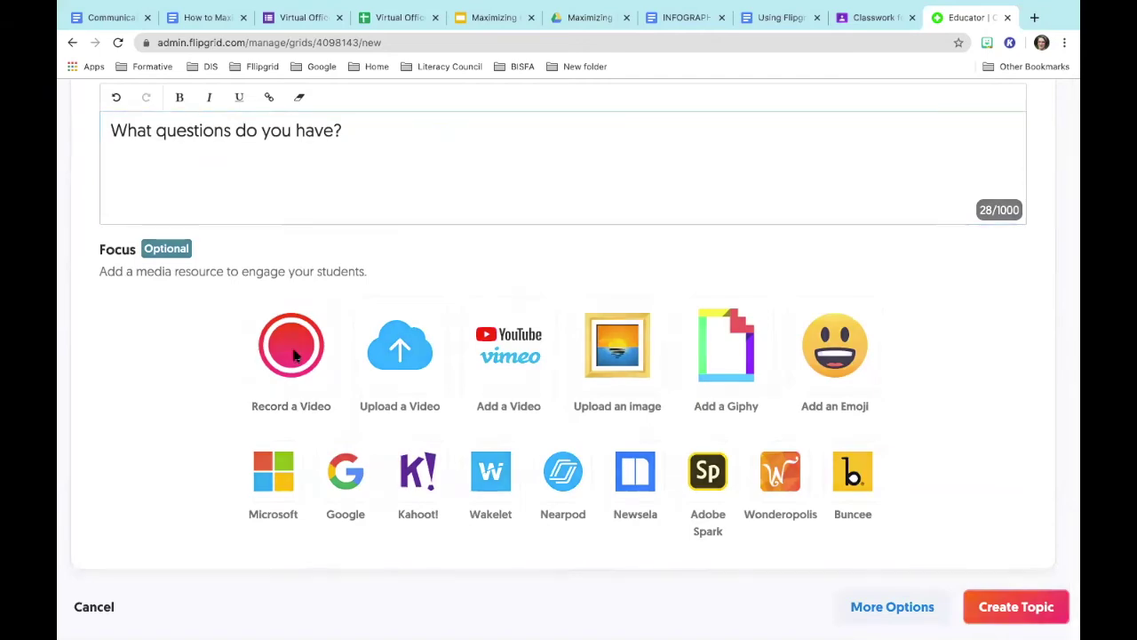
{"action": "left_click", "coordinate": [295, 356]}
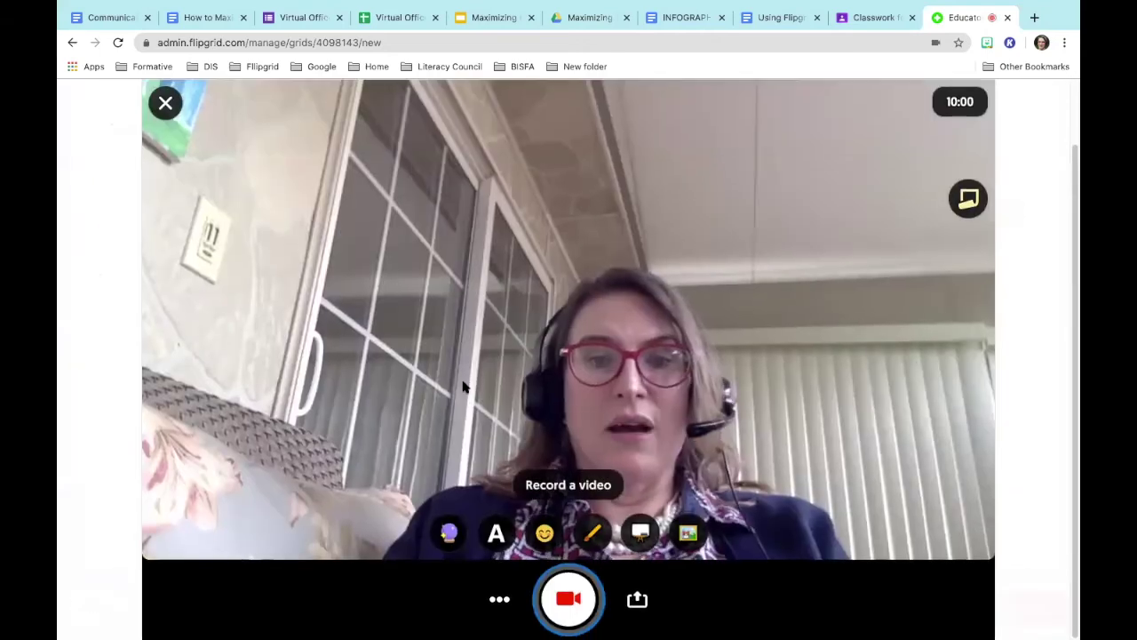
{"action": "left_click", "coordinate": [457, 536]}
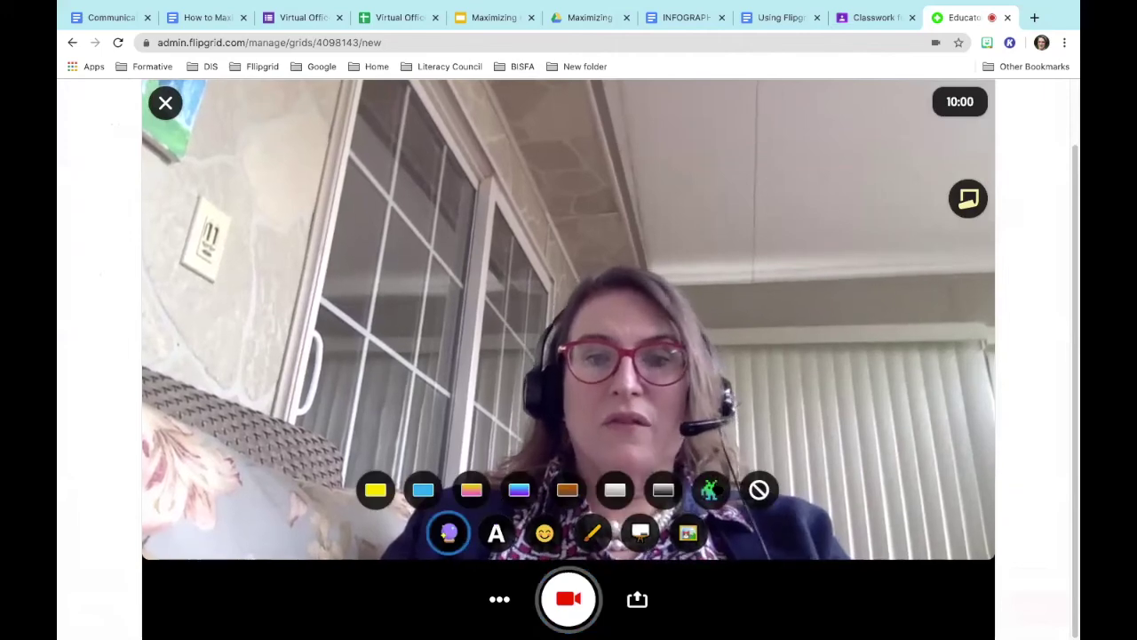
{"action": "left_click", "coordinate": [711, 489]}
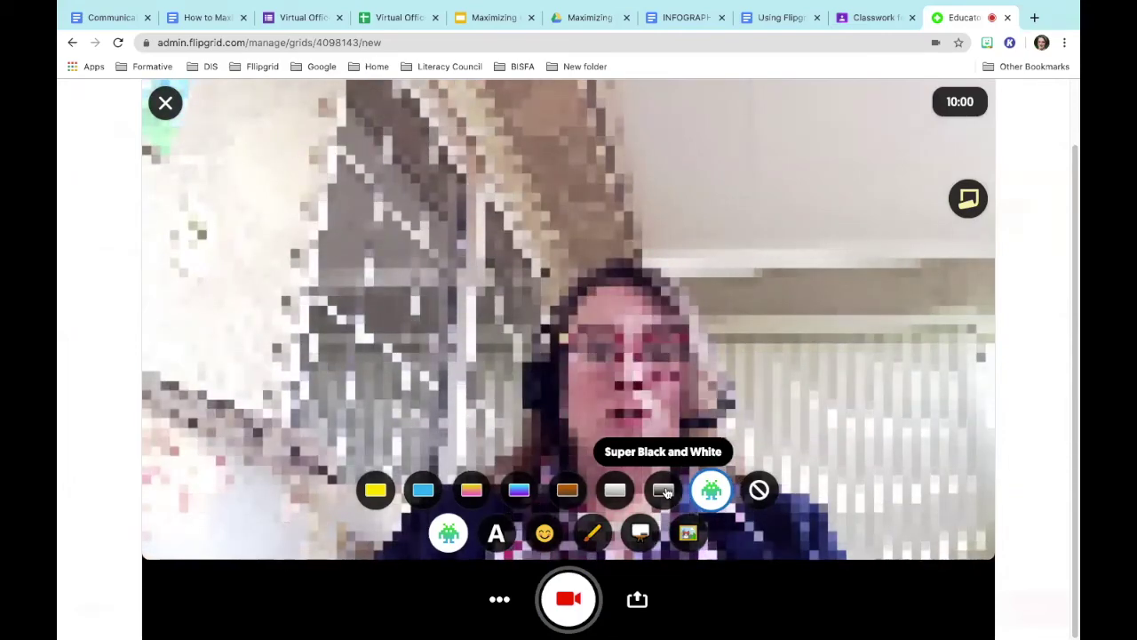
{"action": "left_click", "coordinate": [665, 490]}
{"action": "left_click", "coordinate": [617, 490]}
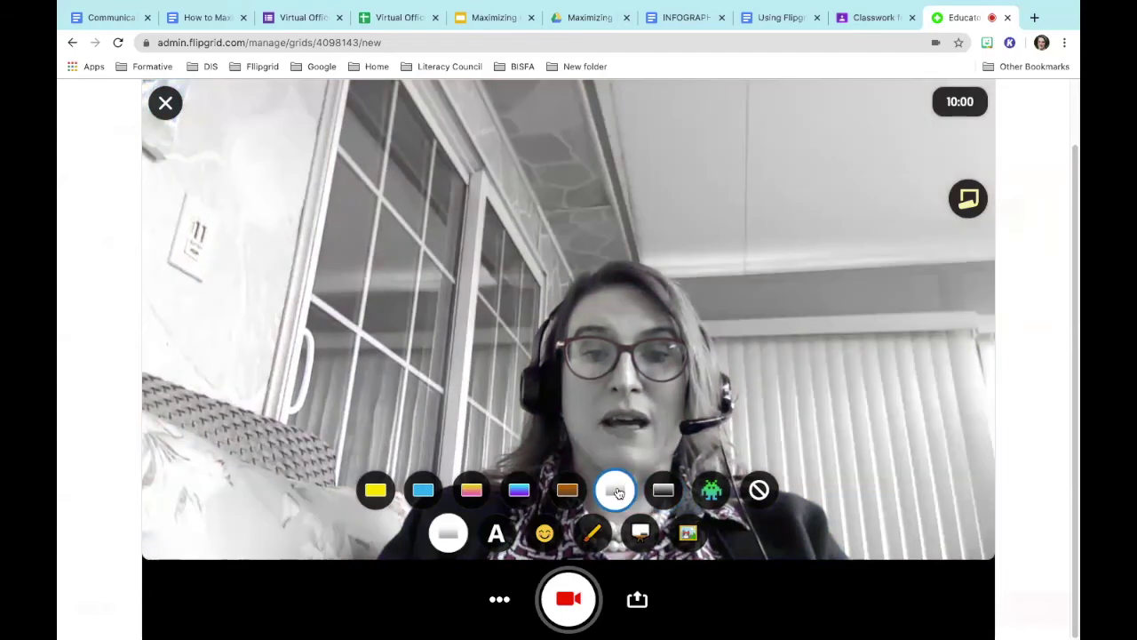
{"action": "left_click", "coordinate": [565, 491]}
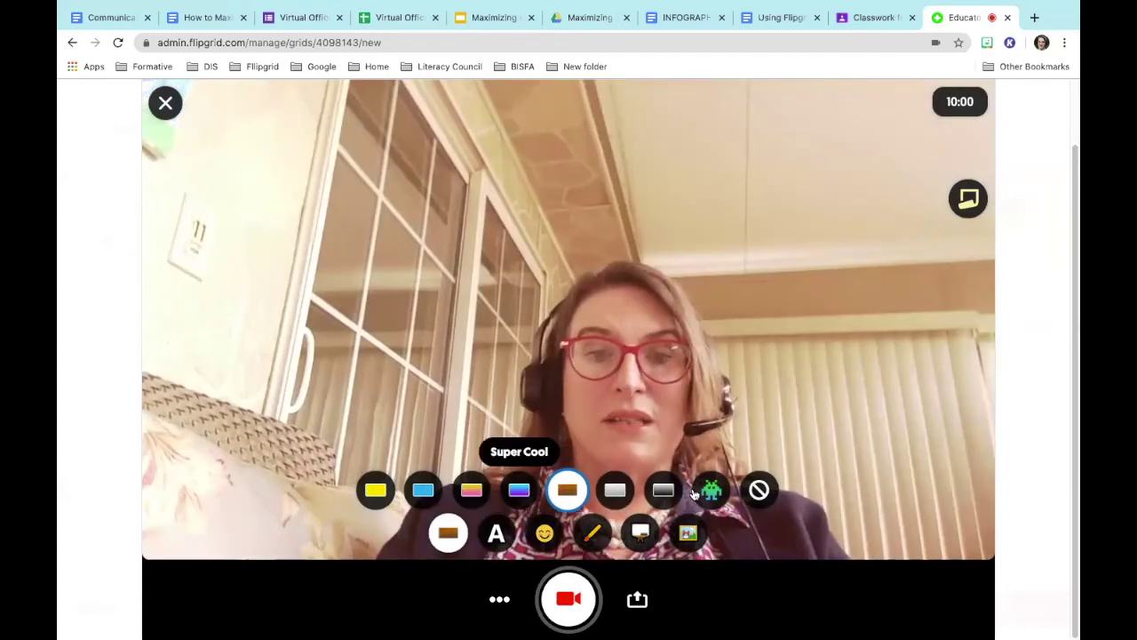
{"action": "left_click", "coordinate": [663, 490]}
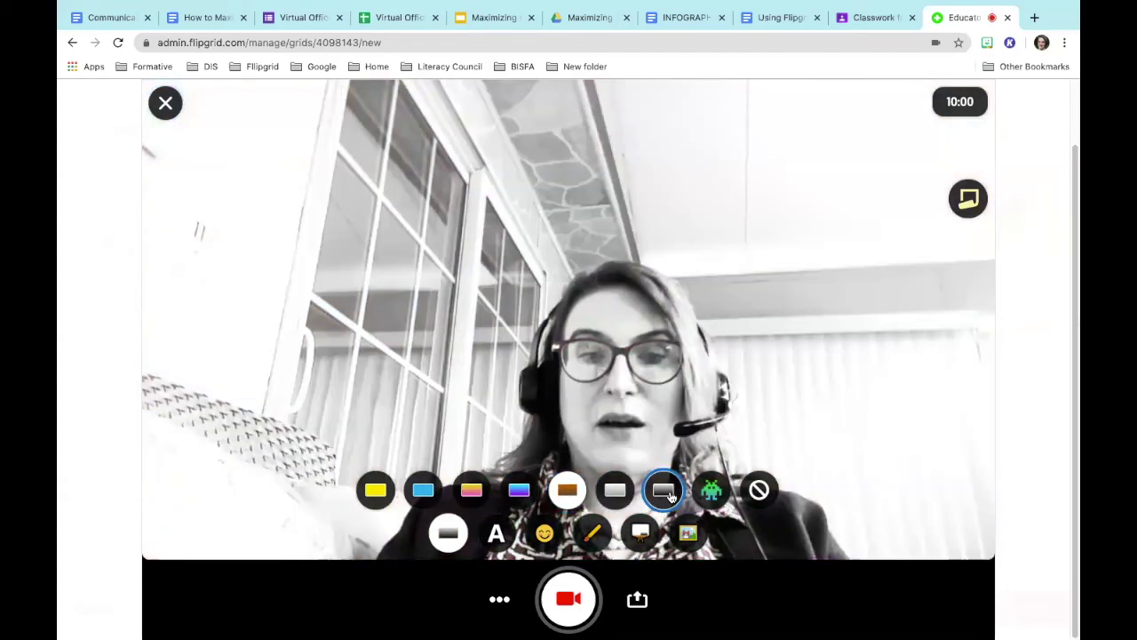
- Cover the camera view with the whiteboard and draw a black dot and a light blue looped line on it with the pen
{"action": "left_click", "coordinate": [640, 533]}
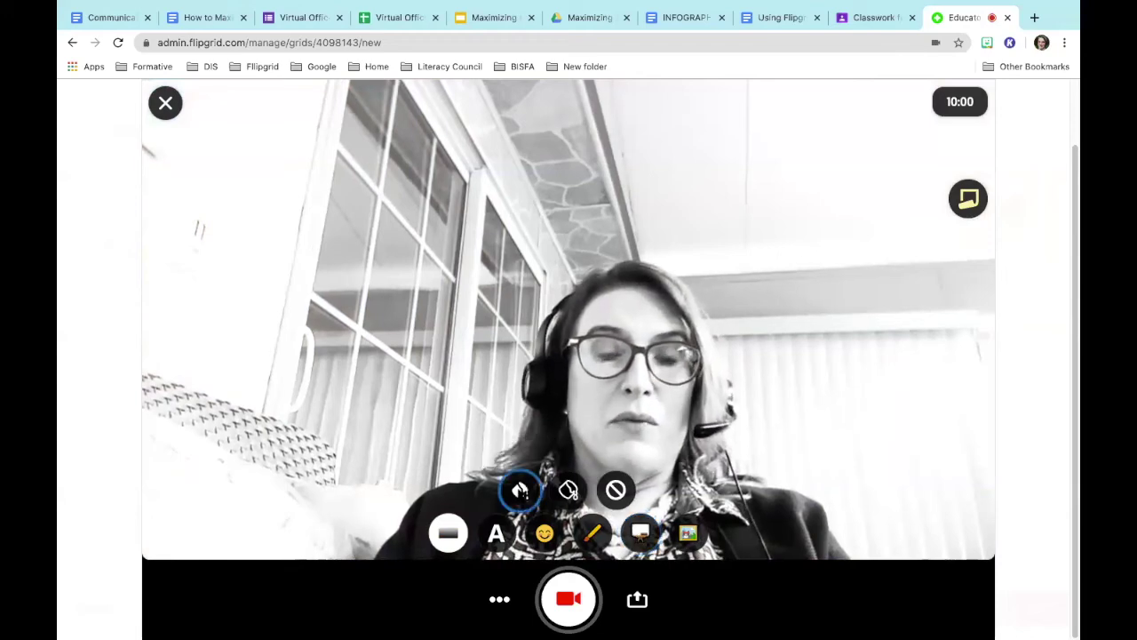
{"action": "left_click", "coordinate": [521, 491]}
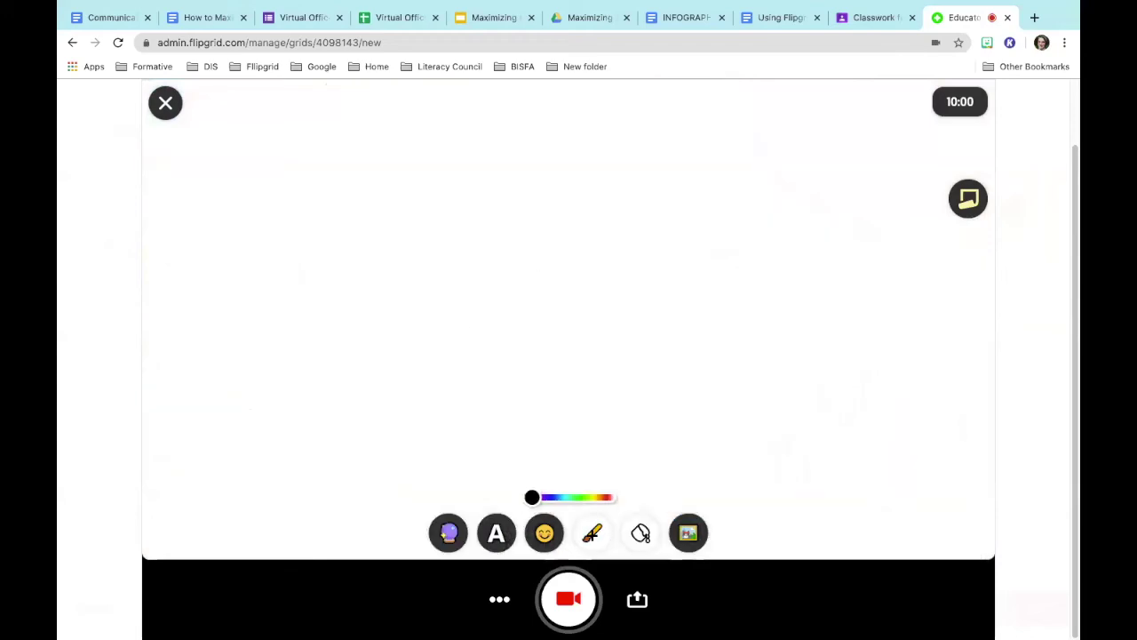
{"action": "left_click", "coordinate": [592, 533]}
{"action": "left_click", "coordinate": [465, 311]}
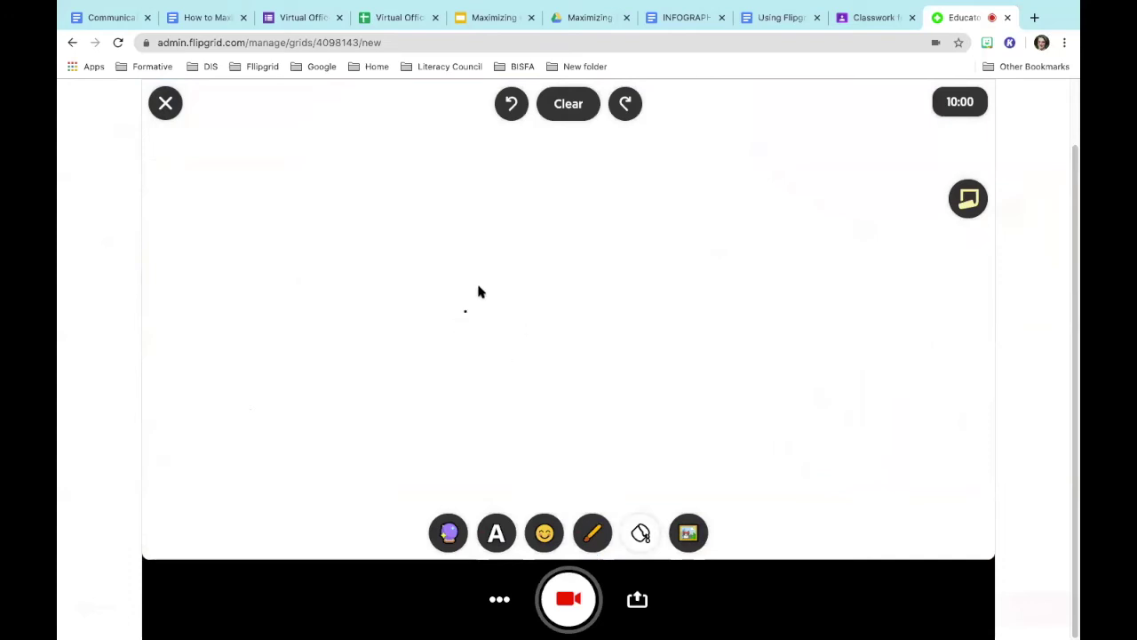
{"action": "left_click", "coordinate": [592, 536]}
{"action": "left_click", "coordinate": [561, 498]}
{"action": "mouse_move", "coordinate": [533, 328]}
{"action": "left_mouse_down"}
{"action": "mouse_move", "coordinate": [602, 307]}
{"action": "mouse_move", "coordinate": [645, 393]}
{"action": "mouse_move", "coordinate": [675, 388]}
{"action": "left_mouse_up"}
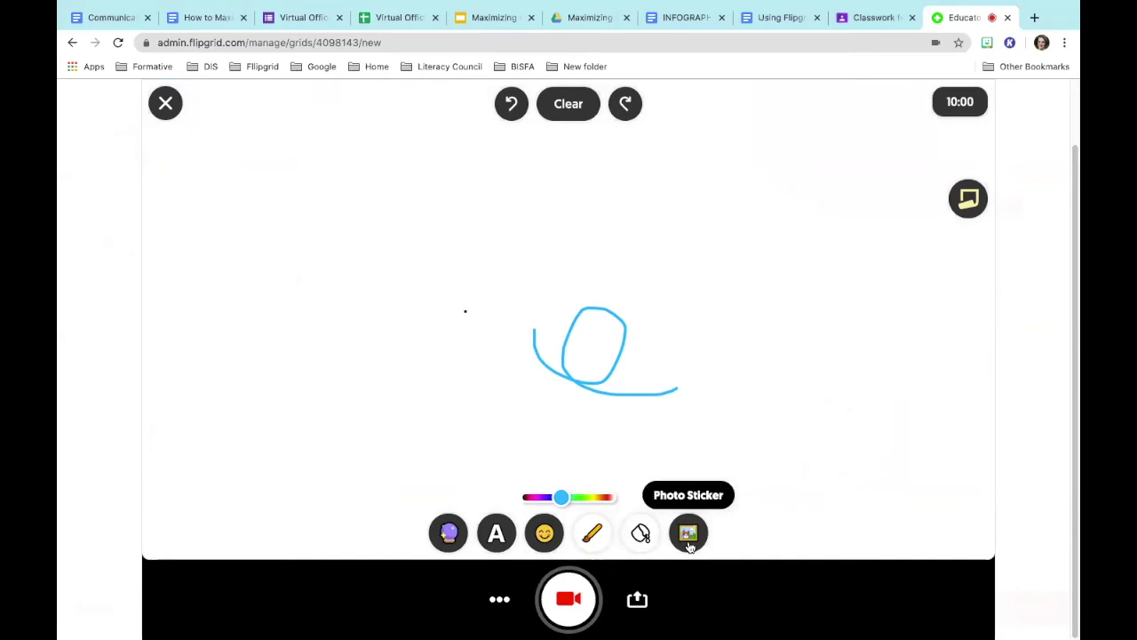
- Start a screen recording of the desktop from the recorder's additional options
{"action": "left_click", "coordinate": [500, 601]}
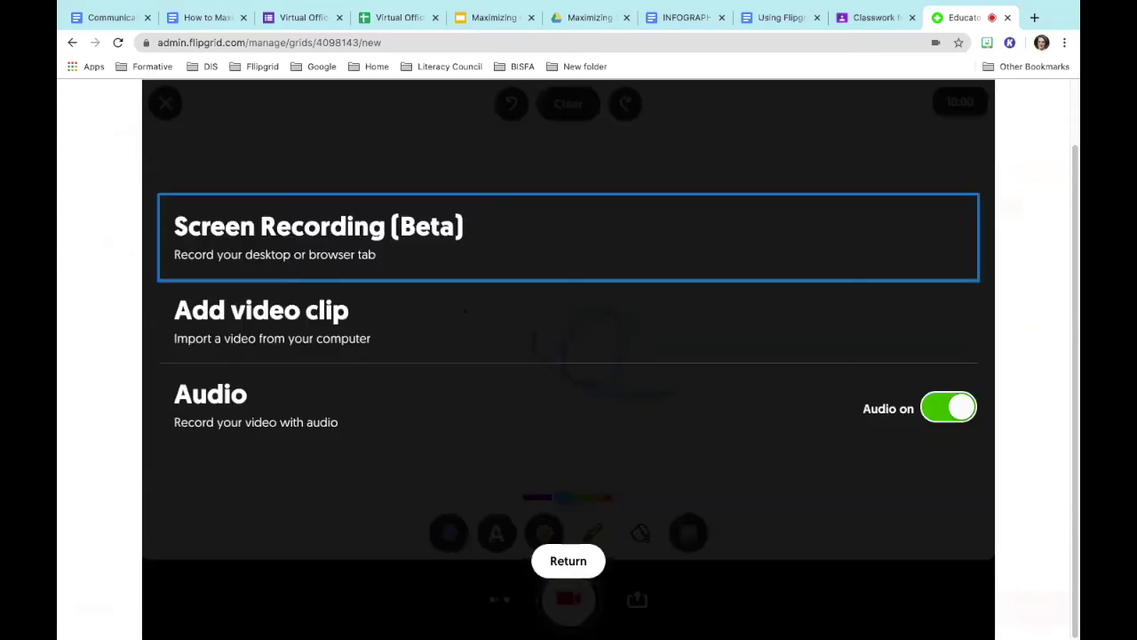
{"action": "left_click", "coordinate": [418, 241]}
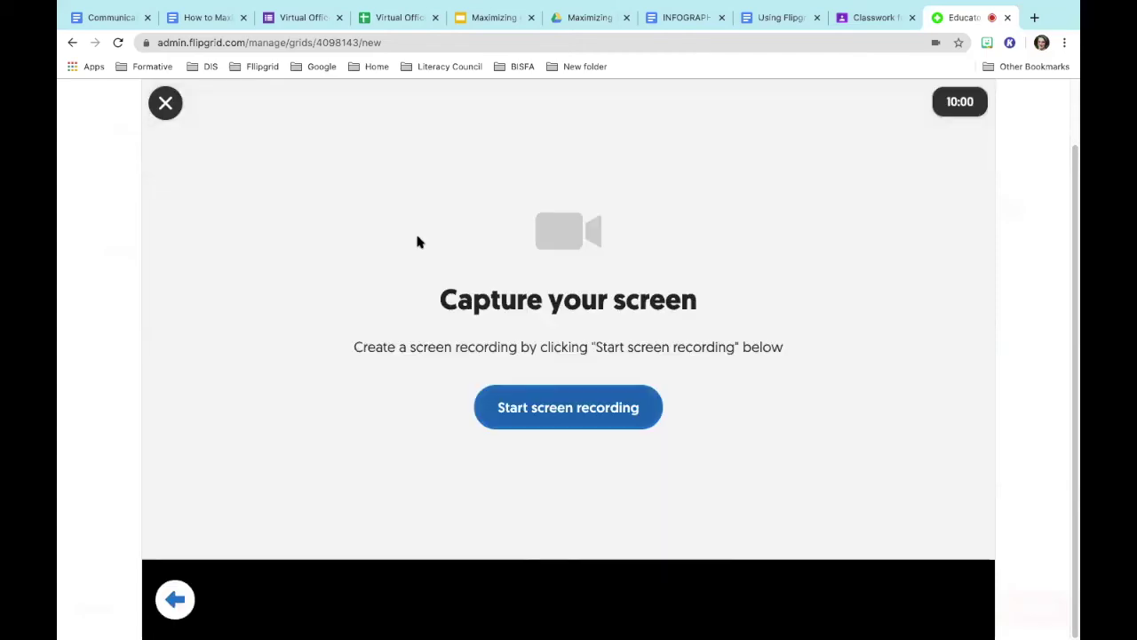
{"action": "left_click", "coordinate": [537, 406]}
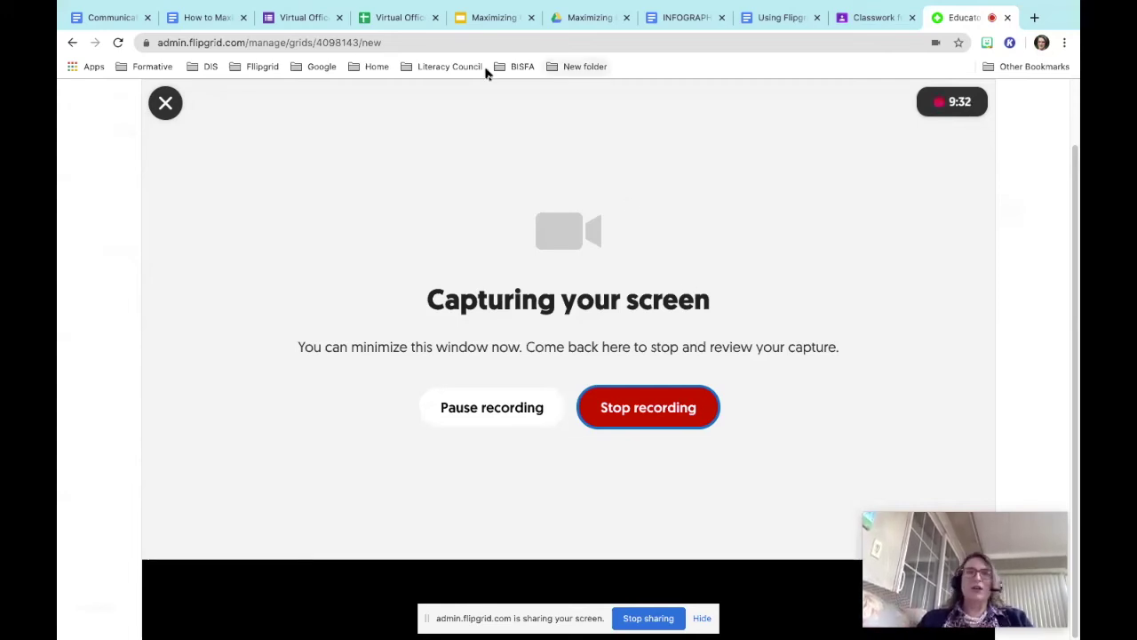
- Capture the Virtual Office Hours form's responses, stop the screen recording and accept the clip
{"action": "left_click", "coordinate": [300, 18]}
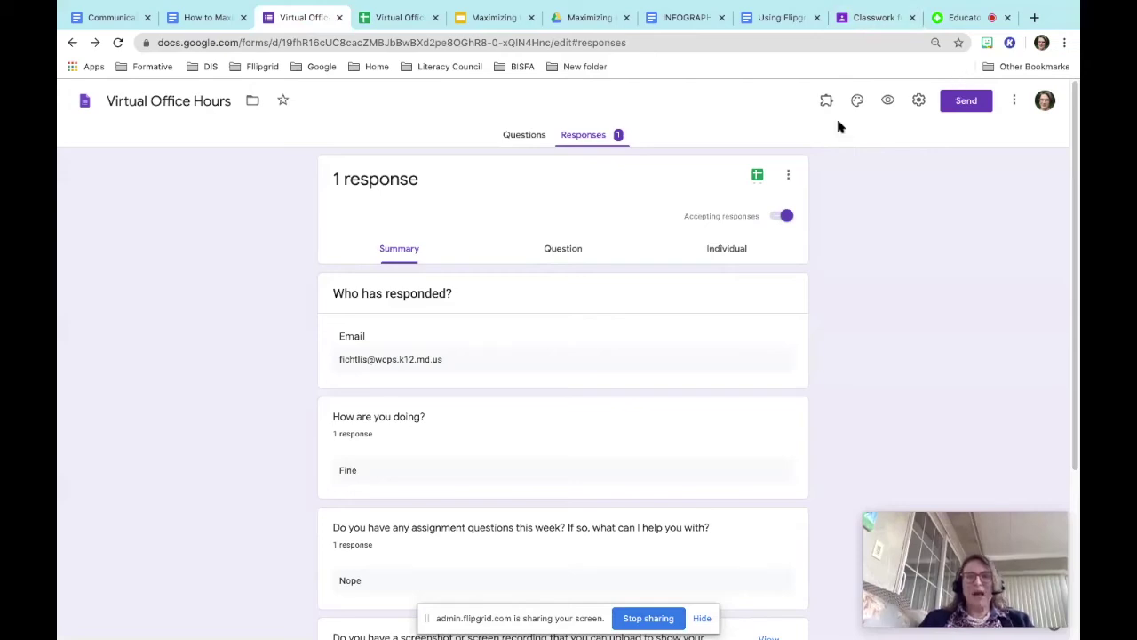
{"action": "scroll", "coordinate": [734, 214], "scroll_direction": "down", "scroll_amount": 1}
{"action": "scroll", "coordinate": [733, 214], "scroll_direction": "up", "scroll_amount": 1}
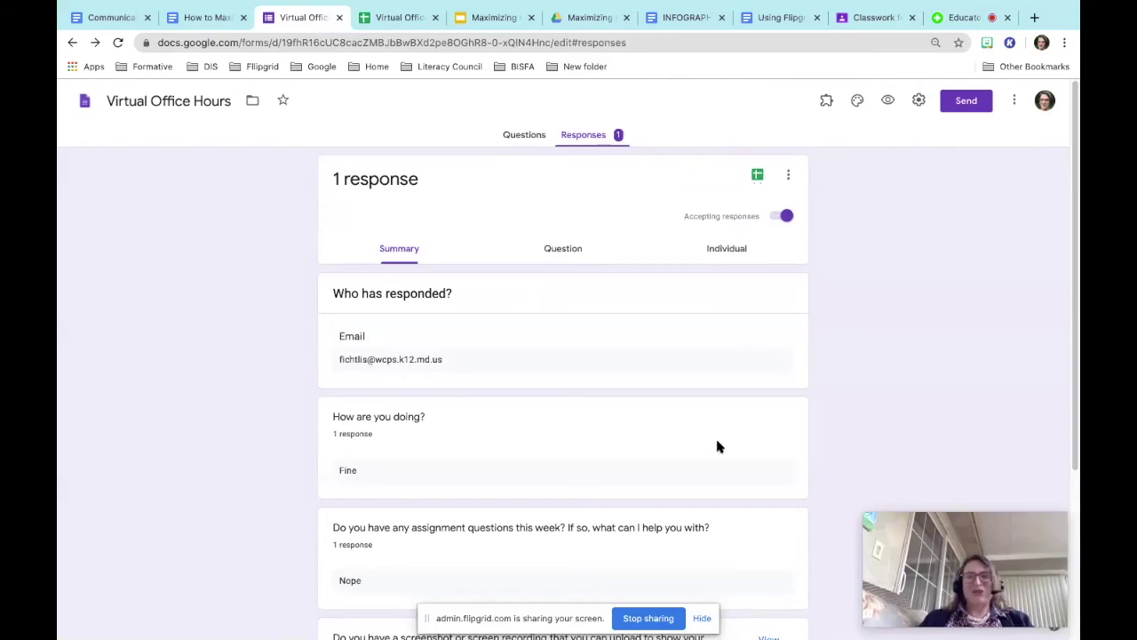
{"action": "left_click", "coordinate": [973, 17]}
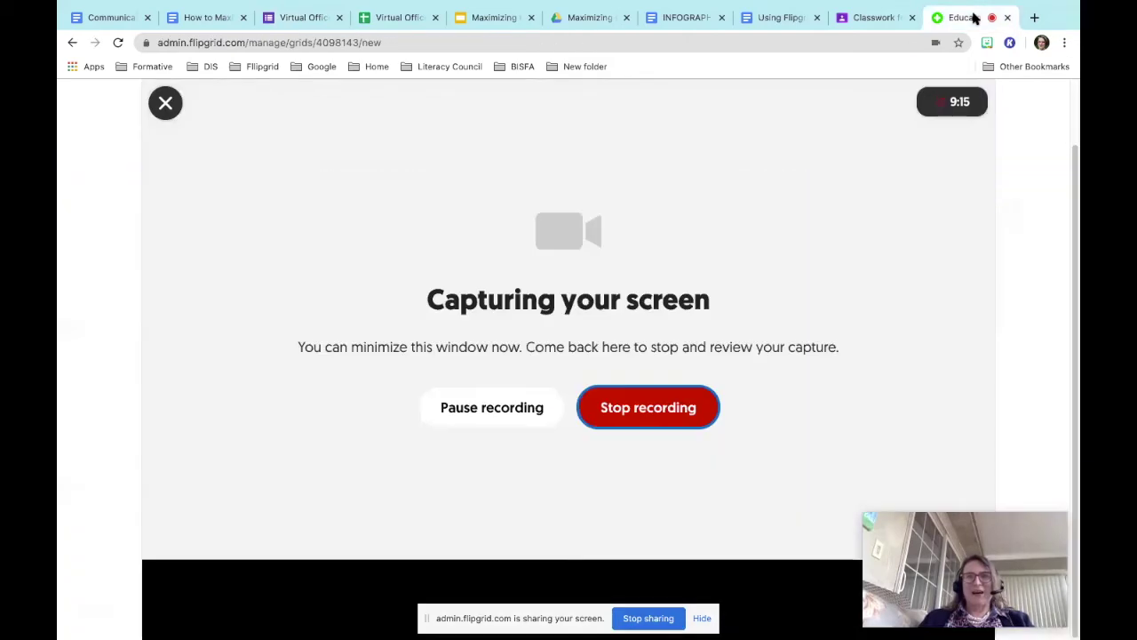
{"action": "left_click", "coordinate": [633, 621]}
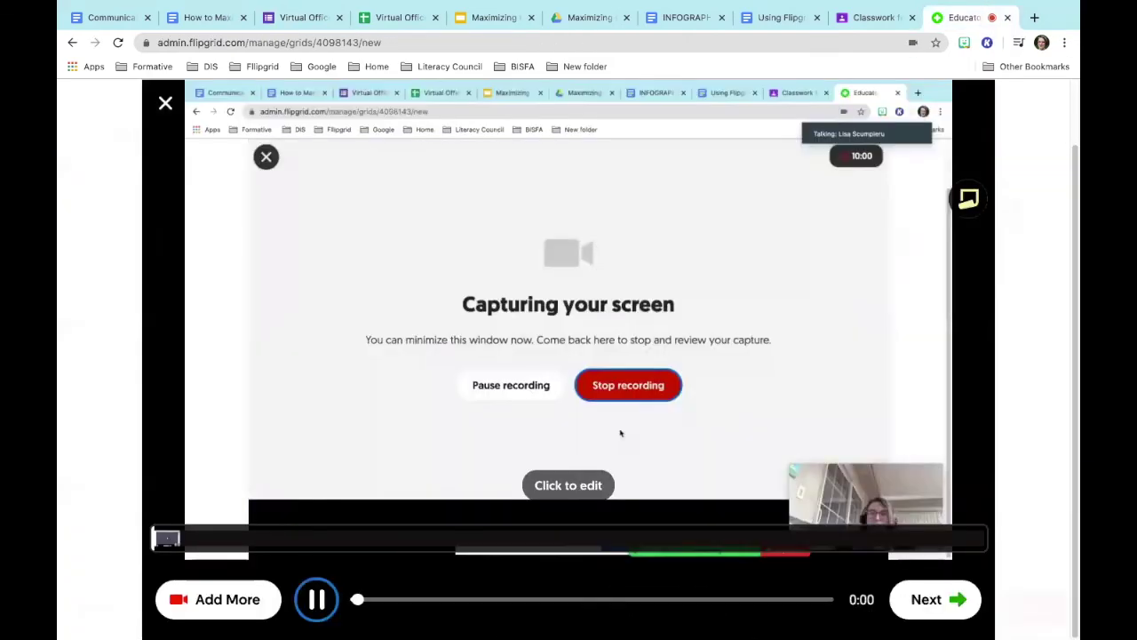
{"action": "left_click", "coordinate": [322, 600]}
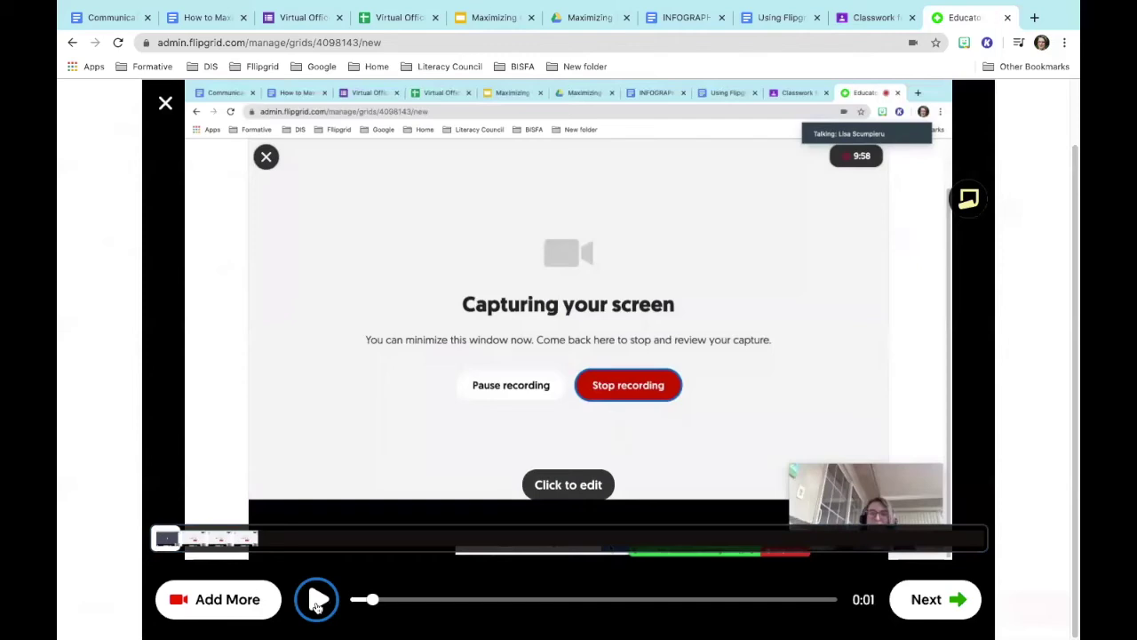
{"action": "left_click", "coordinate": [931, 599]}
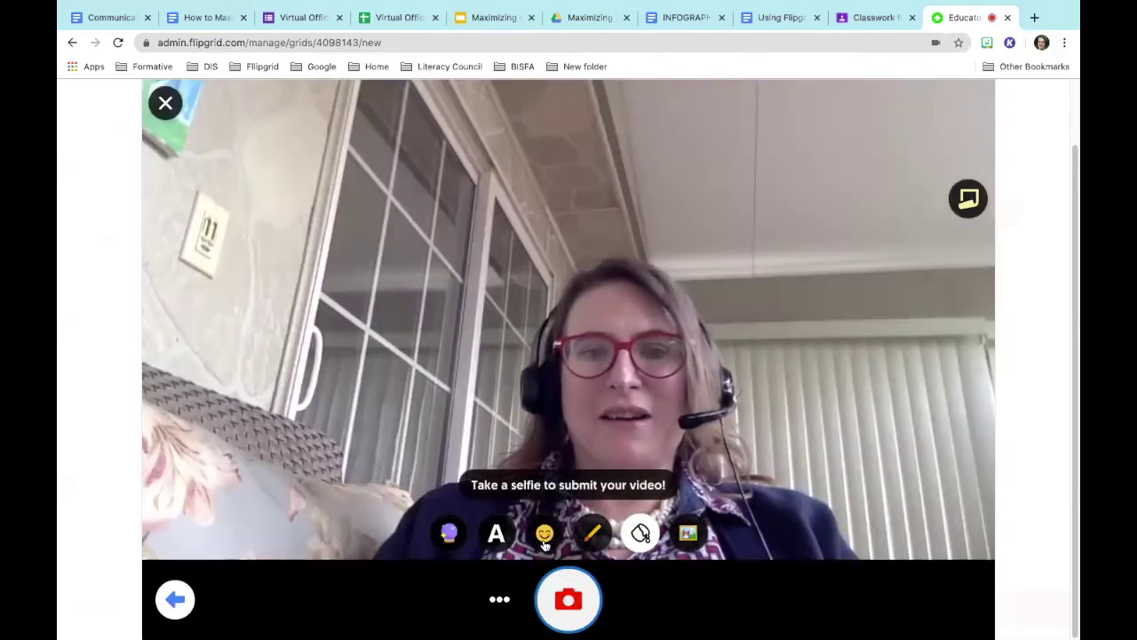
- Take a selfie with an enlarged smiley sticker covering the face and complete the focus video
{"action": "left_click", "coordinate": [544, 533]}
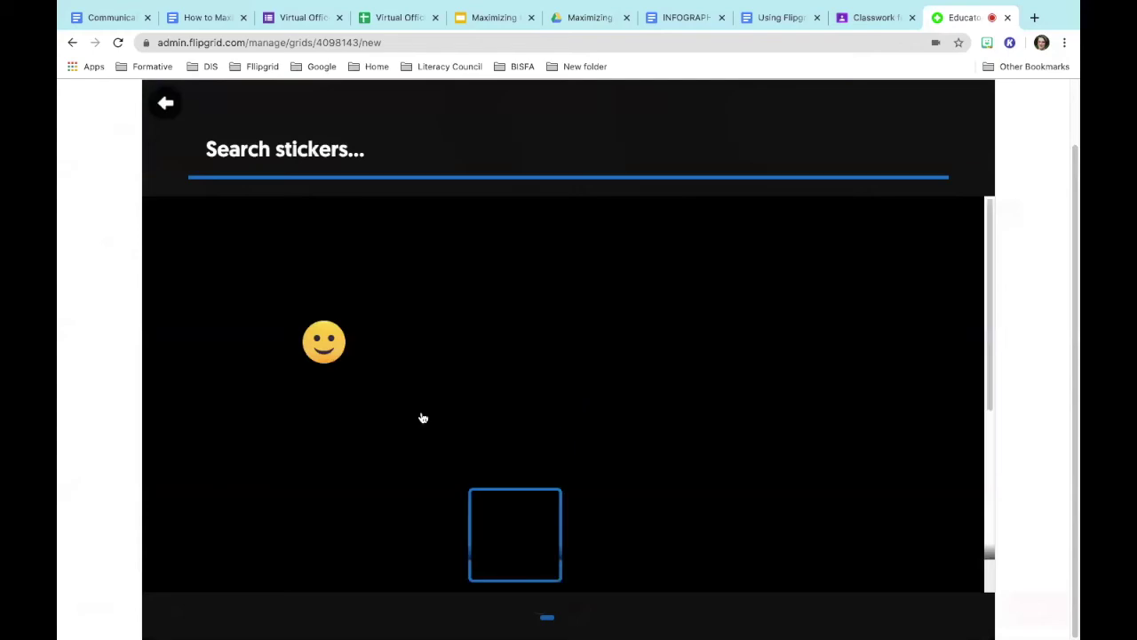
{"action": "left_click", "coordinate": [322, 343]}
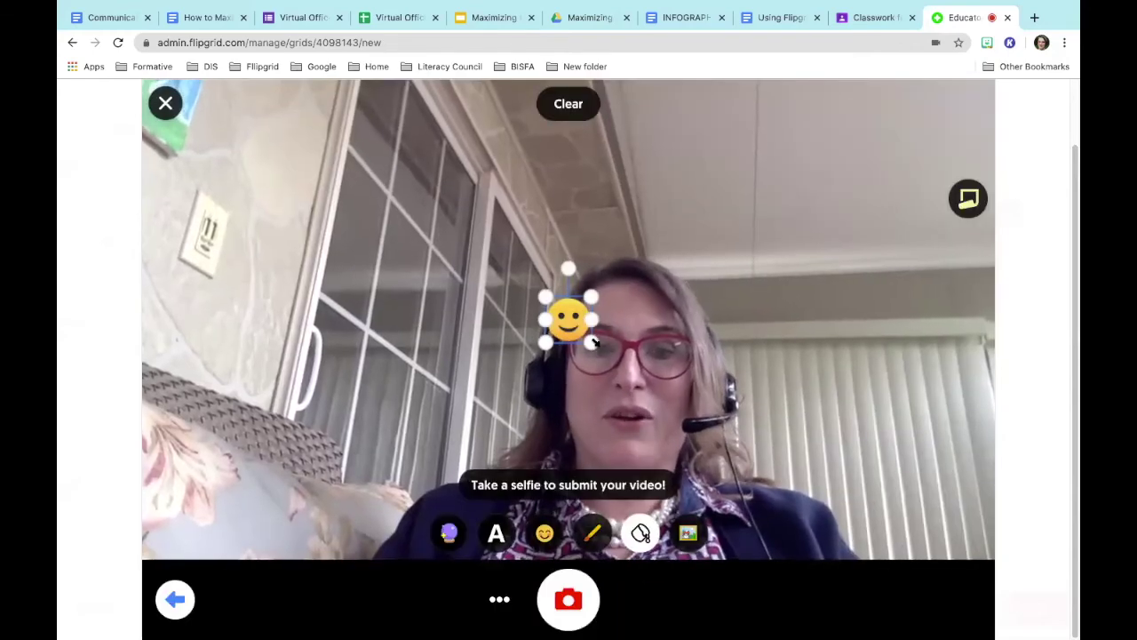
{"action": "left_click_drag", "start_coordinate": [597, 354], "coordinate": [738, 433]}
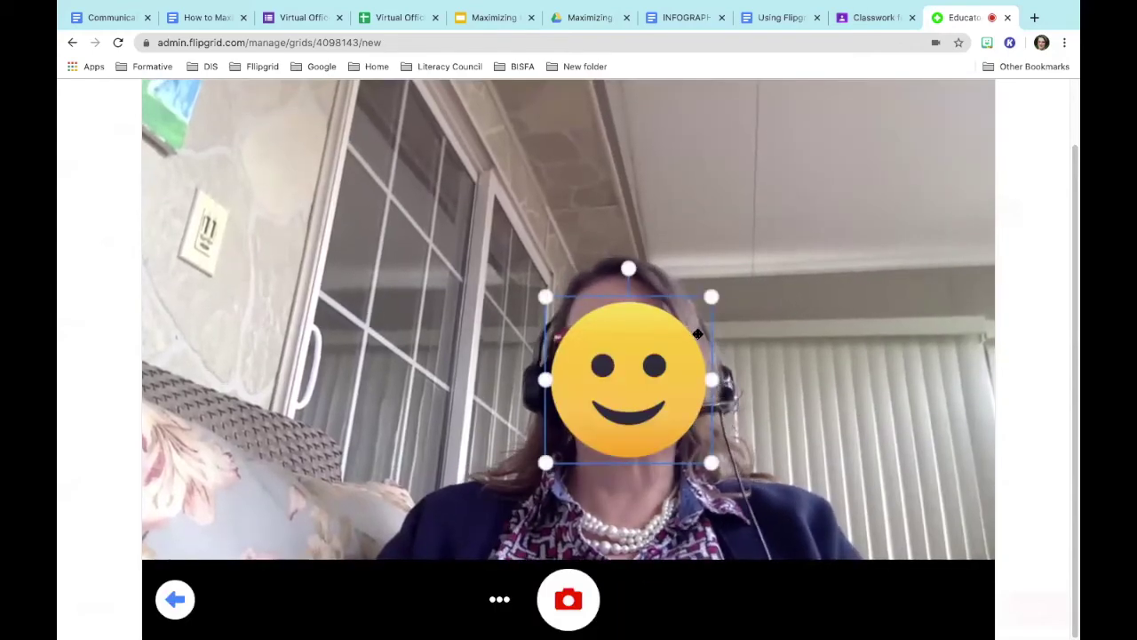
{"action": "left_click_drag", "start_coordinate": [718, 275], "coordinate": [746, 260]}
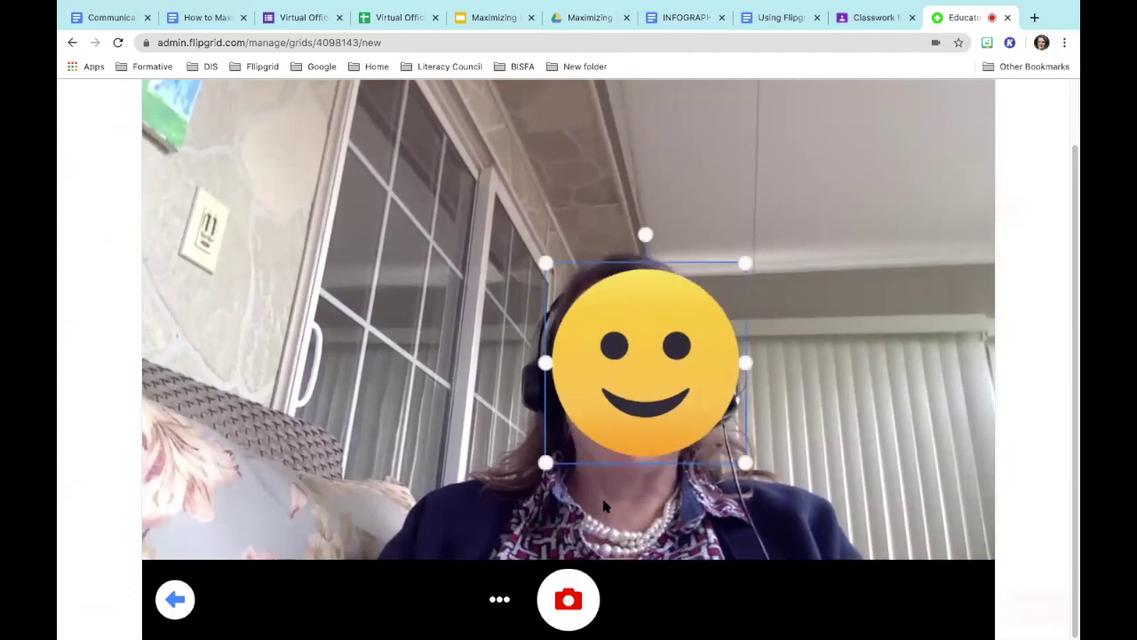
{"action": "left_click", "coordinate": [568, 599]}
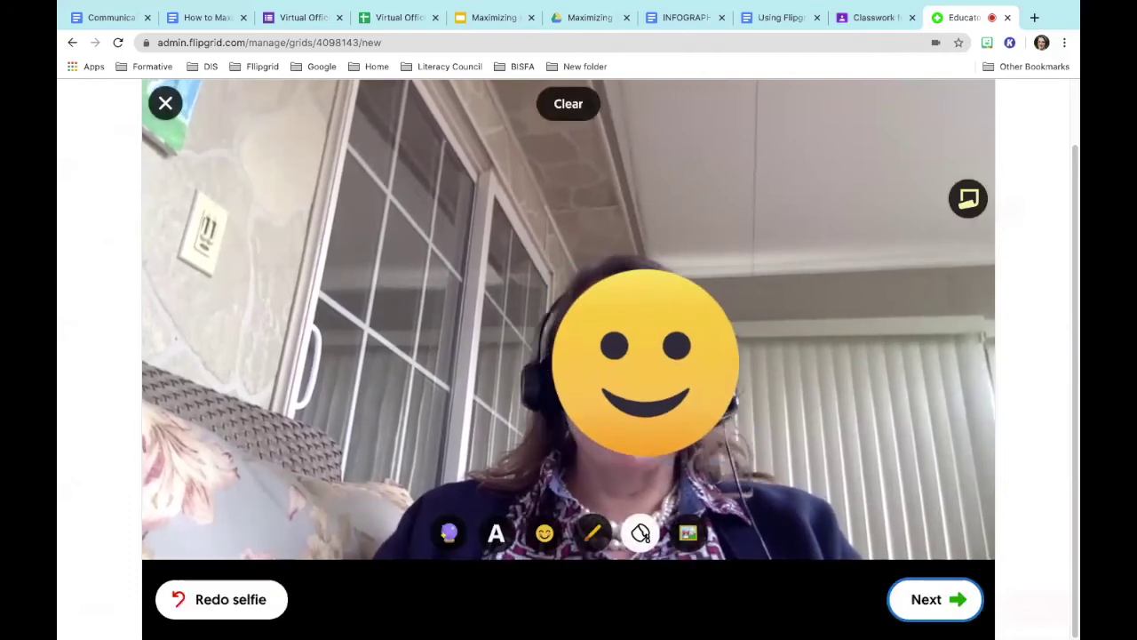
{"action": "left_click", "coordinate": [952, 586]}
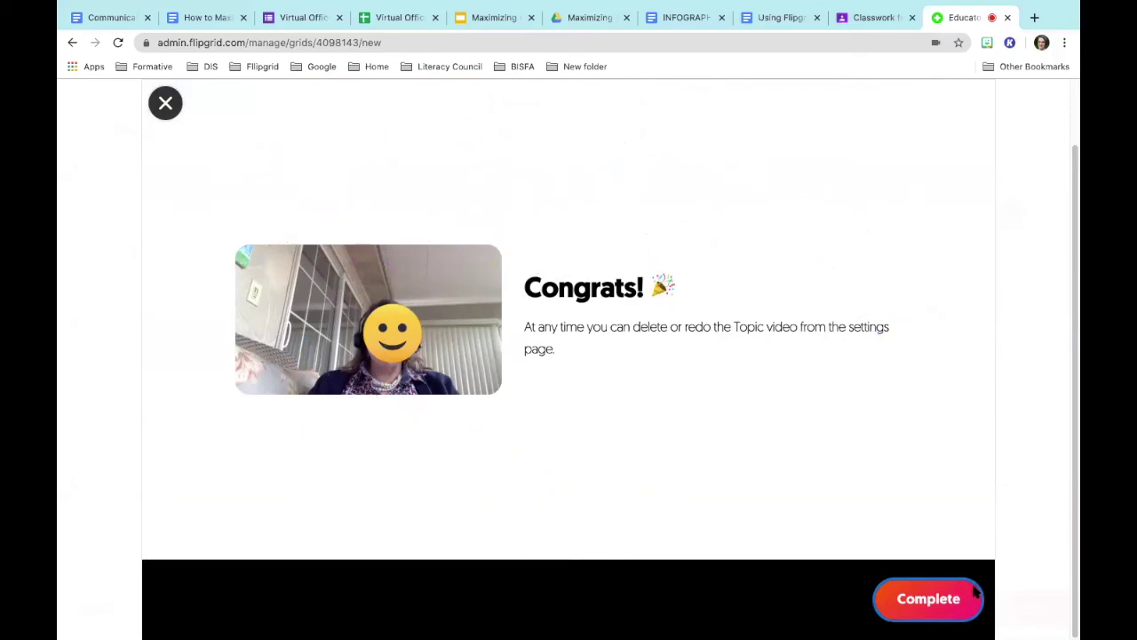
{"action": "left_click", "coordinate": [924, 601]}
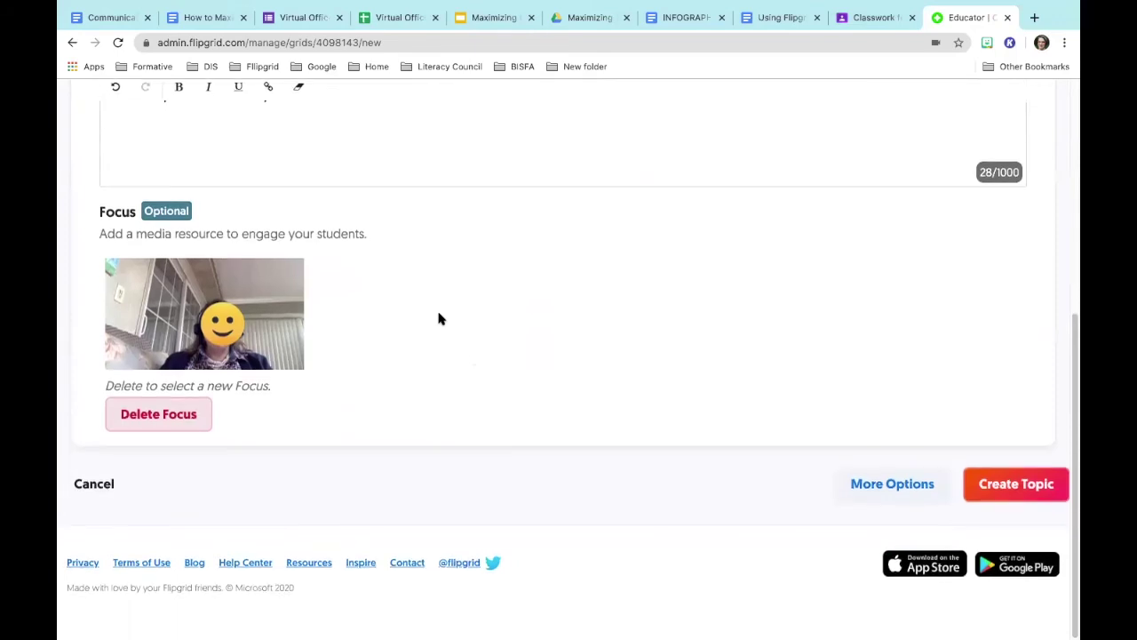
- Delete the recorded focus video from the Geometry topic
{"action": "scroll", "coordinate": [438, 318], "scroll_direction": "up", "scroll_amount": 1}
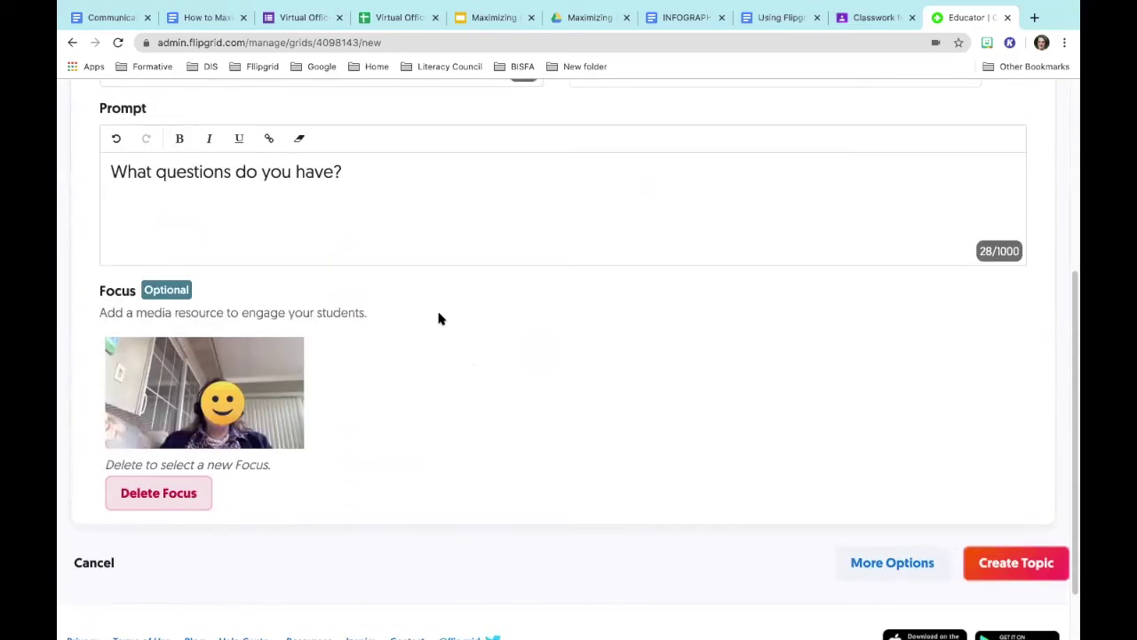
{"action": "left_click", "coordinate": [140, 495]}
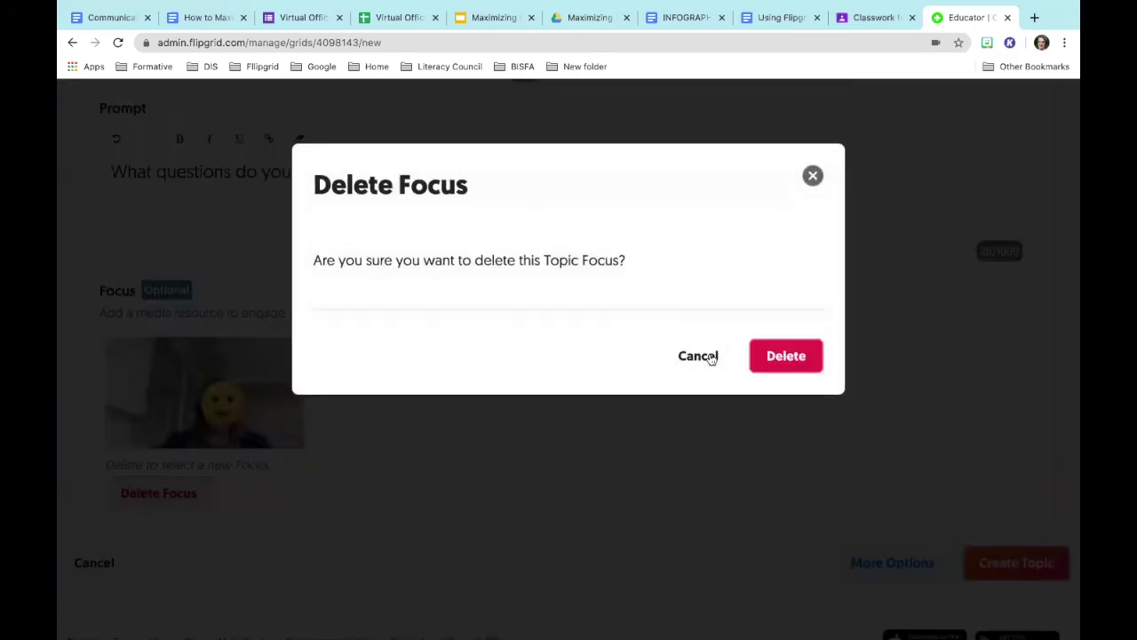
{"action": "left_click", "coordinate": [769, 359]}
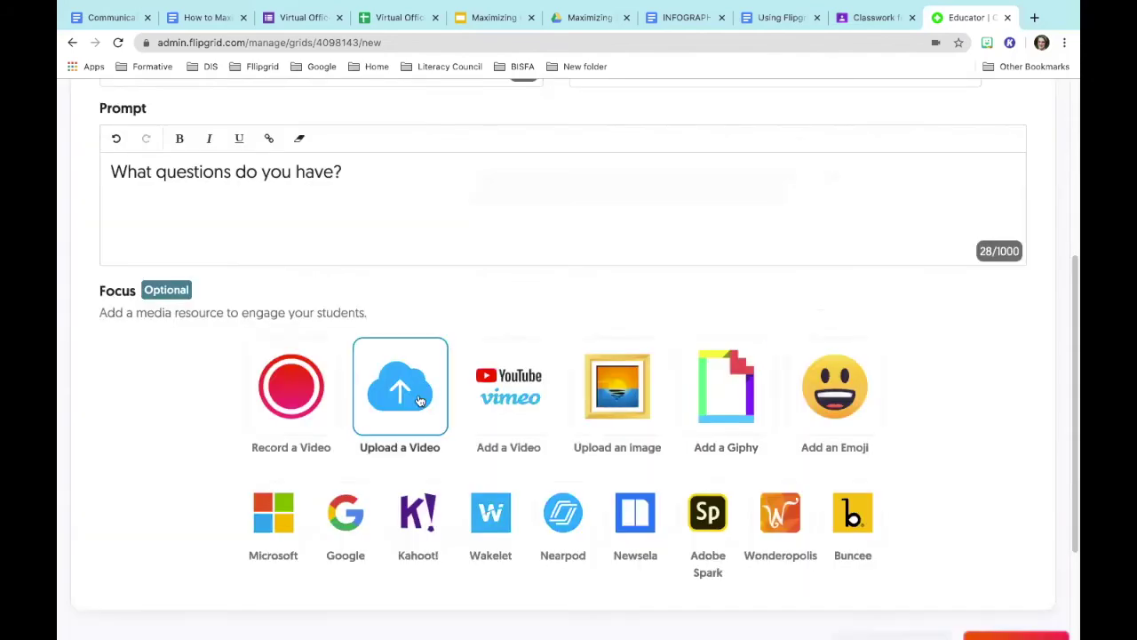
- Expand the topic's additional options and examine the topic tip and attachment fields
{"action": "scroll", "coordinate": [432, 396], "scroll_direction": "down", "scroll_amount": 2}
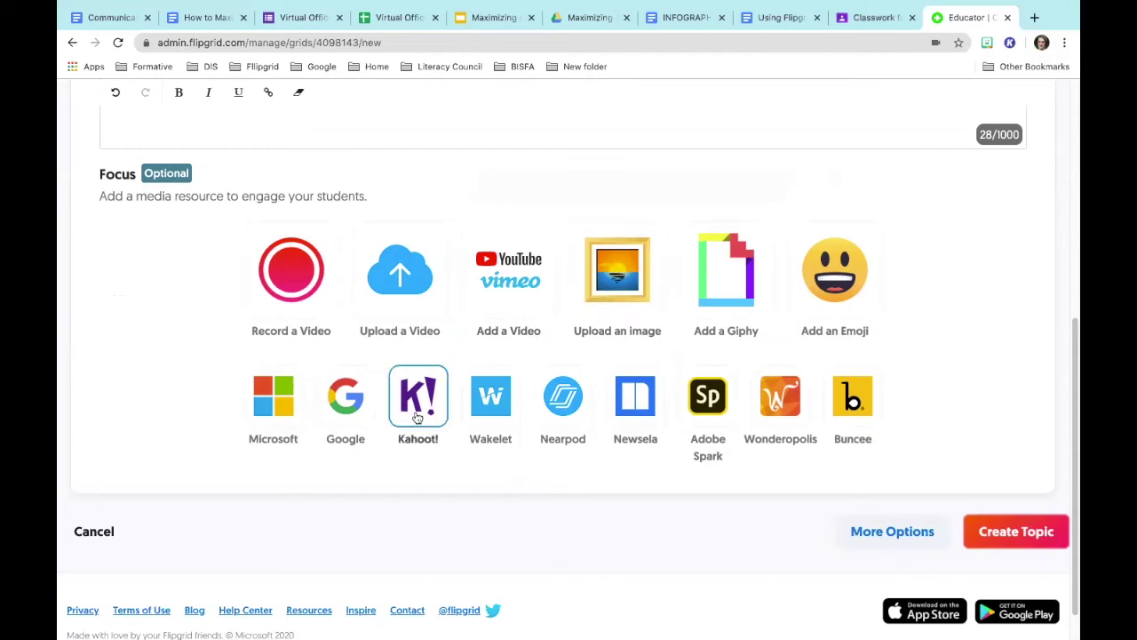
{"action": "scroll", "coordinate": [672, 300], "scroll_direction": "down", "scroll_amount": 1}
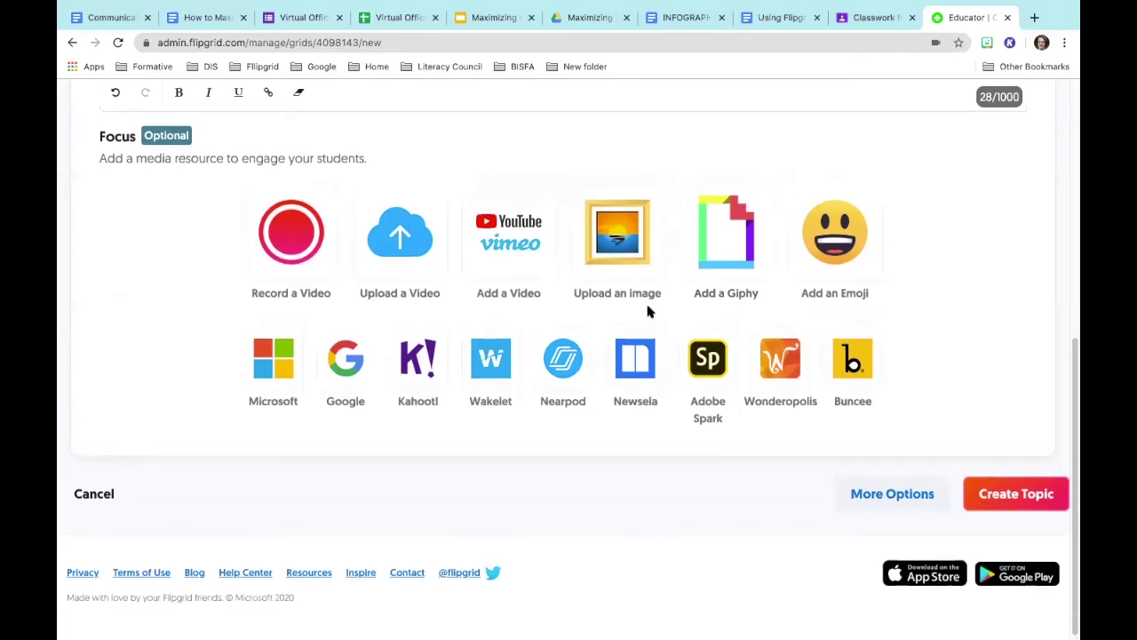
{"action": "left_click", "coordinate": [891, 494]}
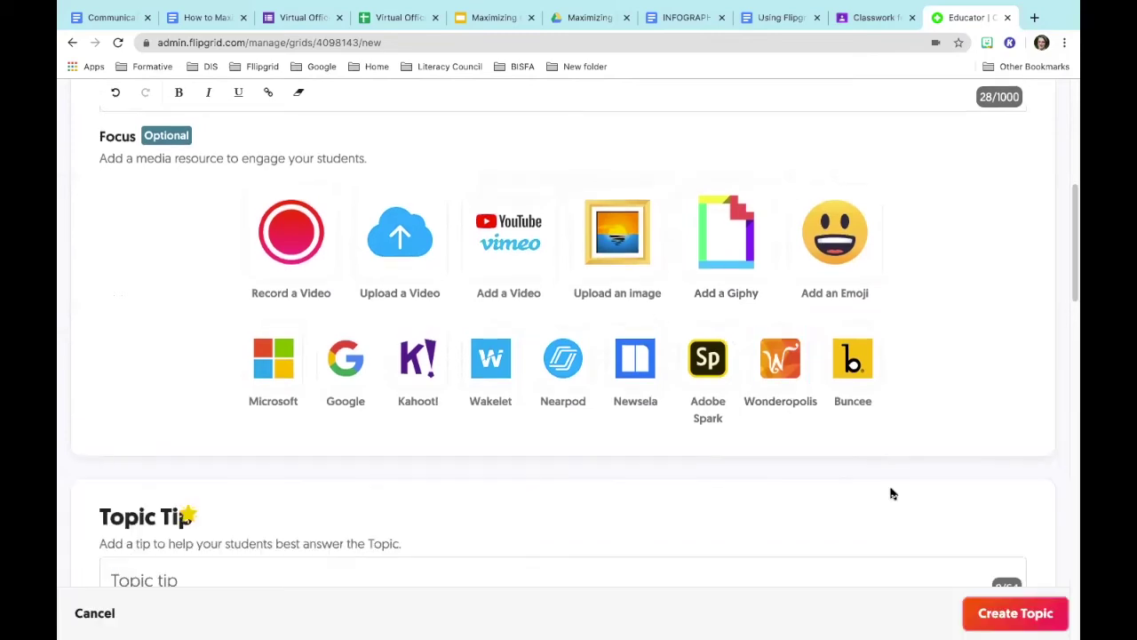
{"action": "scroll", "coordinate": [746, 435], "scroll_direction": "down", "scroll_amount": 2}
{"action": "scroll", "coordinate": [746, 439], "scroll_direction": "down", "scroll_amount": 1}
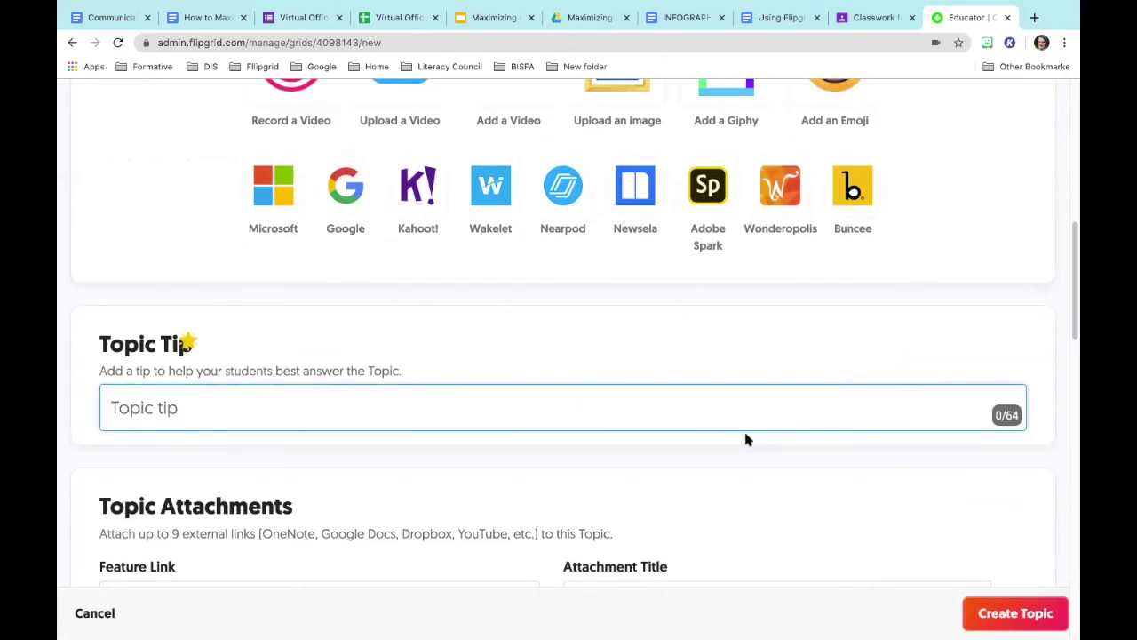
{"action": "scroll", "coordinate": [746, 439], "scroll_direction": "down", "scroll_amount": 1}
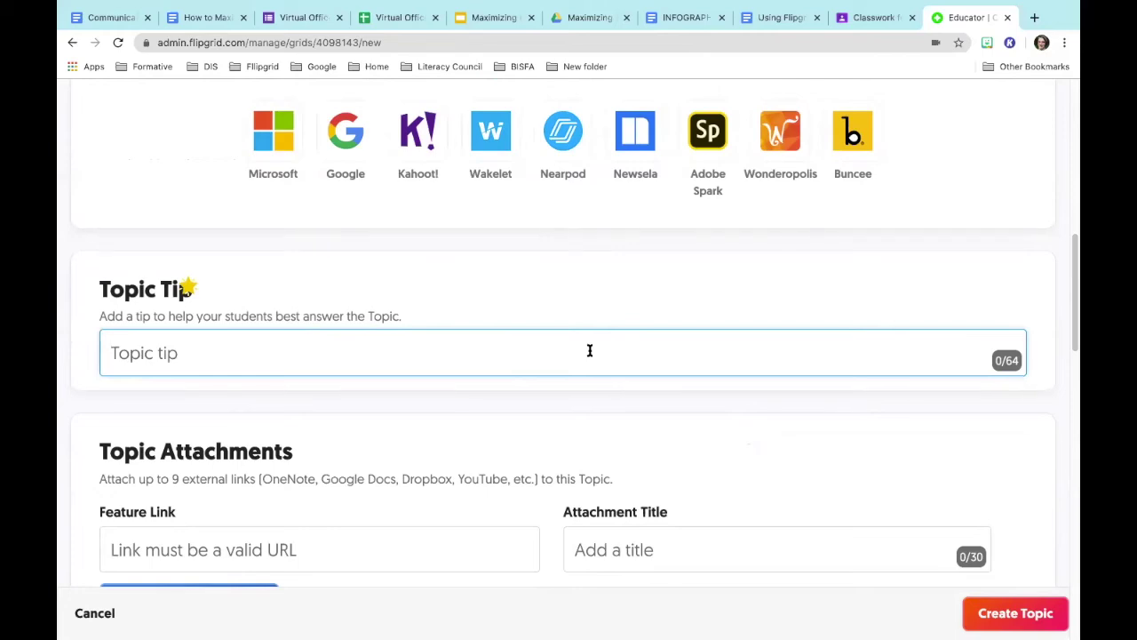
{"action": "scroll", "coordinate": [589, 350], "scroll_direction": "down", "scroll_amount": 2}
{"action": "left_click", "coordinate": [391, 392]}
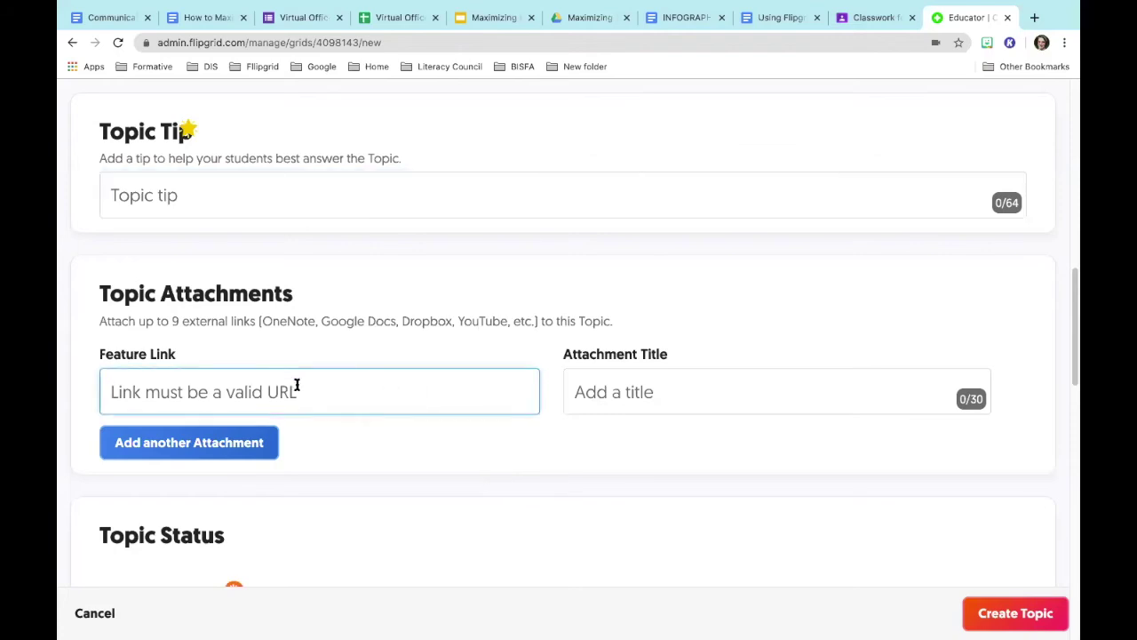
{"action": "scroll", "coordinate": [289, 417], "scroll_direction": "down", "scroll_amount": 2}
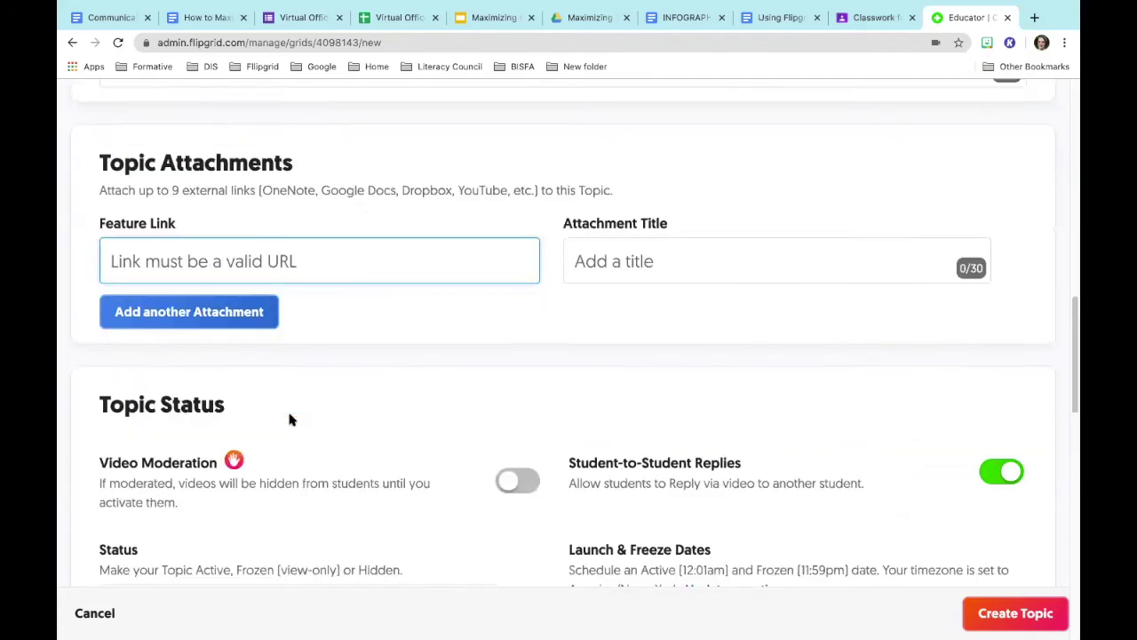
- Turn on video moderation and turn off student-to-student replies for the topic
{"action": "scroll", "coordinate": [292, 420], "scroll_direction": "down", "scroll_amount": 3}
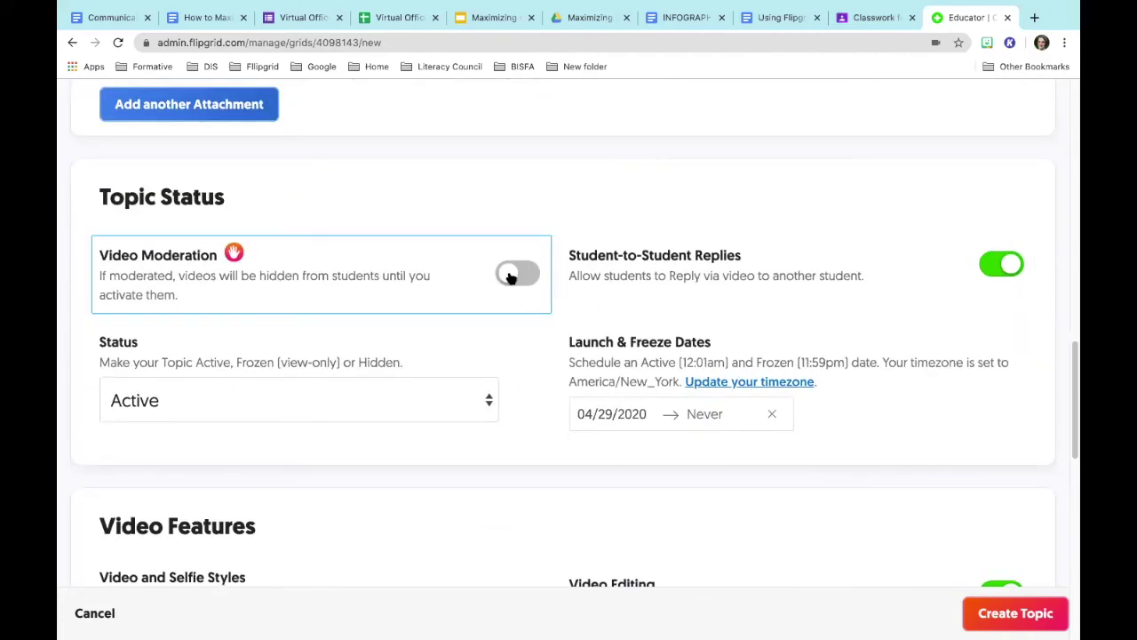
{"action": "left_click", "coordinate": [511, 278]}
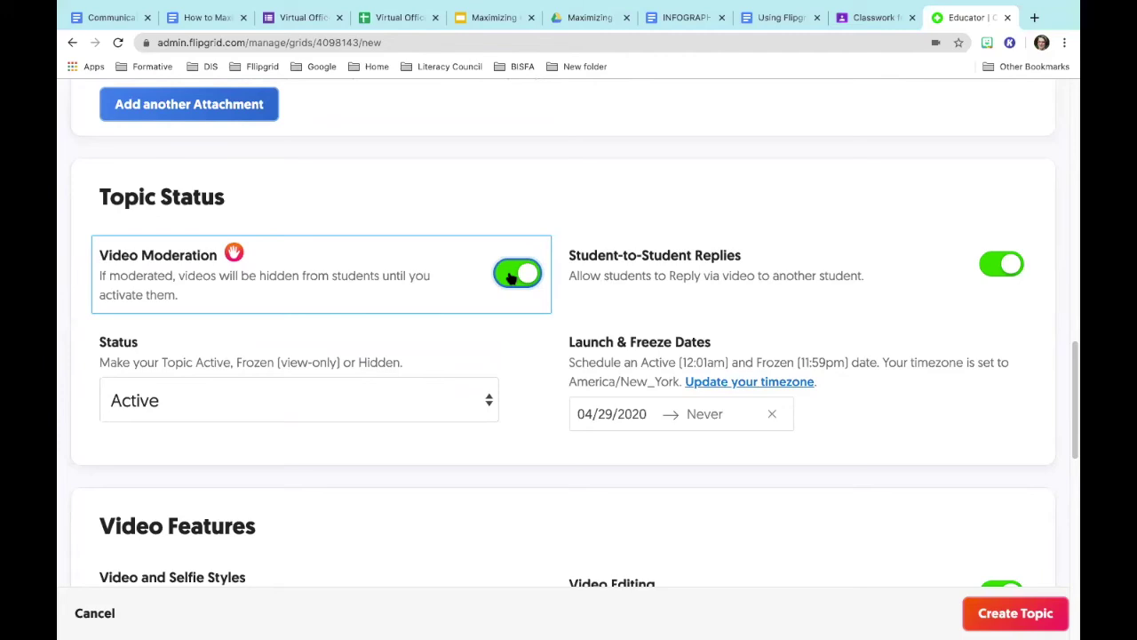
{"action": "left_click", "coordinate": [1009, 265]}
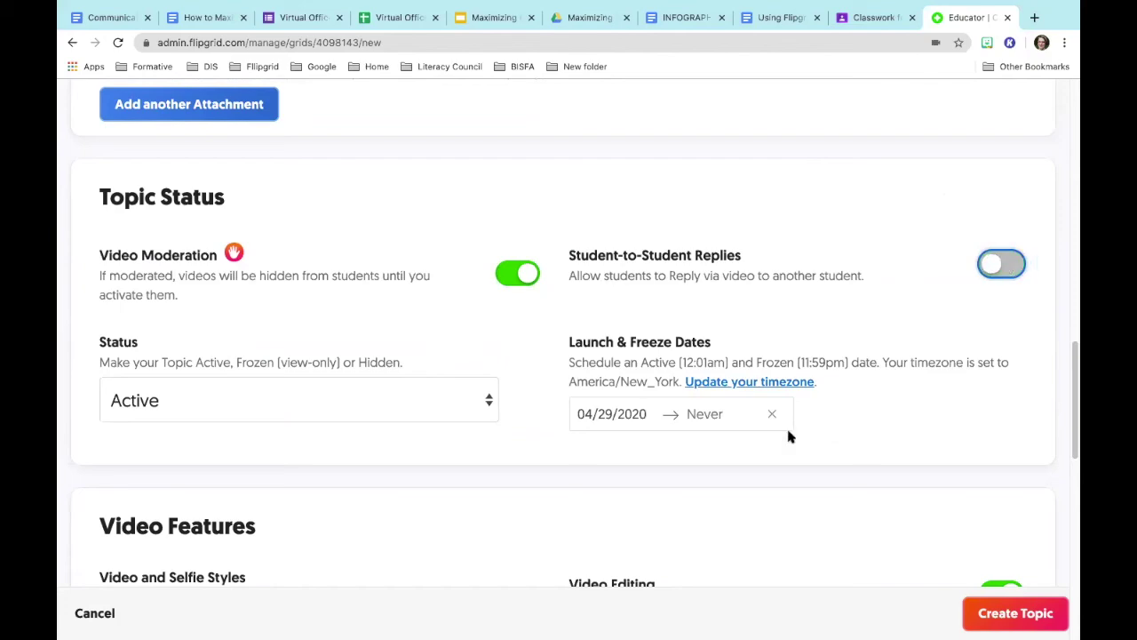
- Keep the video and selfie styles at Selfies and Videos and turn off the view count
{"action": "scroll", "coordinate": [786, 426], "scroll_direction": "down", "scroll_amount": 3}
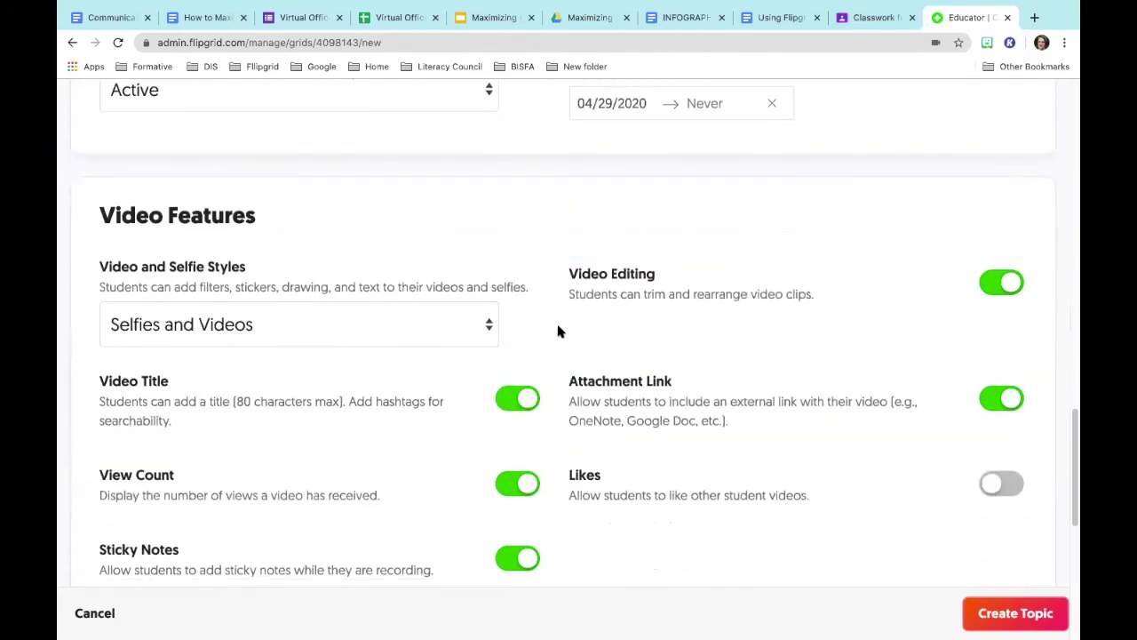
{"action": "left_click", "coordinate": [486, 329]}
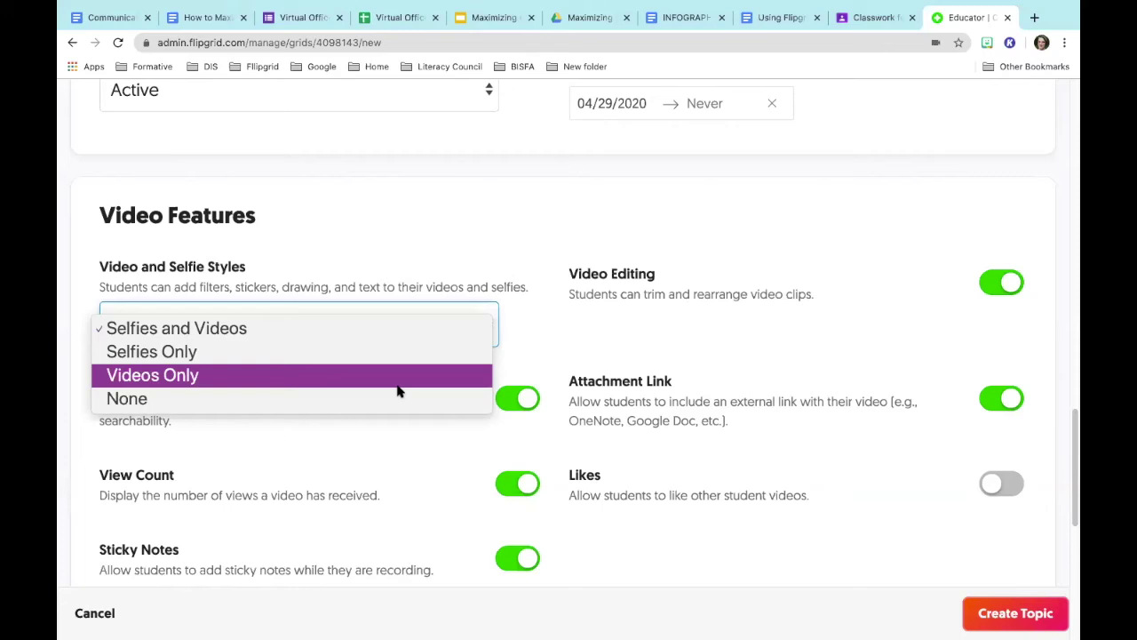
{"action": "left_click", "coordinate": [386, 326]}
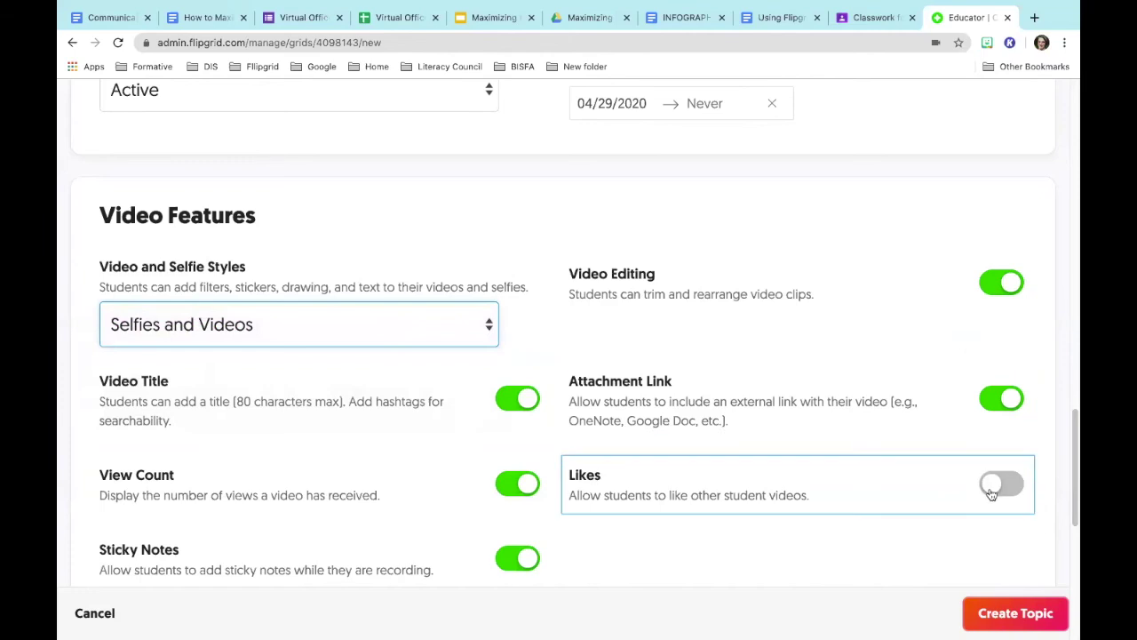
{"action": "left_click", "coordinate": [523, 486]}
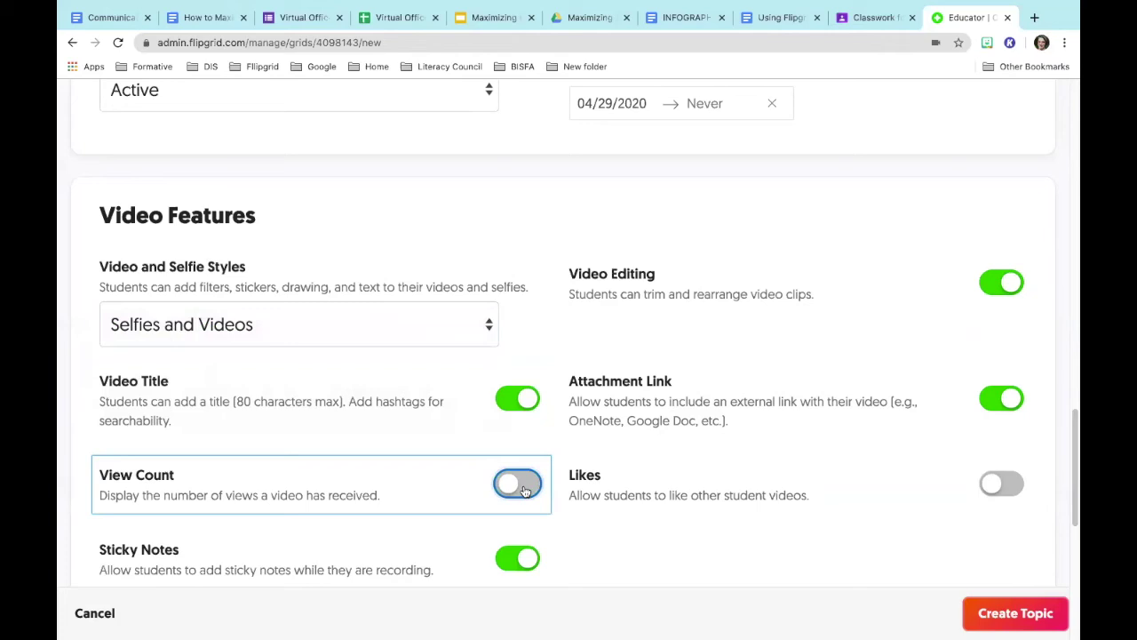
- Examine the sticky notes setting and the basic and custom feedback options for the topic
{"action": "scroll", "coordinate": [524, 489], "scroll_direction": "down", "scroll_amount": 1}
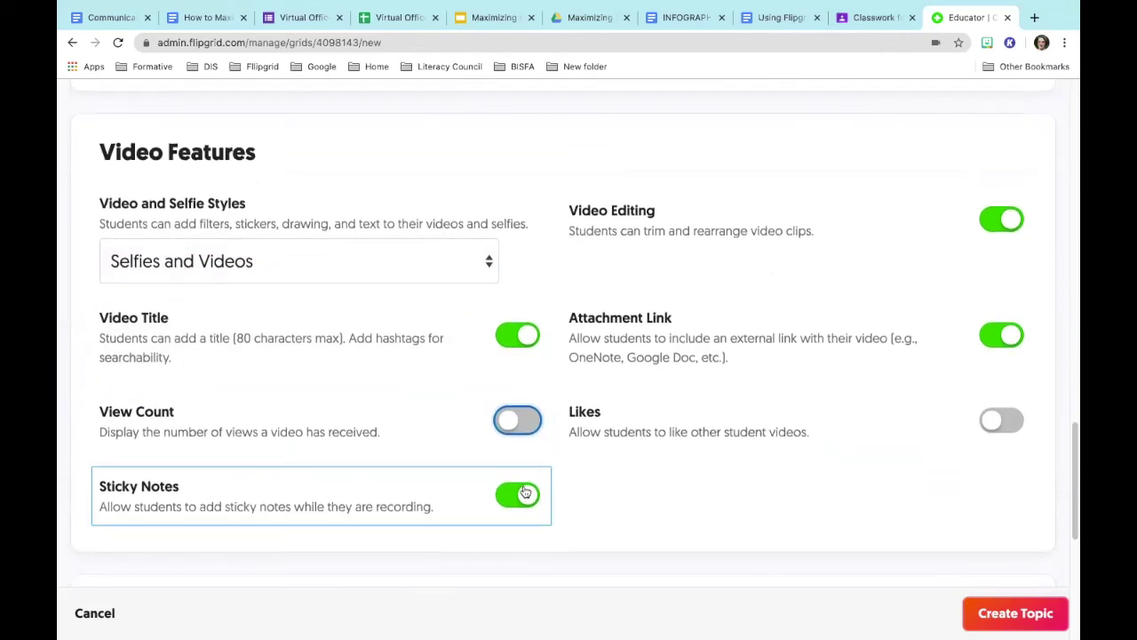
{"action": "scroll", "coordinate": [525, 492], "scroll_direction": "down", "scroll_amount": 5}
{"action": "scroll", "coordinate": [525, 491], "scroll_direction": "down", "scroll_amount": 2}
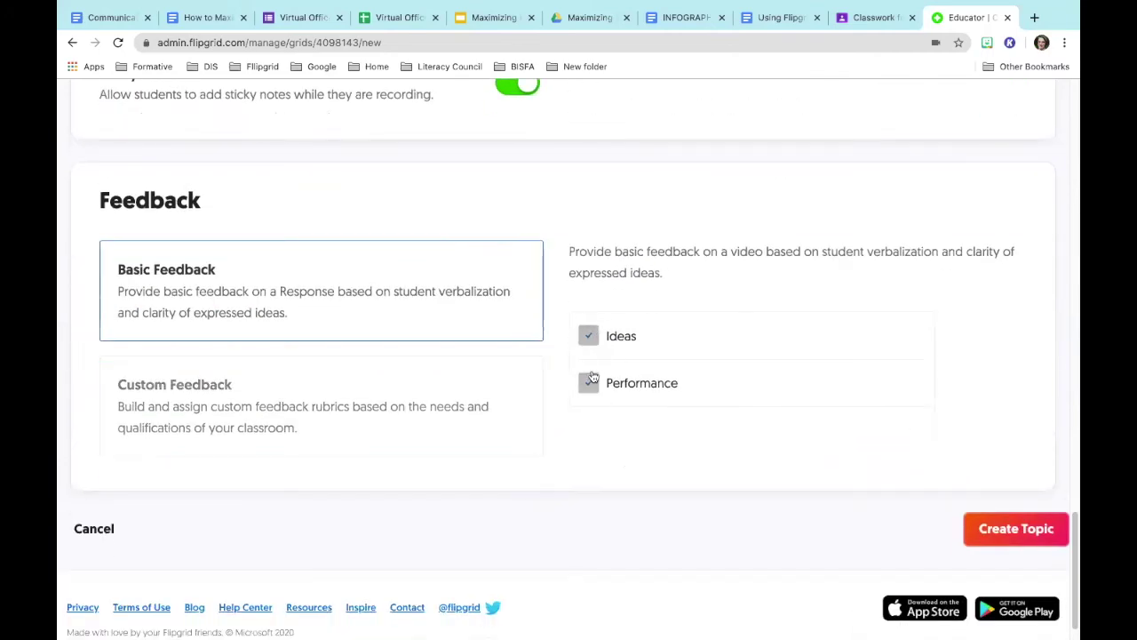
- Switch the topic's feedback type to Custom Feedback and create the topic
{"action": "left_click", "coordinate": [460, 394]}
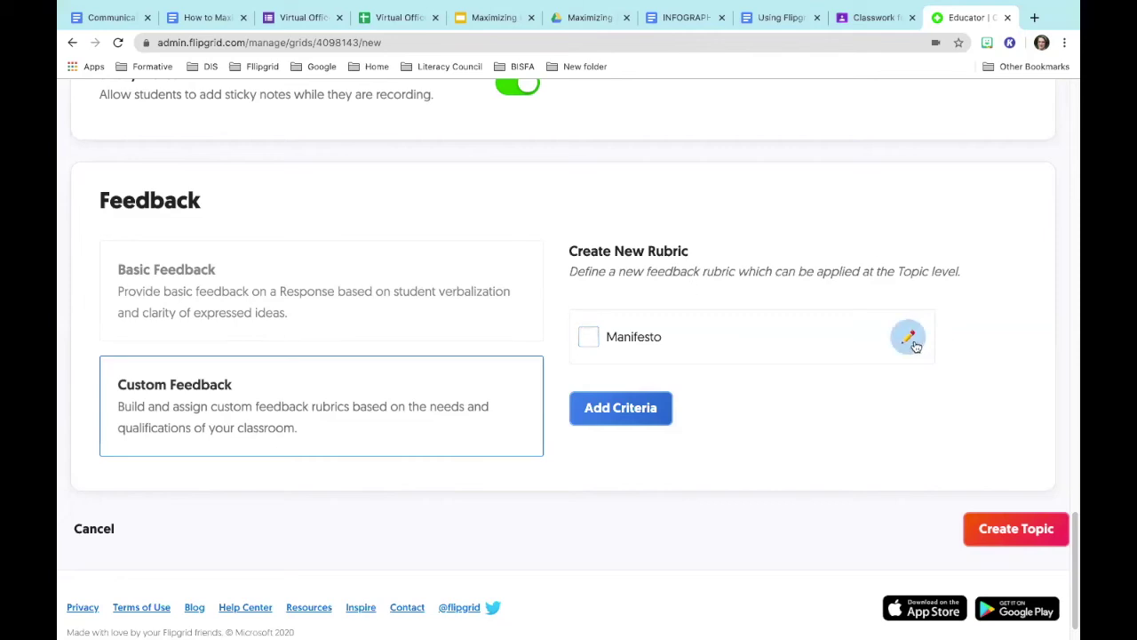
{"action": "left_click", "coordinate": [987, 532]}
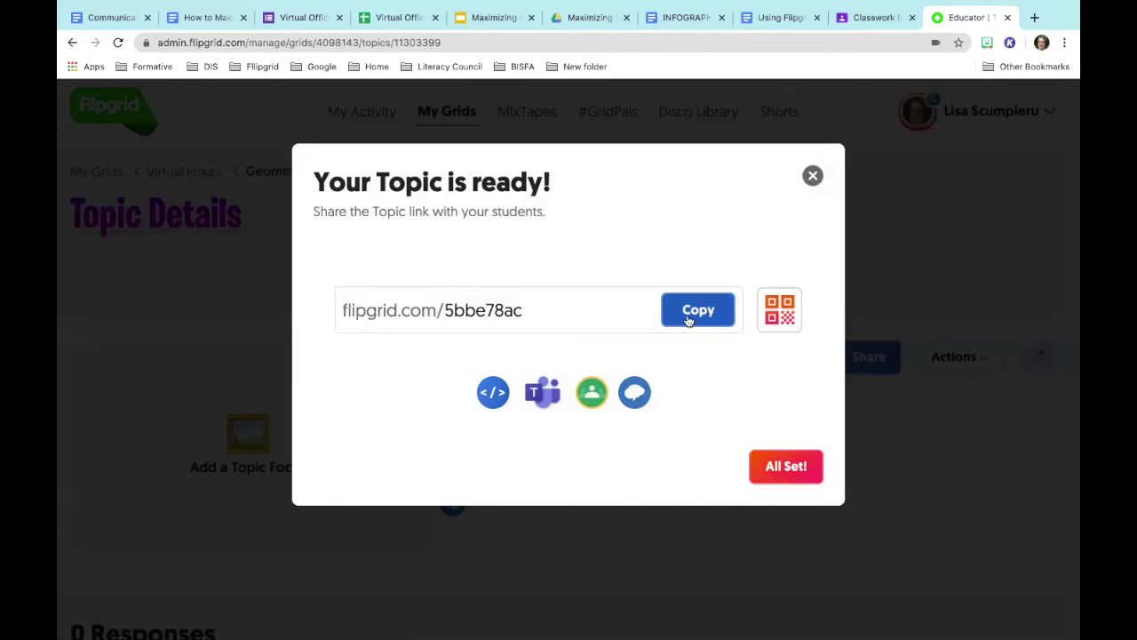
- View the new topic's QR code among the sharing options and finish sharing to reach the topic details
{"action": "left_click", "coordinate": [785, 322]}
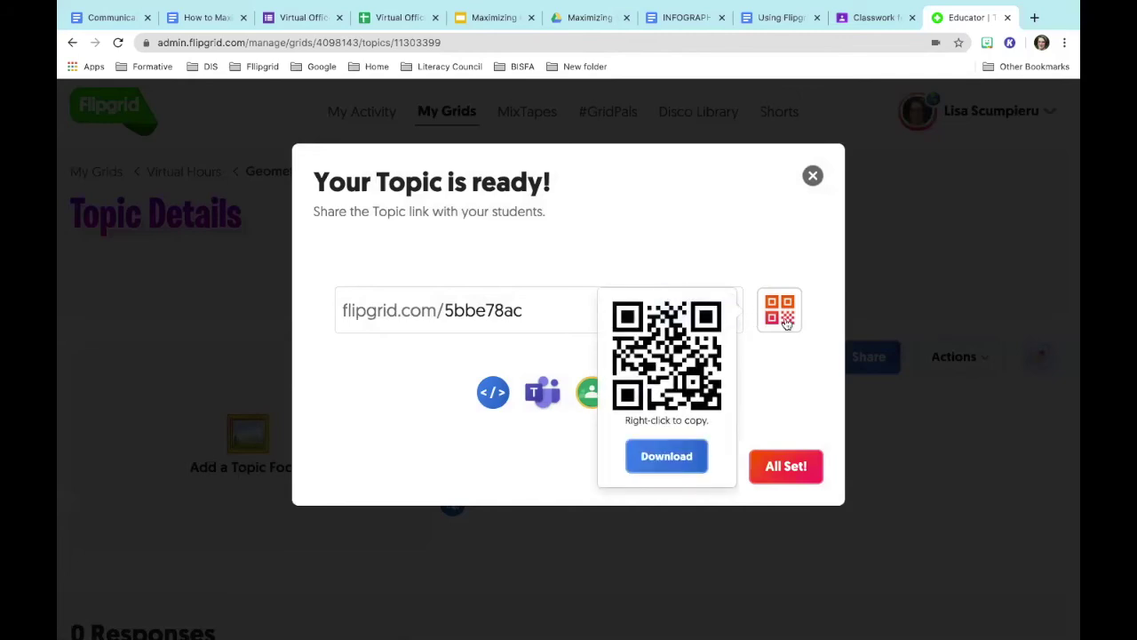
{"action": "left_click", "coordinate": [770, 355]}
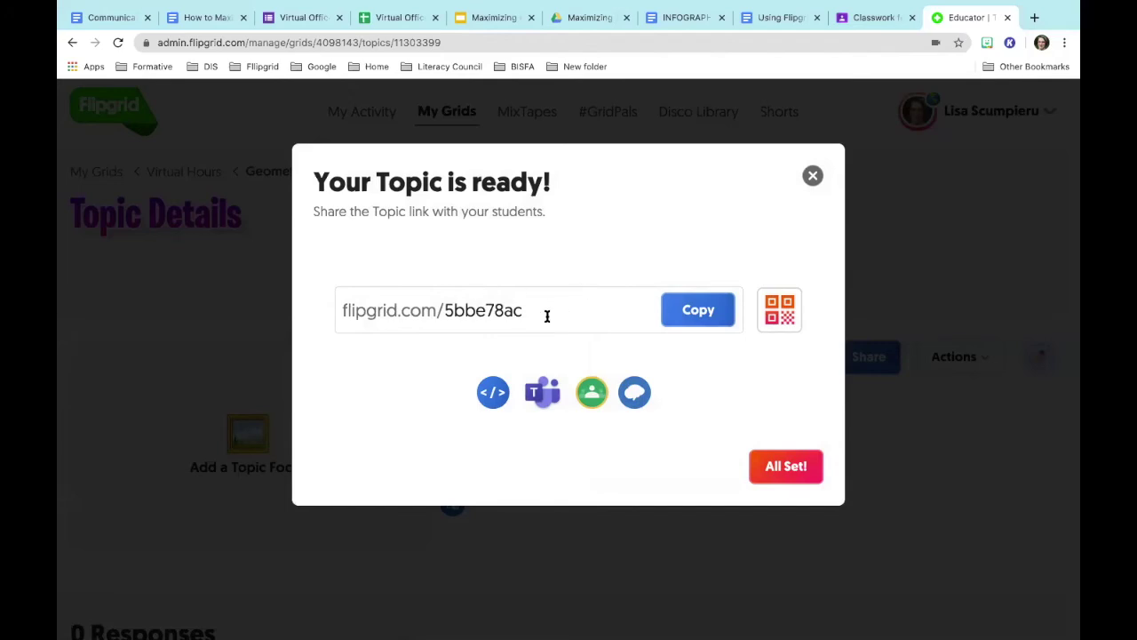
{"action": "left_click", "coordinate": [772, 473]}
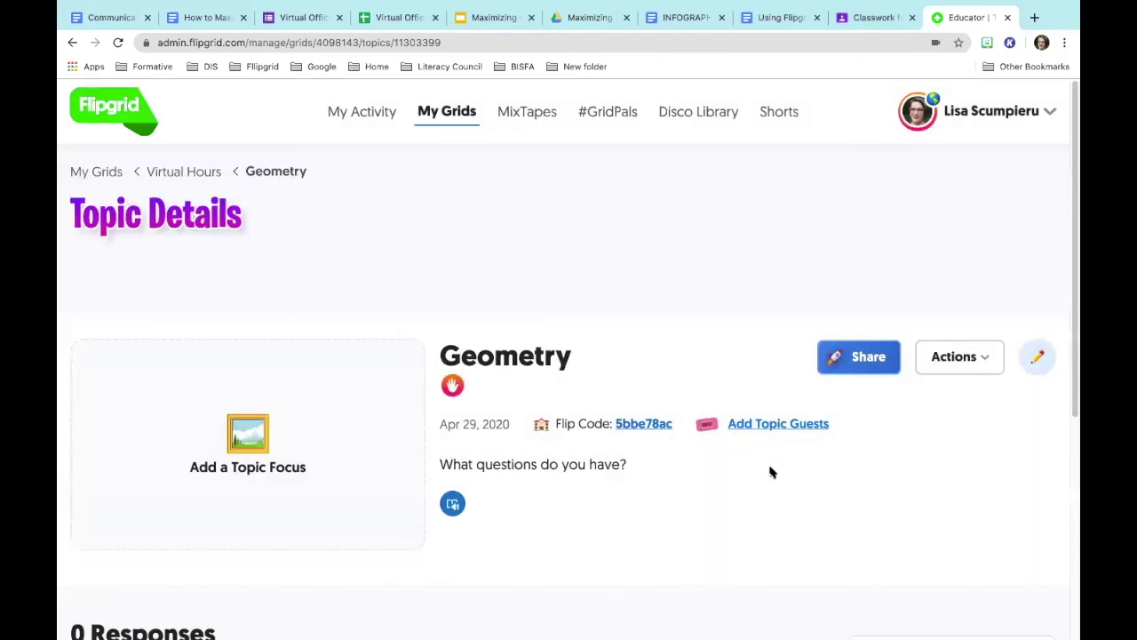
- Open the Geometry topic's student page through its Flip Code link and log in with Google
{"action": "left_click", "coordinate": [627, 426]}
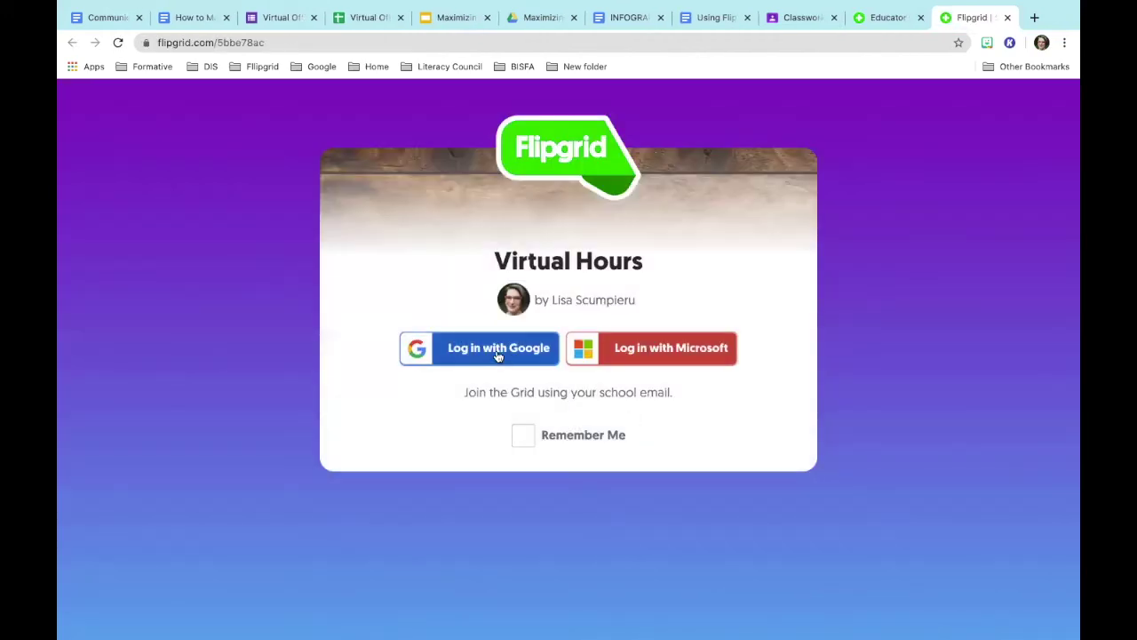
{"action": "left_click", "coordinate": [497, 353]}
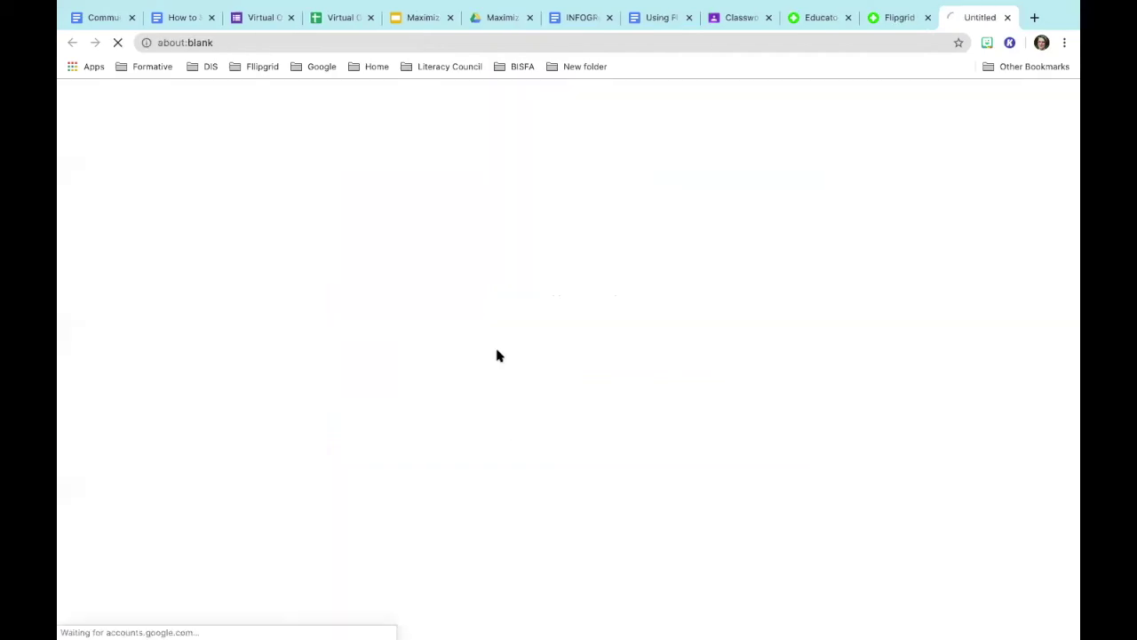
{"action": "left_click", "coordinate": [499, 327]}
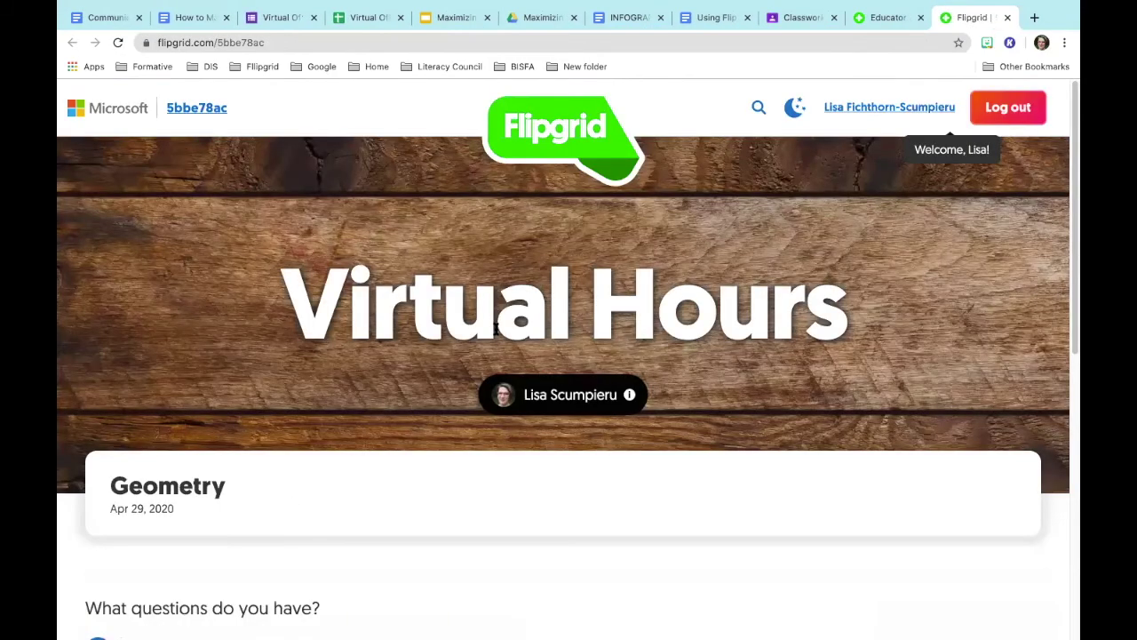
- Examine the student view of the Geometry topic, including the video response recorder, and close the recorder without recording
{"action": "scroll", "coordinate": [484, 451], "scroll_direction": "down", "scroll_amount": 3}
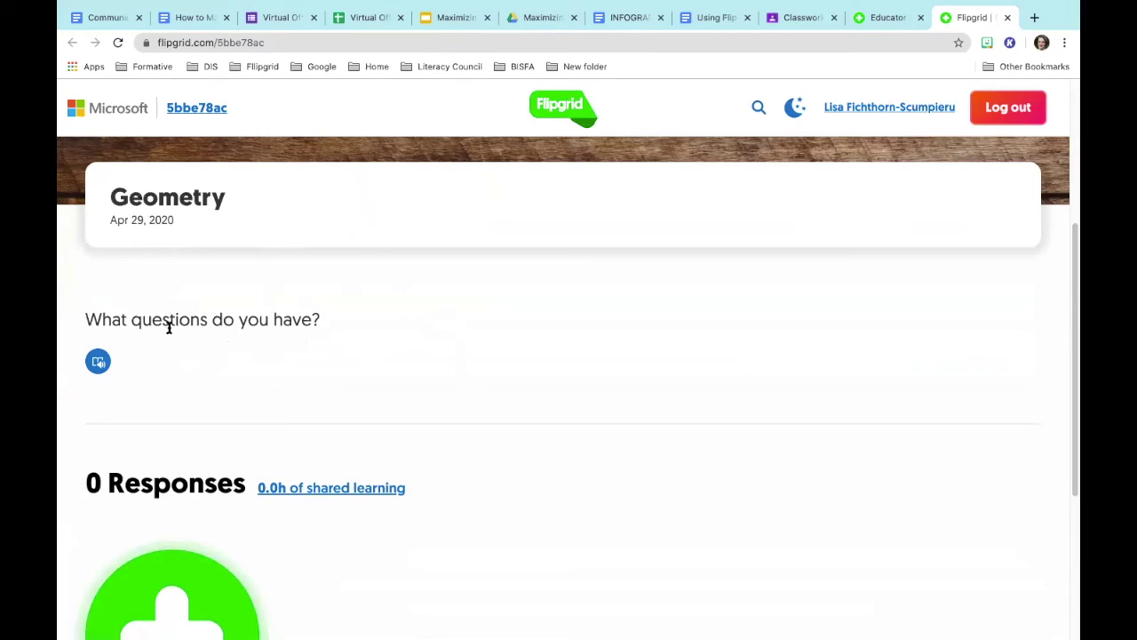
{"action": "scroll", "coordinate": [167, 324], "scroll_direction": "down", "scroll_amount": 3}
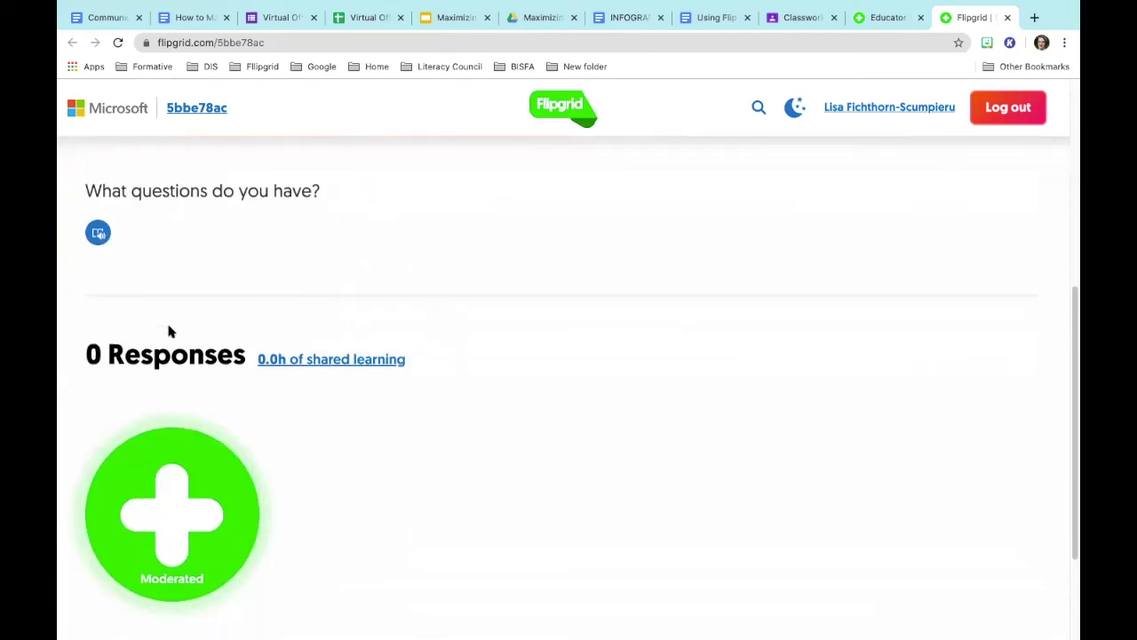
{"action": "left_click", "coordinate": [169, 514]}
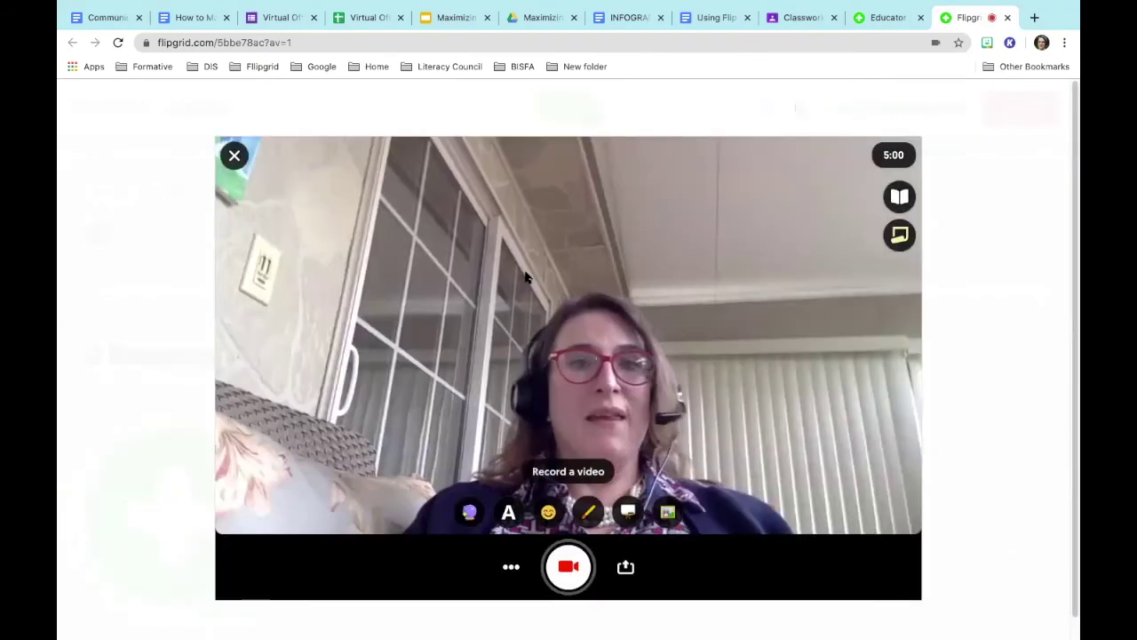
{"action": "left_click", "coordinate": [234, 158]}
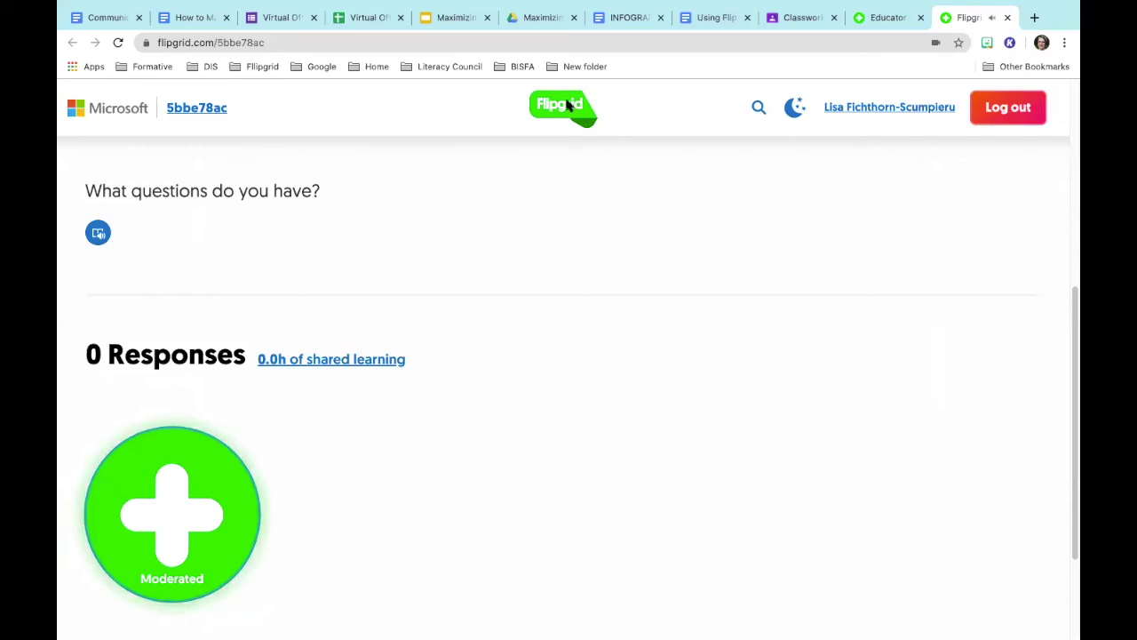
{"action": "scroll", "coordinate": [397, 244], "scroll_direction": "up", "scroll_amount": 5}
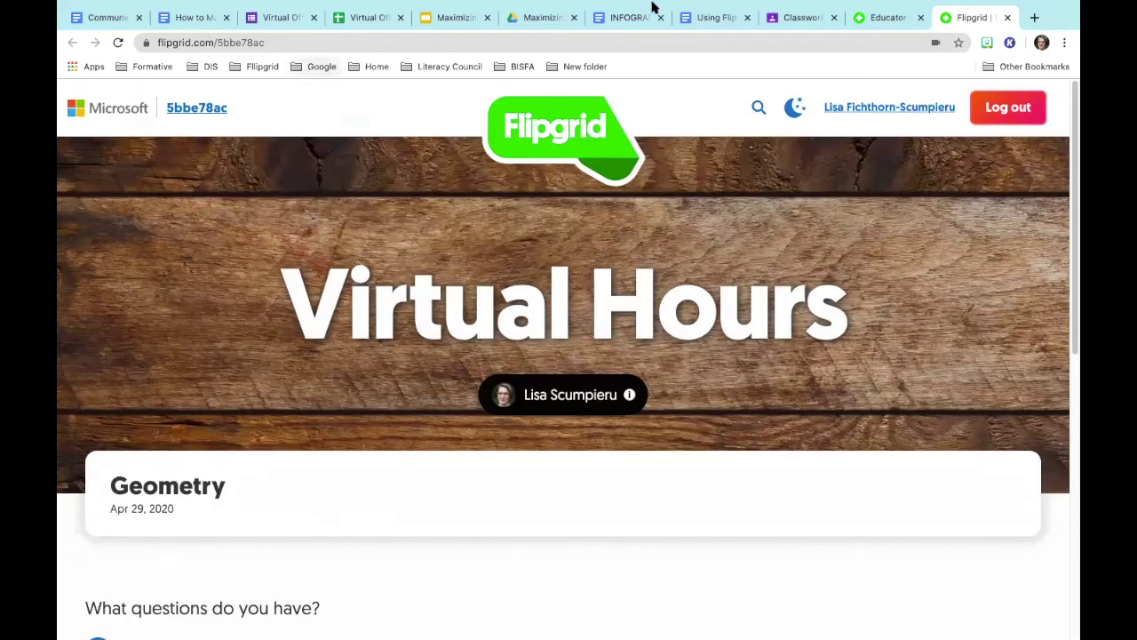
- In the Testing Ideas topic, view the response's Active and Hidden status options and open the response video
{"action": "key", "text": "ctrl+shift+Tab"}
{"action": "scroll", "coordinate": [346, 454], "scroll_direction": "down", "scroll_amount": 5}
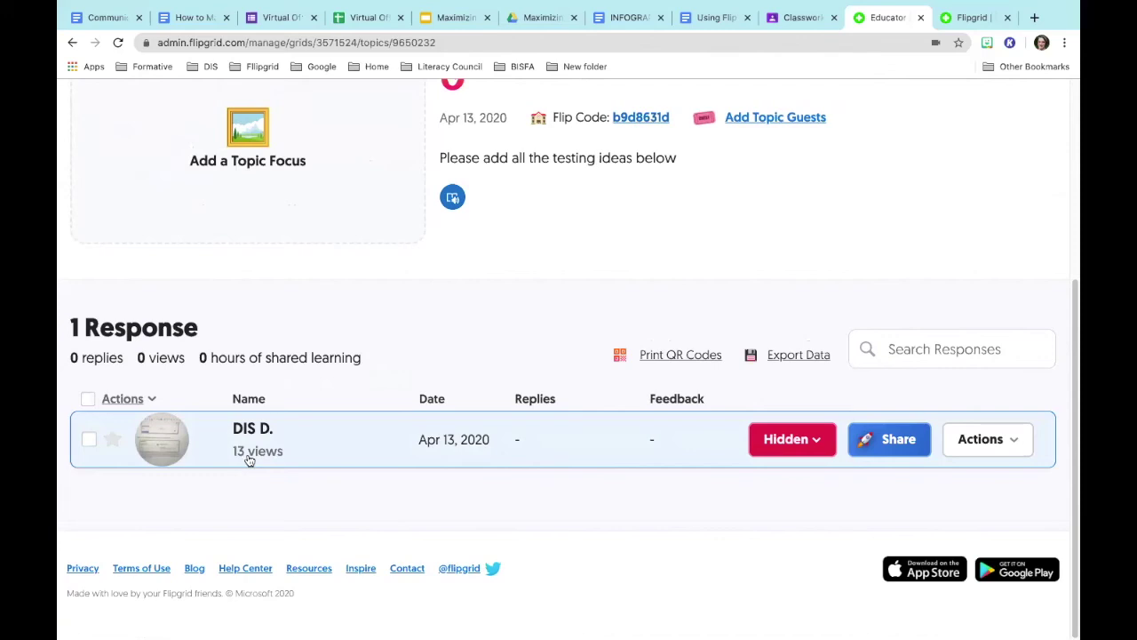
{"action": "left_click", "coordinate": [796, 441]}
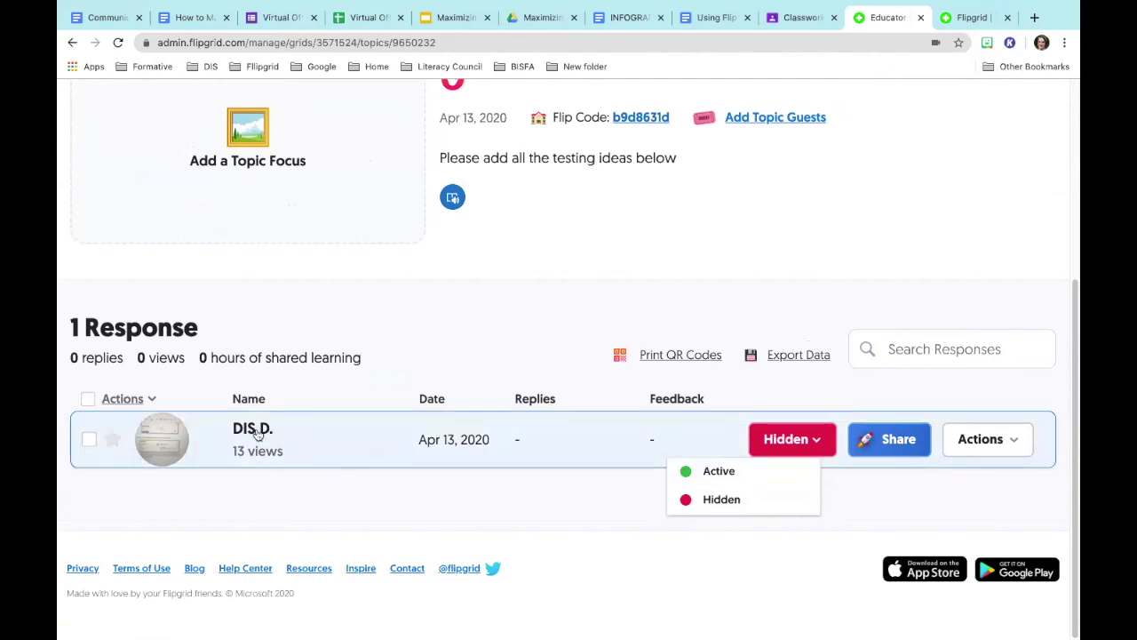
{"action": "left_click", "coordinate": [599, 456]}
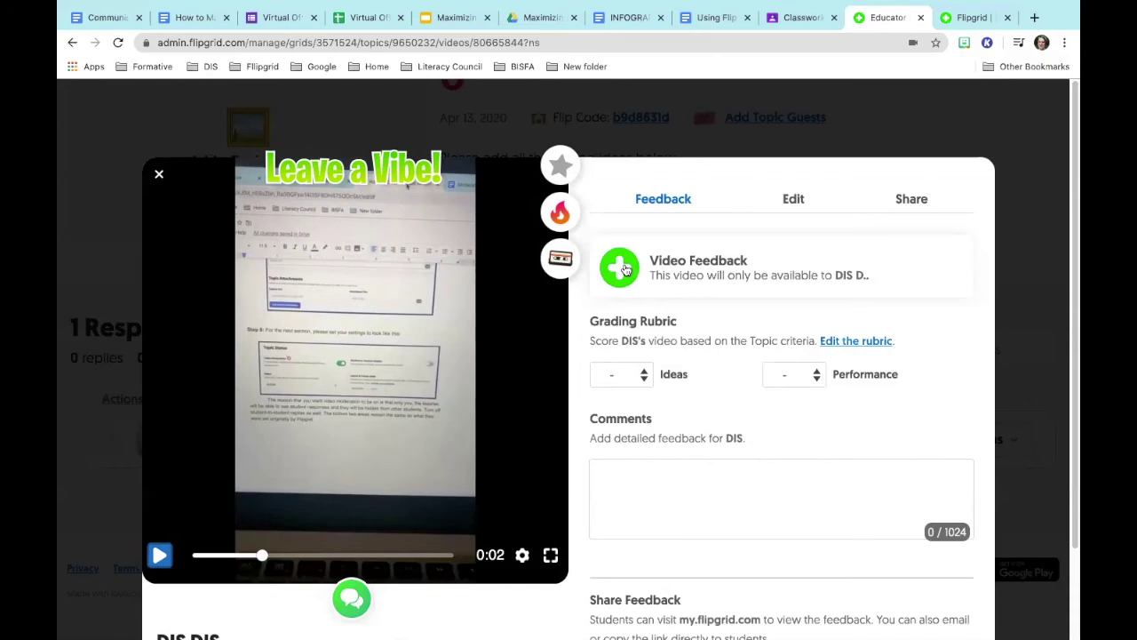
- Examine the response's Ideas score choices, comments field and feedback sharing options, and close the response
{"action": "left_click", "coordinate": [643, 378]}
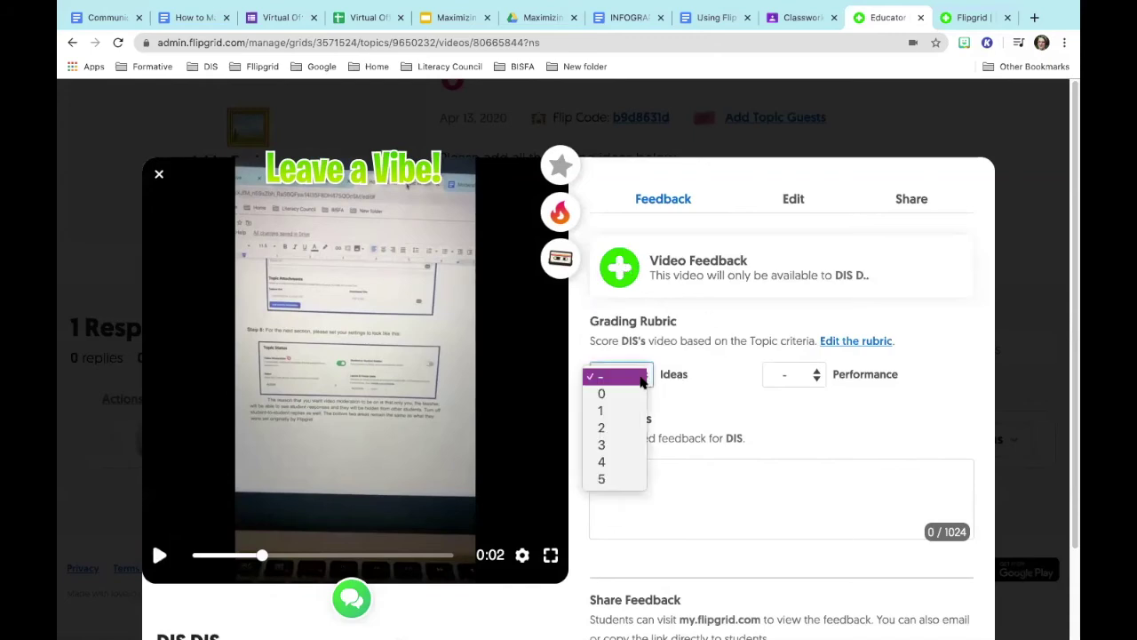
{"action": "left_click", "coordinate": [734, 396]}
{"action": "scroll", "coordinate": [733, 396], "scroll_direction": "down", "scroll_amount": 2}
{"action": "left_click", "coordinate": [669, 363]}
{"action": "scroll", "coordinate": [669, 363], "scroll_direction": "down", "scroll_amount": 1}
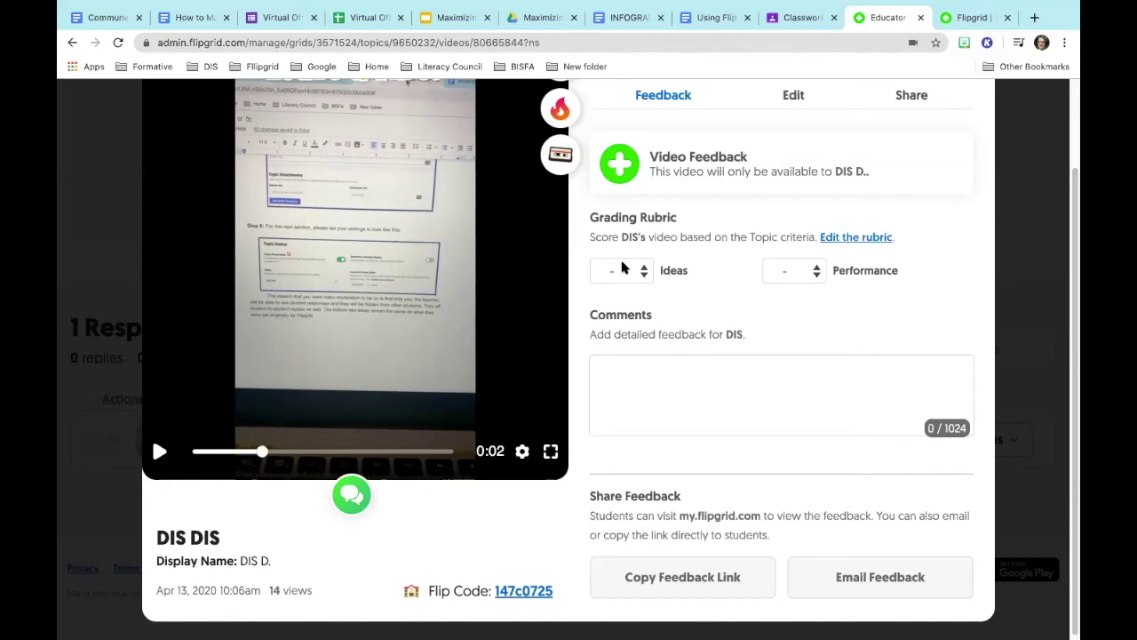
{"action": "left_click", "coordinate": [613, 373]}
{"action": "scroll", "coordinate": [449, 110], "scroll_direction": "up", "scroll_amount": 3}
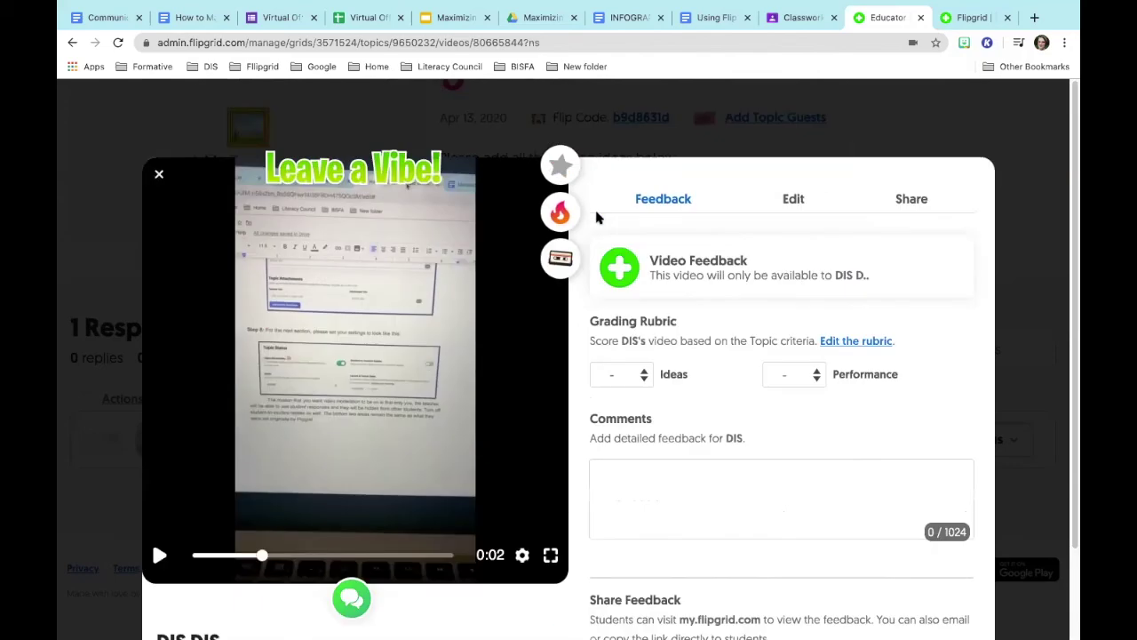
{"action": "left_click", "coordinate": [159, 174]}
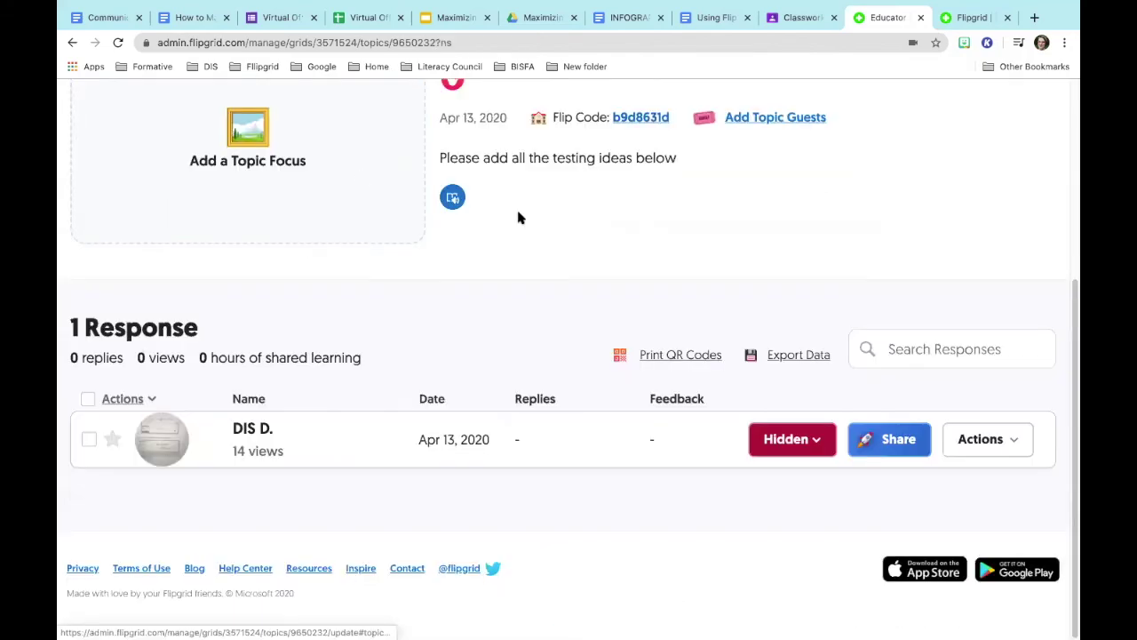
{"action": "scroll", "coordinate": [519, 217], "scroll_direction": "up", "scroll_amount": 4}
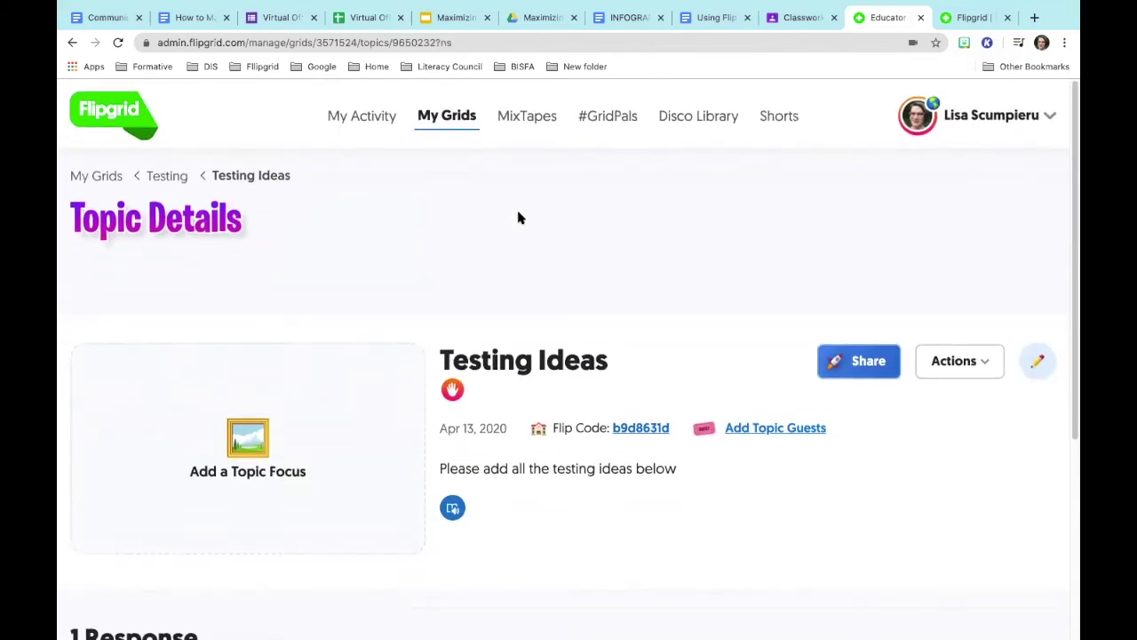
- Browse the Disco Library's partner collections and the community topic list with its audience and subject filters
{"action": "left_click", "coordinate": [709, 116]}
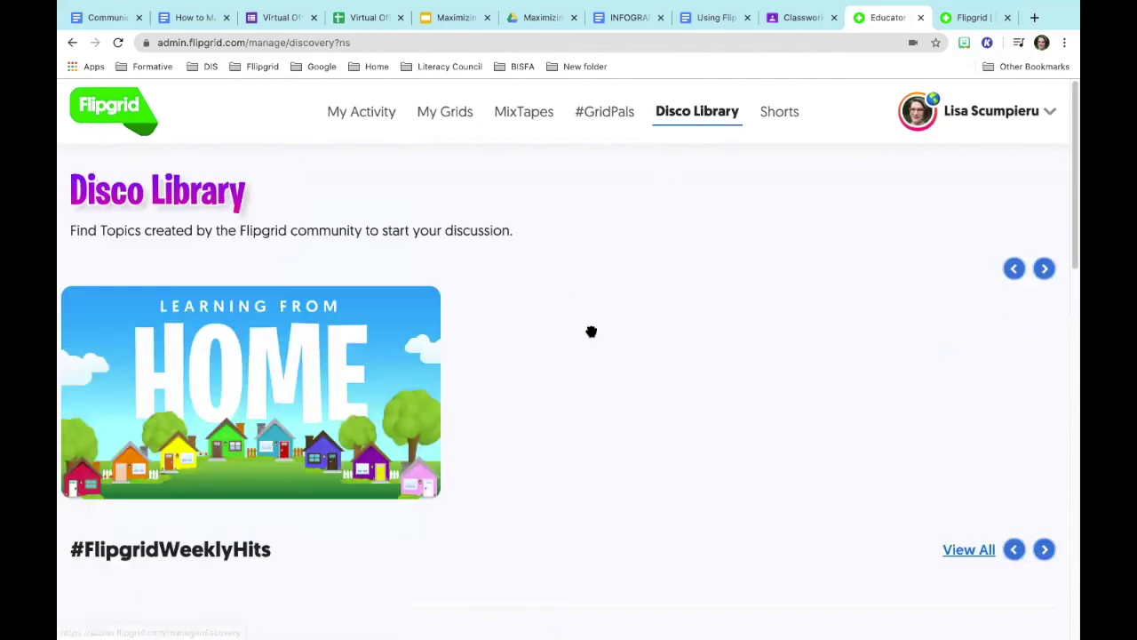
{"action": "scroll", "coordinate": [591, 332], "scroll_direction": "down", "scroll_amount": 7}
{"action": "scroll", "coordinate": [592, 334], "scroll_direction": "down", "scroll_amount": 4}
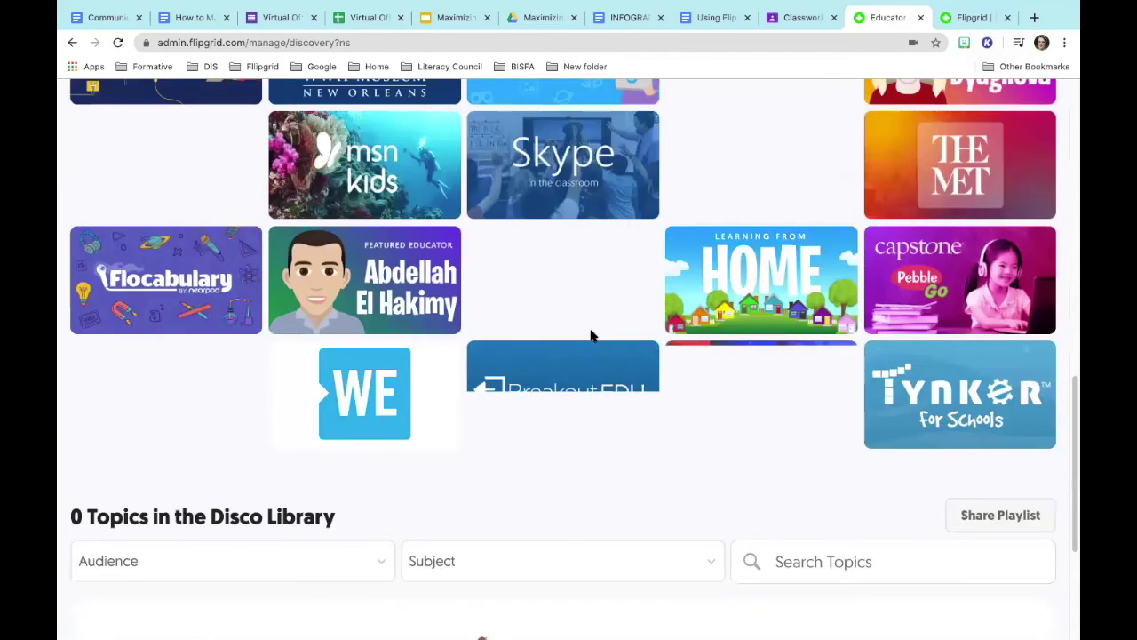
{"action": "scroll", "coordinate": [591, 335], "scroll_direction": "down", "scroll_amount": 3}
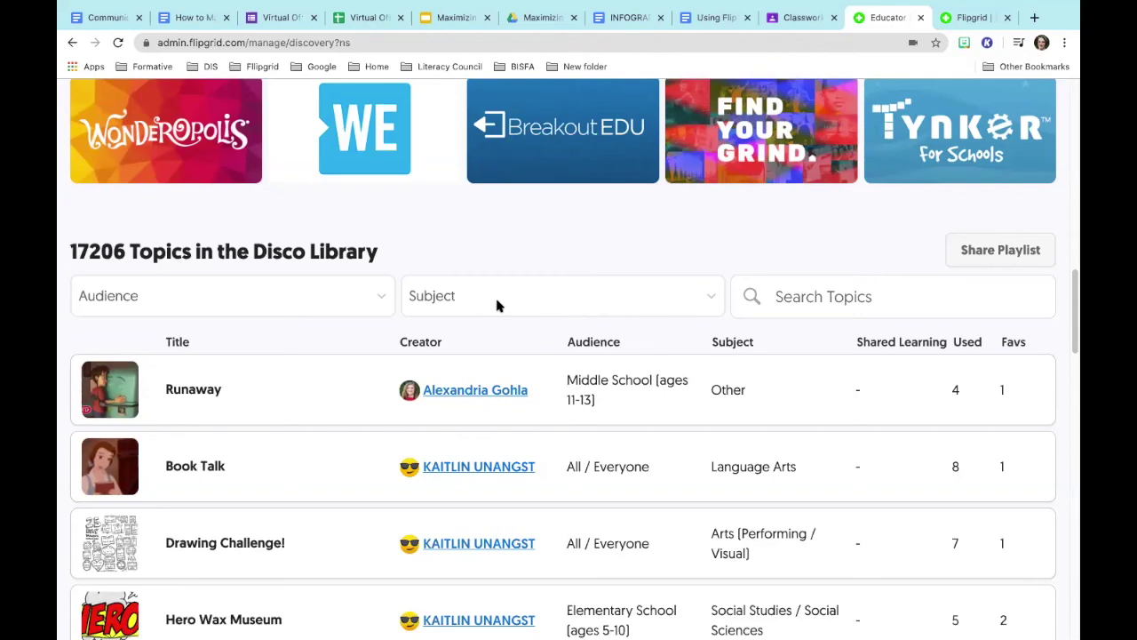
{"action": "scroll", "coordinate": [496, 304], "scroll_direction": "down", "scroll_amount": 2}
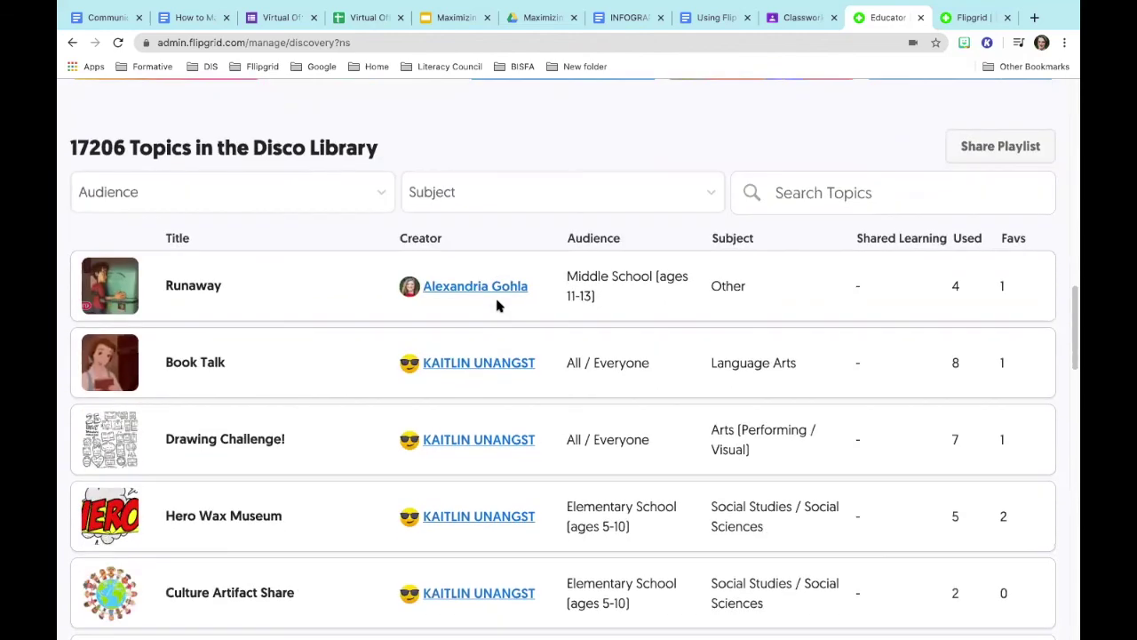
{"action": "scroll", "coordinate": [497, 305], "scroll_direction": "up", "scroll_amount": 3}
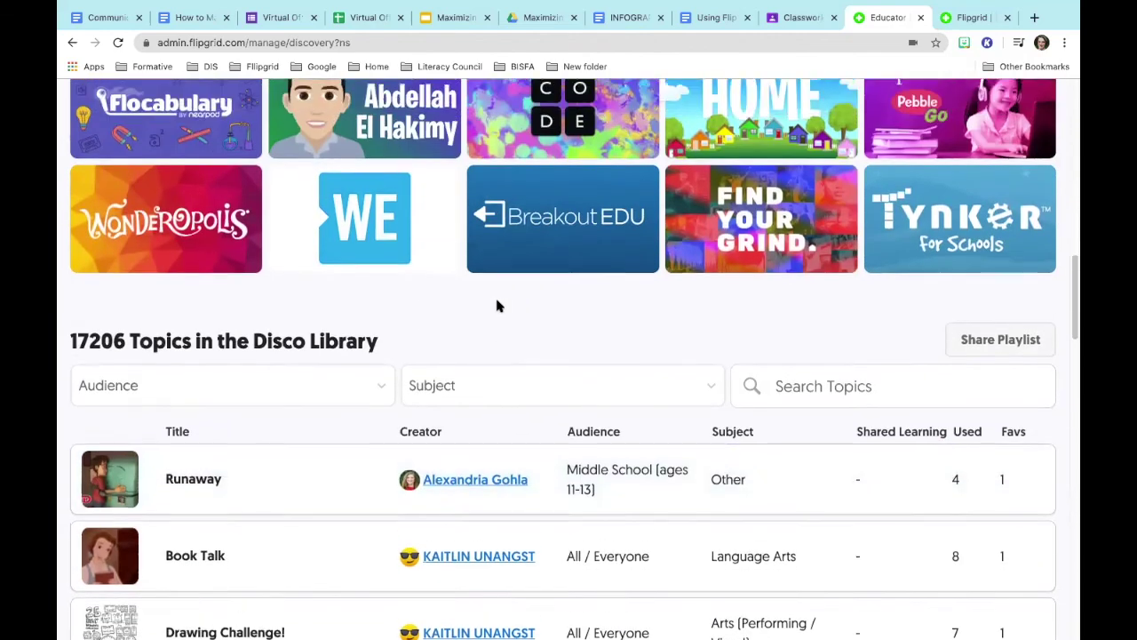
{"action": "scroll", "coordinate": [496, 306], "scroll_direction": "up", "scroll_amount": 3}
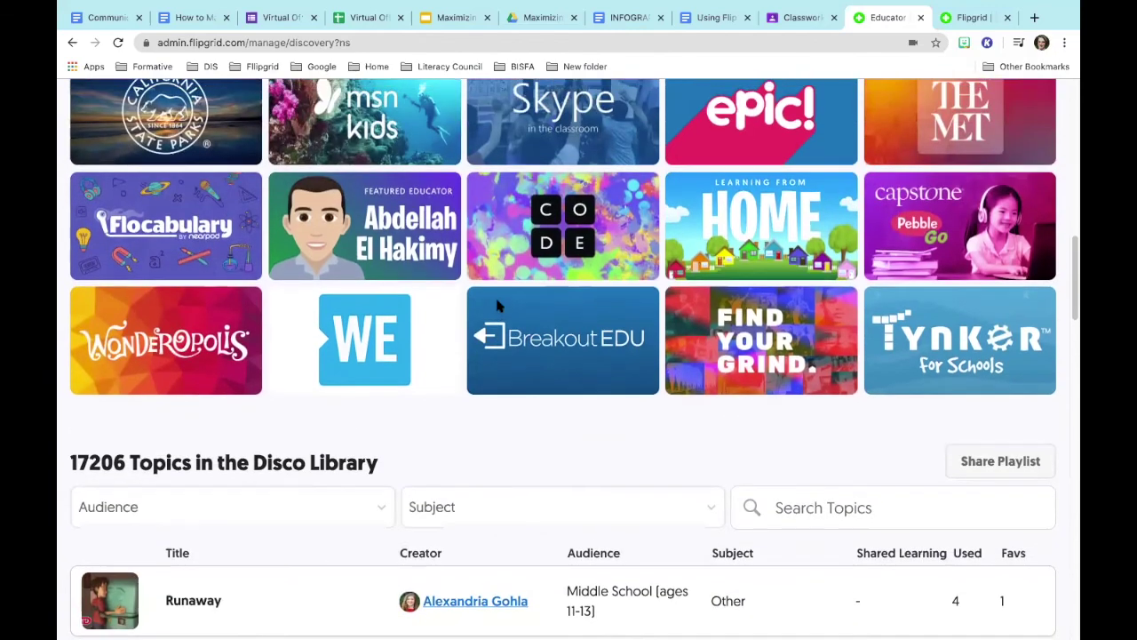
{"action": "scroll", "coordinate": [496, 306], "scroll_direction": "up", "scroll_amount": 2}
{"action": "scroll", "coordinate": [497, 305], "scroll_direction": "down", "scroll_amount": 4}
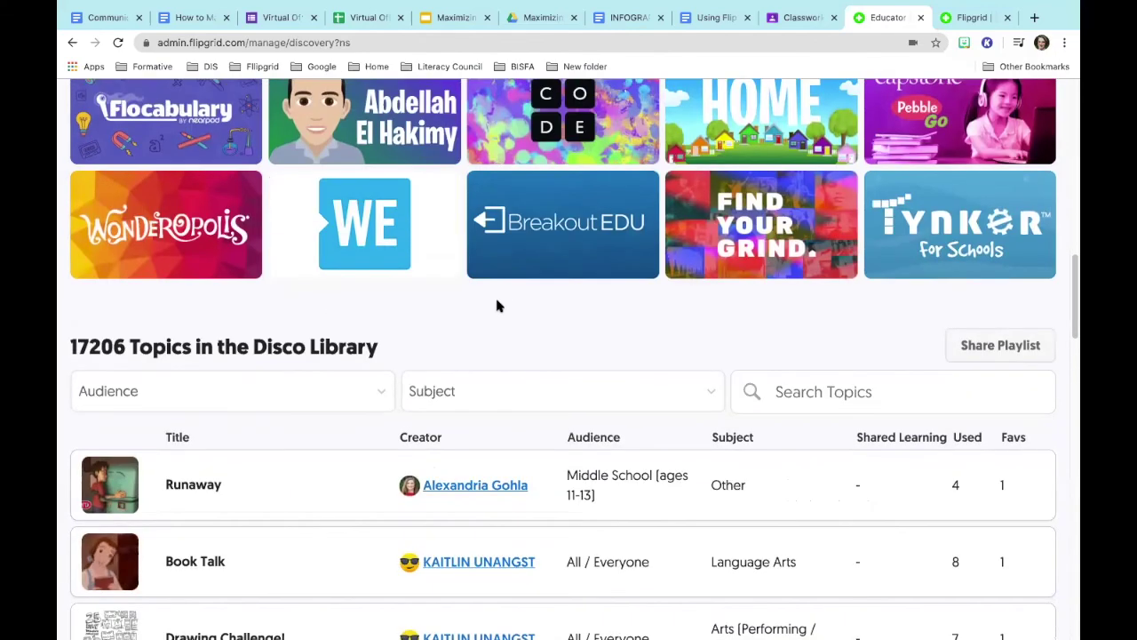
{"action": "scroll", "coordinate": [496, 306], "scroll_direction": "down", "scroll_amount": 1}
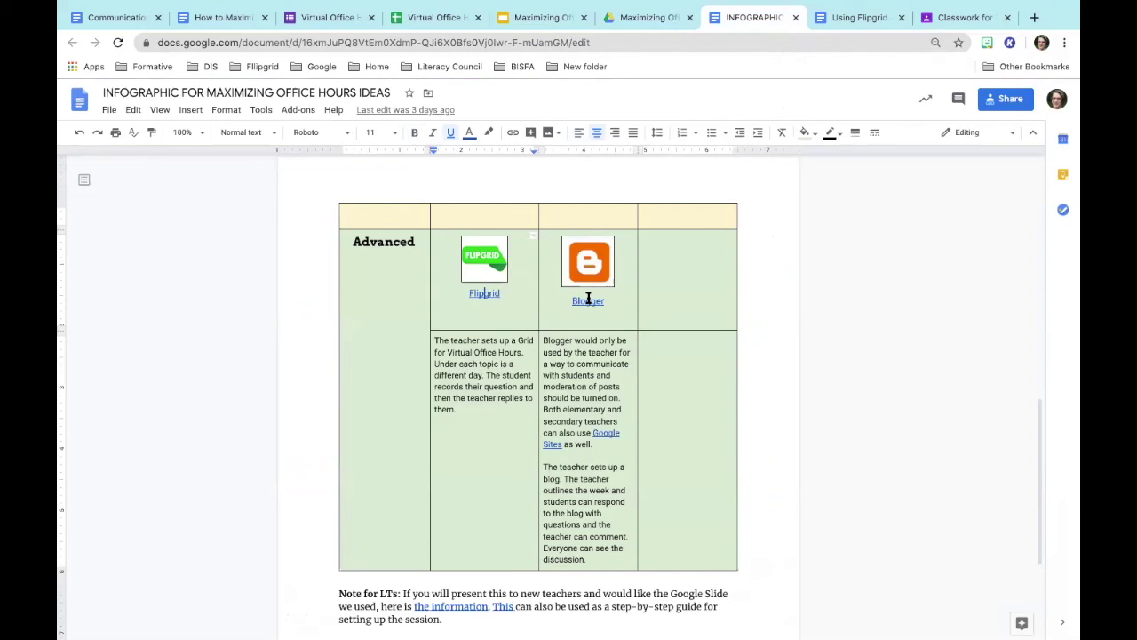
- Open the Blogger guide linked in the Advanced row of the office hours infographic document
{"action": "left_click", "coordinate": [589, 299]}
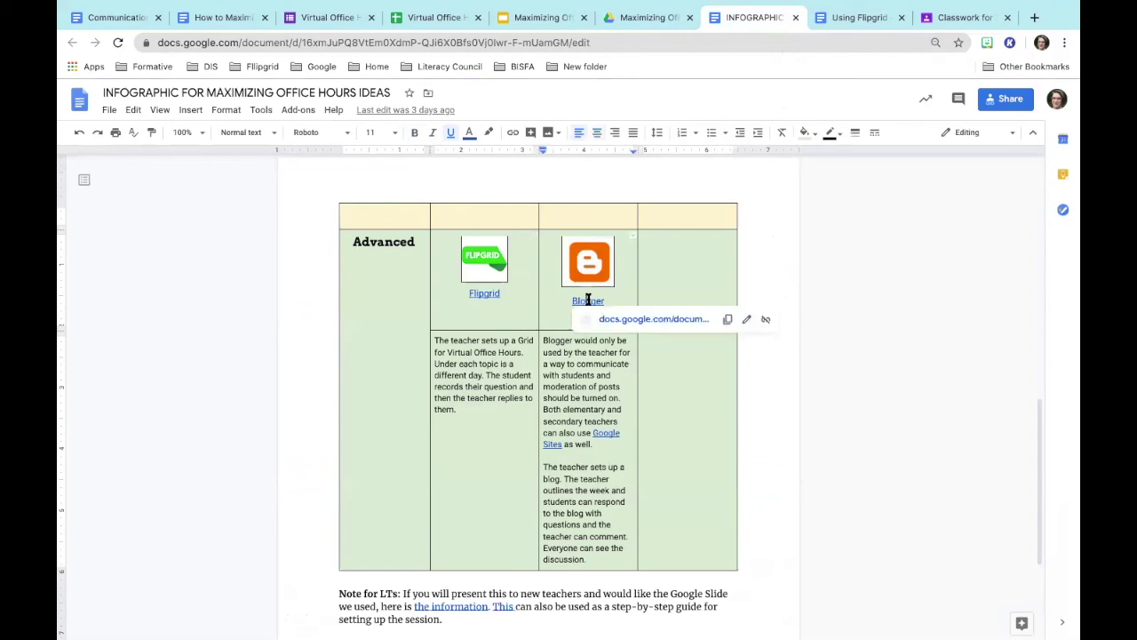
{"action": "left_click", "coordinate": [617, 322]}
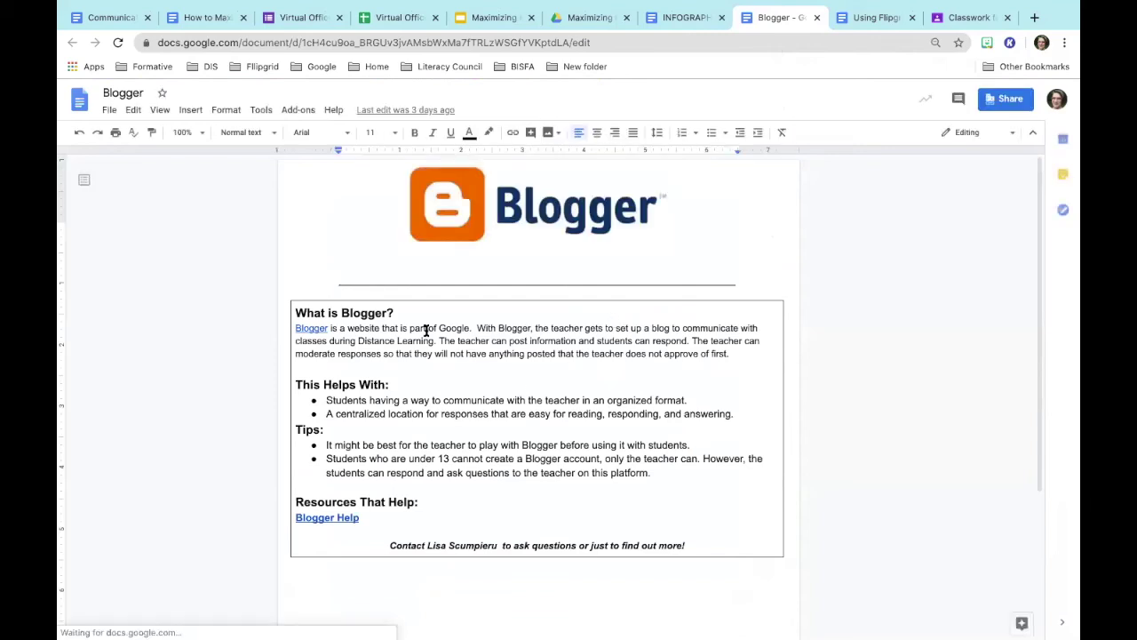
- Load blogger.com in a new browser tab and open the blog's Virtual Office Hours page in the editor
{"action": "left_click", "coordinate": [1034, 17]}
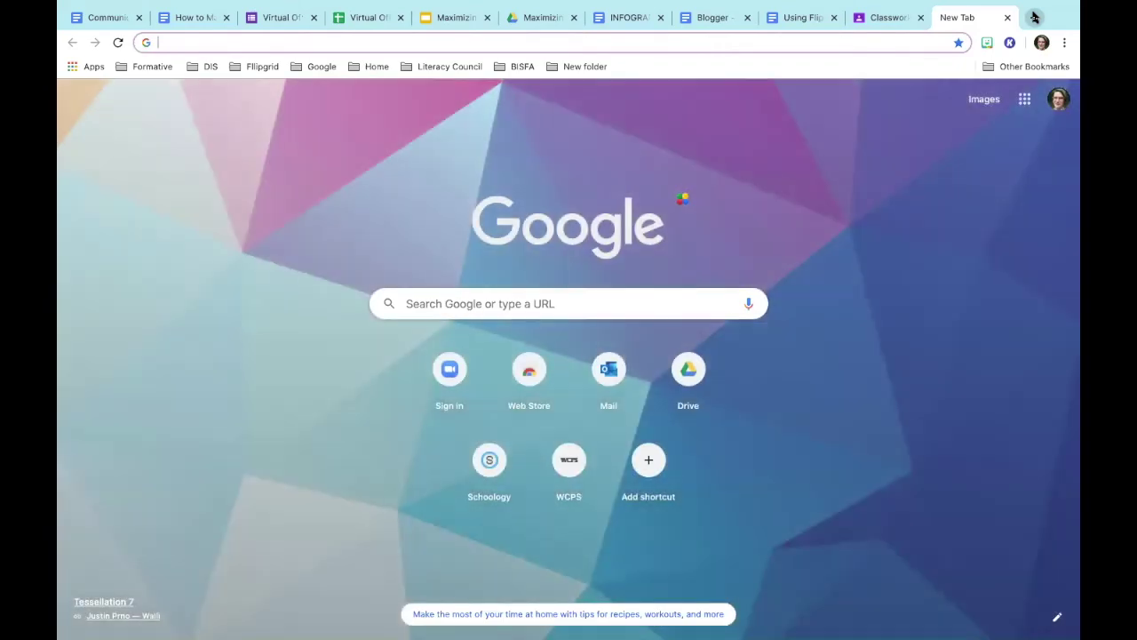
{"action": "type", "text": "blogger.com"}
{"action": "key", "text": "Return"}
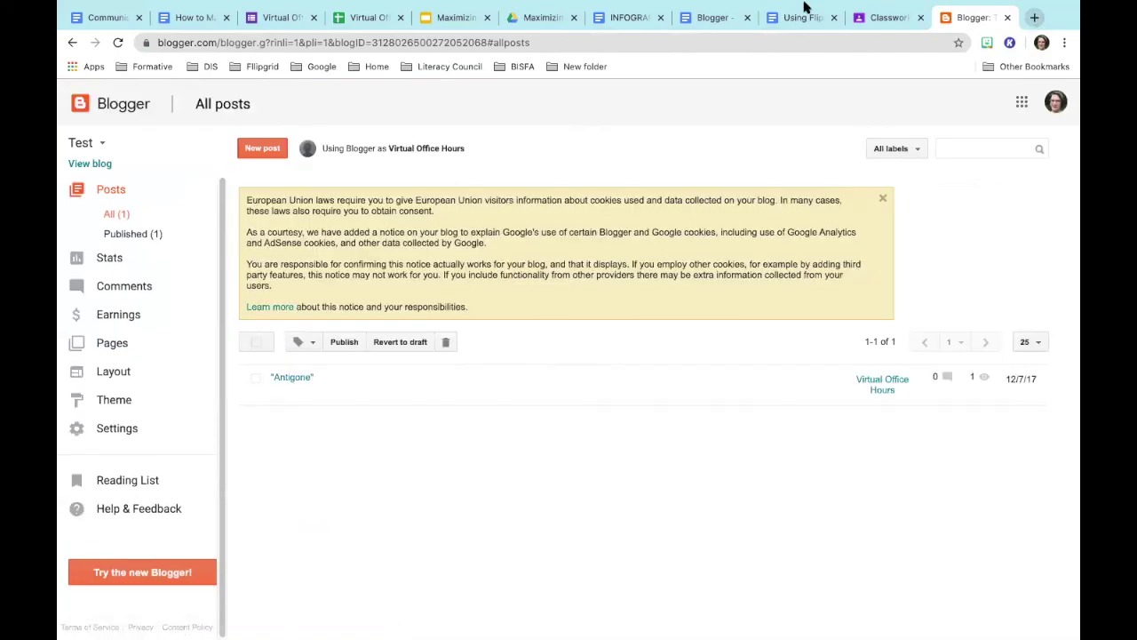
{"action": "left_click", "coordinate": [118, 350]}
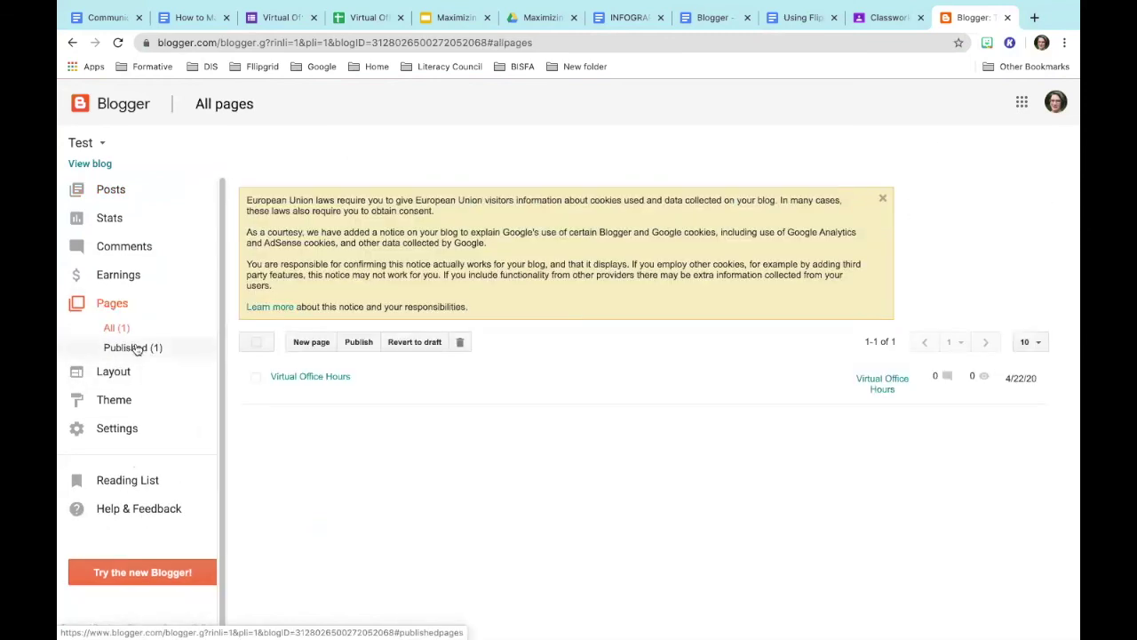
{"action": "left_click", "coordinate": [299, 377]}
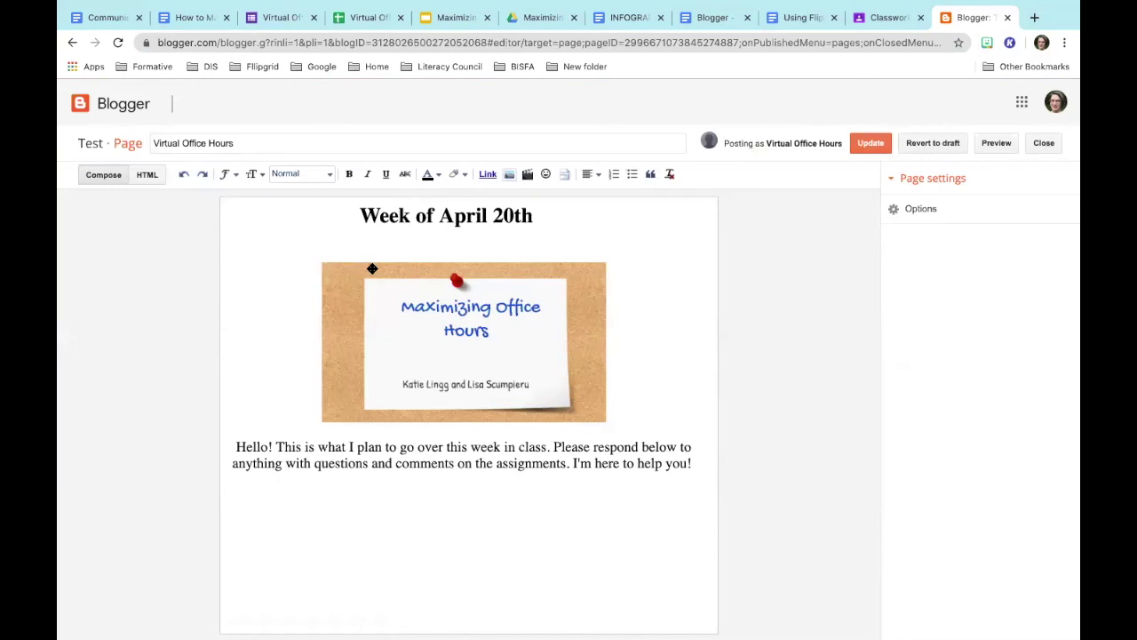
- Change the page heading's date so it reads "Week of April 27th"
{"action": "left_click", "coordinate": [515, 215]}
{"action": "key", "text": "BackSpace"}
{"action": "type", "text": "7"}
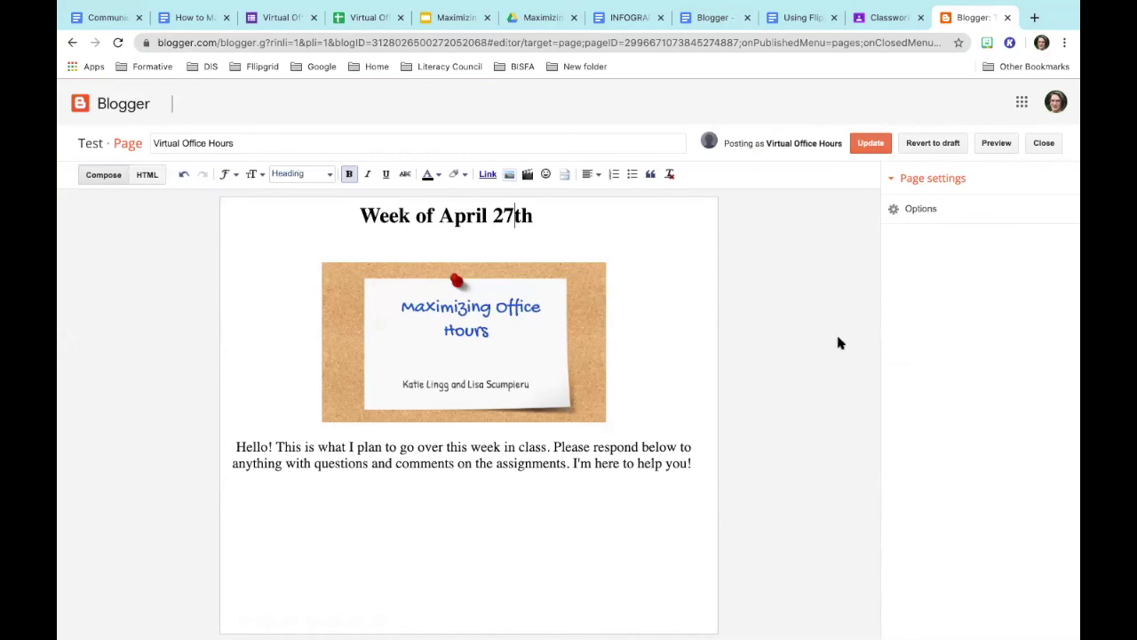
- Preview the Virtual Office Hours page and look over its agenda image, message and comment form
{"action": "left_click", "coordinate": [994, 144]}
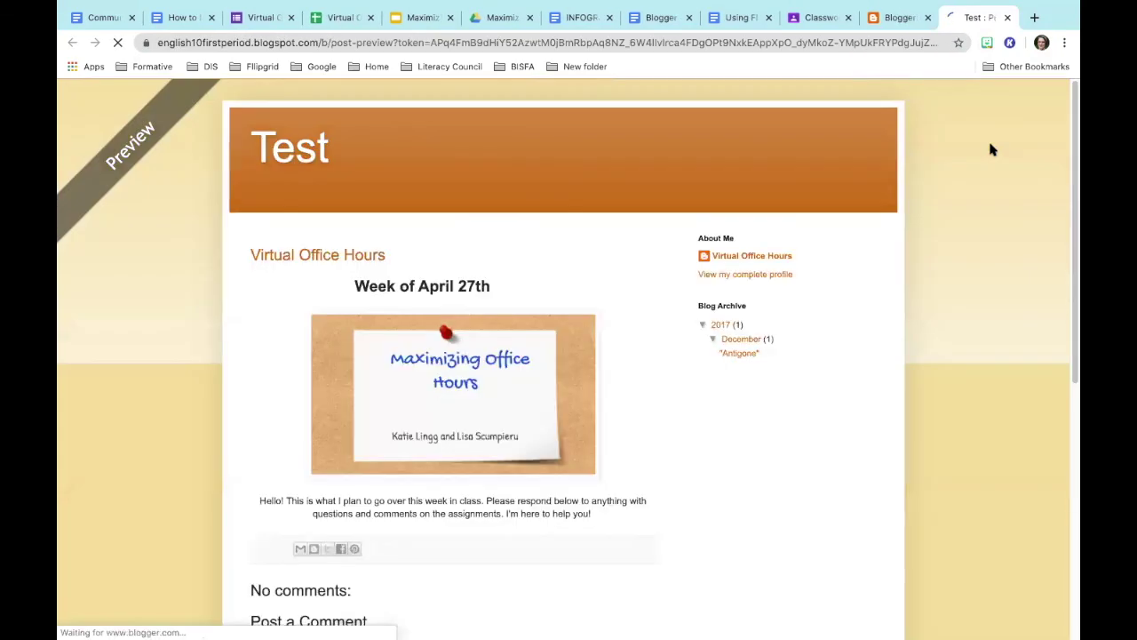
{"action": "scroll", "coordinate": [671, 248], "scroll_direction": "down", "scroll_amount": 1}
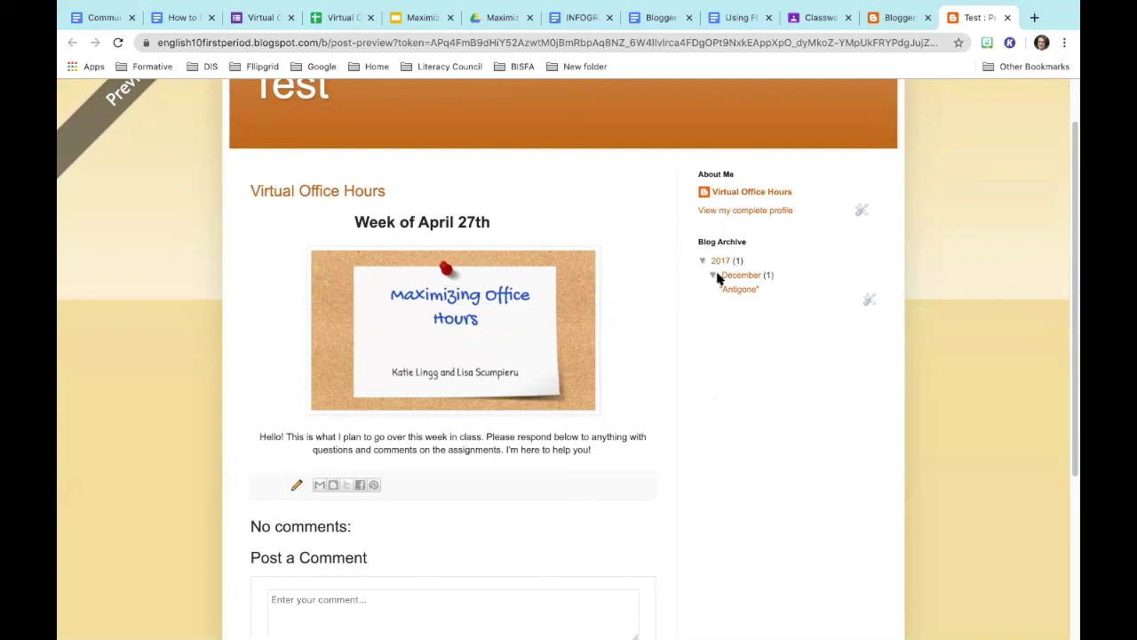
{"action": "scroll", "coordinate": [542, 408], "scroll_direction": "down", "scroll_amount": 2}
{"action": "scroll", "coordinate": [542, 409], "scroll_direction": "down", "scroll_amount": 1}
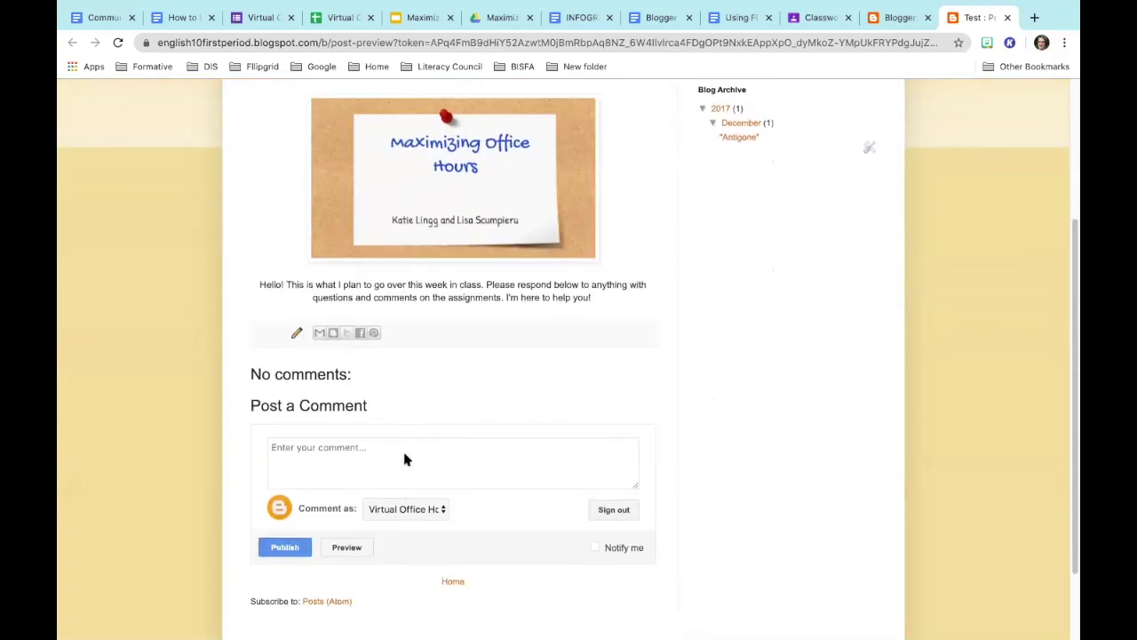
{"action": "scroll", "coordinate": [370, 479], "scroll_direction": "up", "scroll_amount": 4}
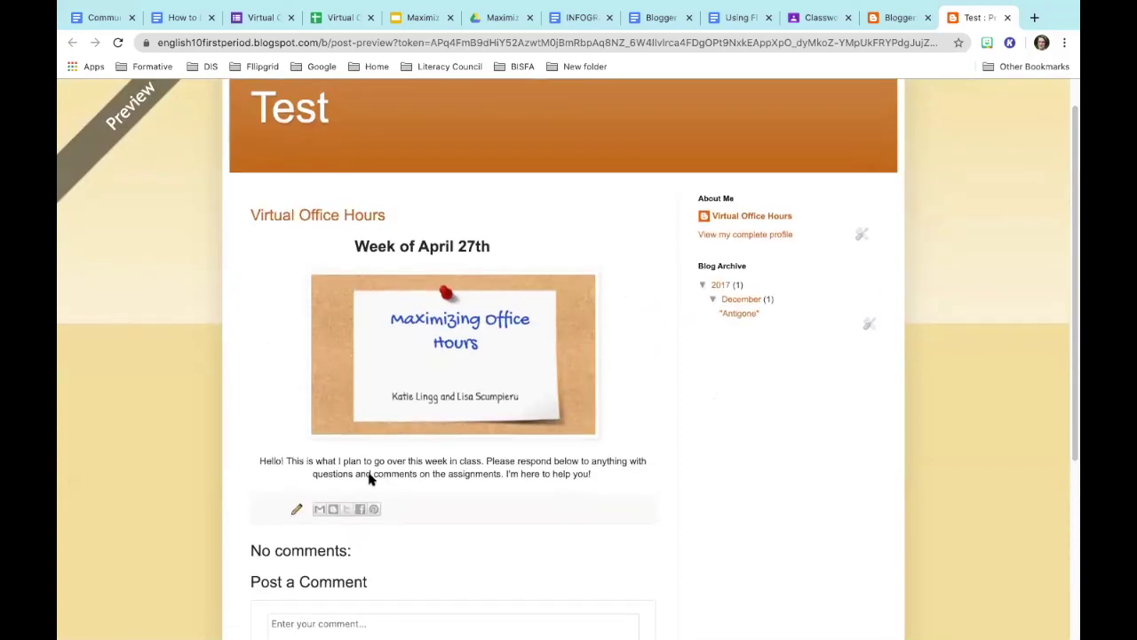
{"action": "scroll", "coordinate": [370, 480], "scroll_direction": "up", "scroll_amount": 1}
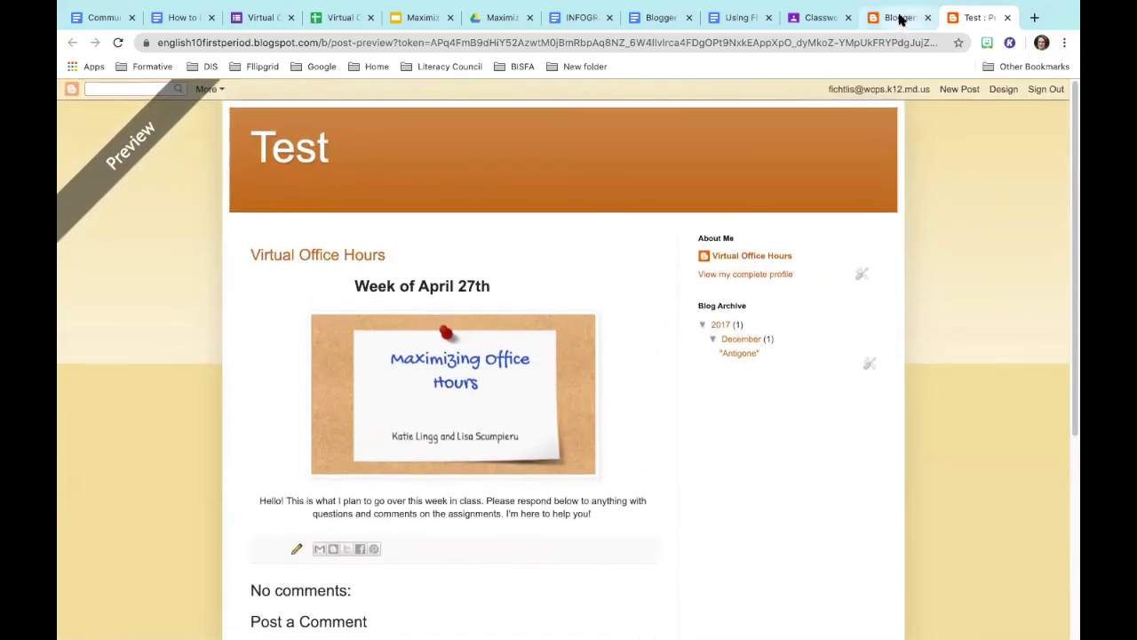
- Return to the page editor, close it, and review the blog's Basic settings down to Permissions
{"action": "left_click", "coordinate": [900, 20]}
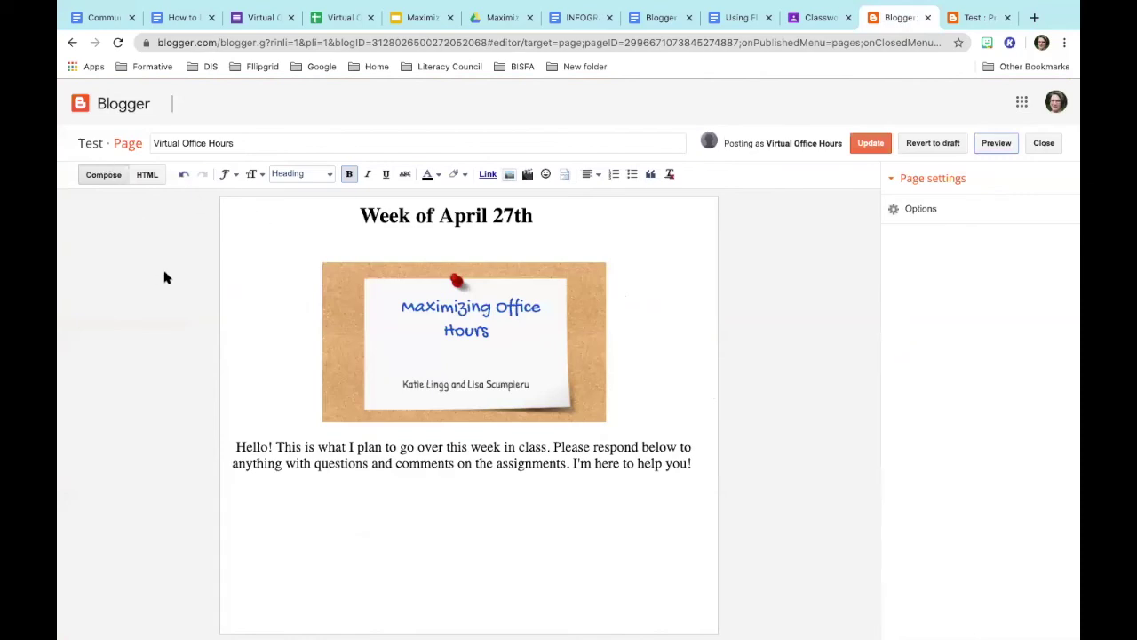
{"action": "left_click", "coordinate": [1044, 146]}
{"action": "left_click", "coordinate": [117, 429]}
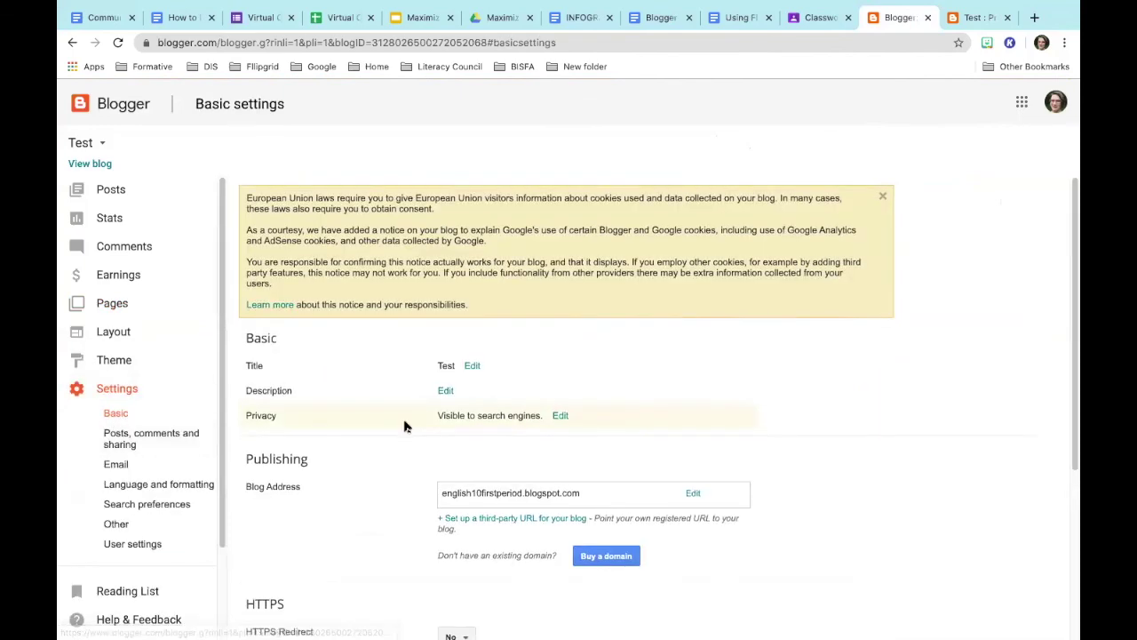
{"action": "scroll", "coordinate": [406, 424], "scroll_direction": "down", "scroll_amount": 3}
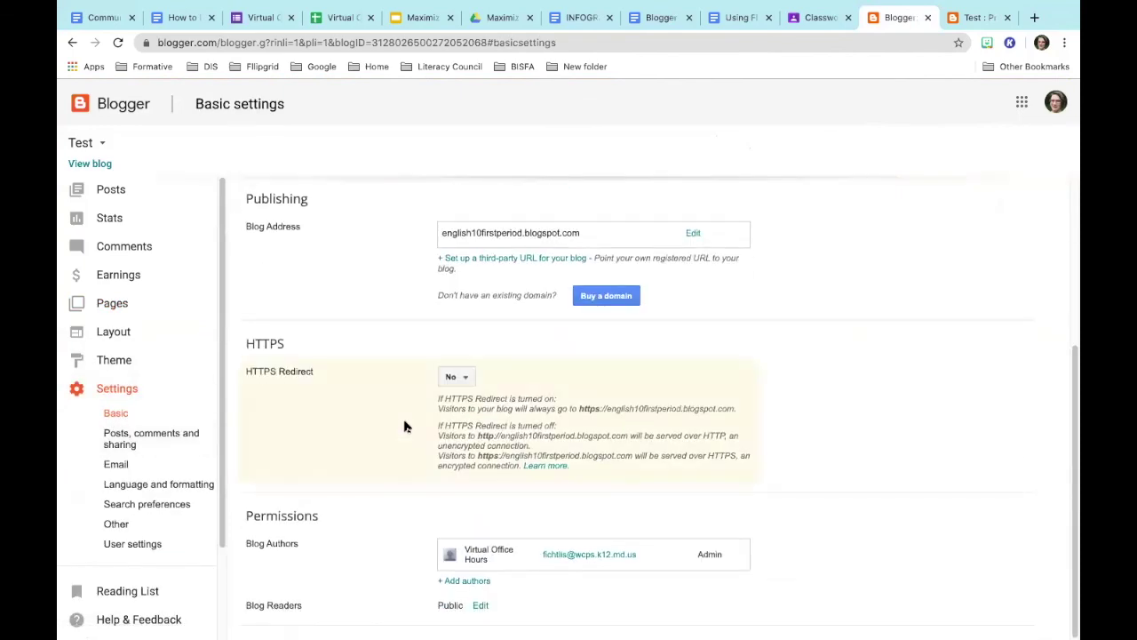
- Examine the posts, comments and sharing settings, including comment moderation and the days or posts choice for the main page limit
{"action": "left_click", "coordinate": [118, 464]}
{"action": "left_click", "coordinate": [125, 444]}
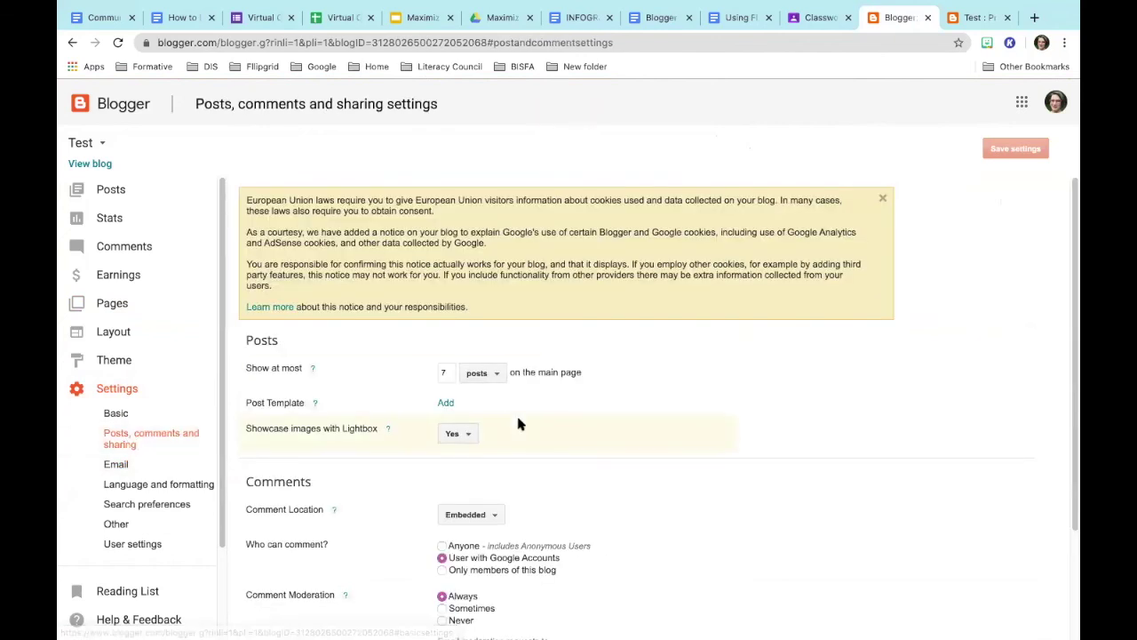
{"action": "scroll", "coordinate": [518, 421], "scroll_direction": "down", "scroll_amount": 2}
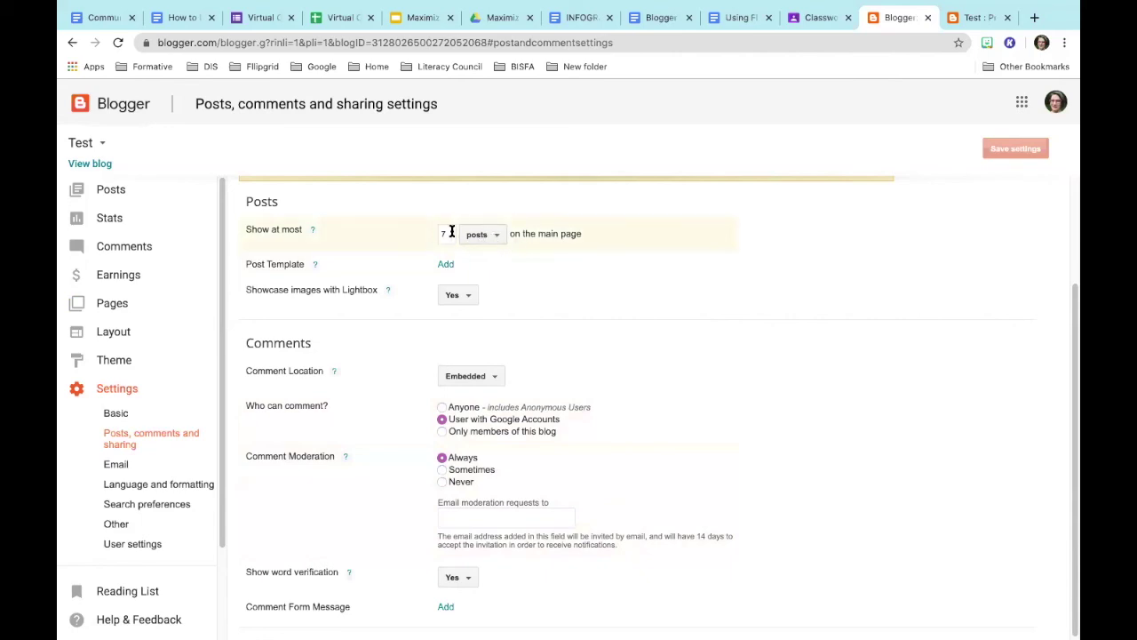
{"action": "left_click", "coordinate": [496, 235]}
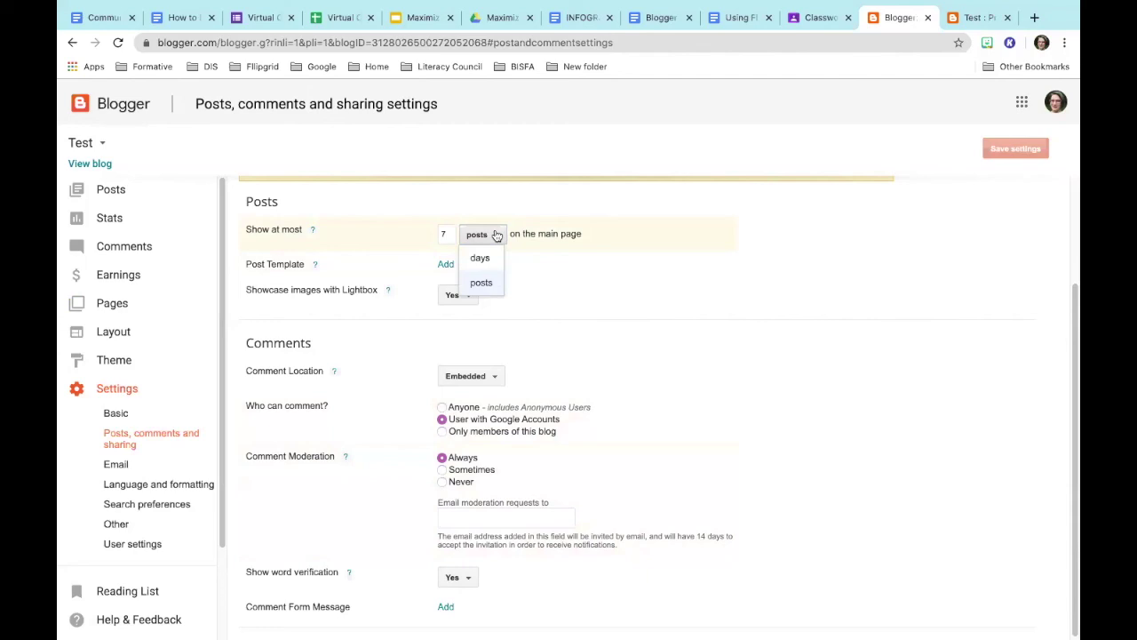
{"action": "left_click", "coordinate": [499, 236]}
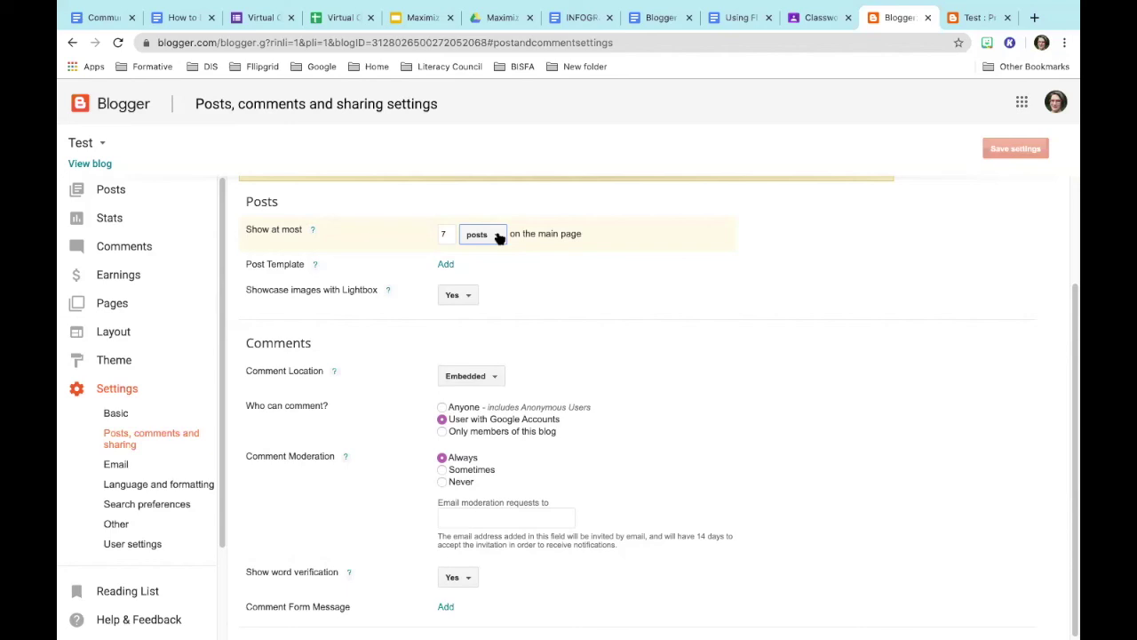
- Review the blog's layout sections and gadgets from the navbar and header down to the footer
{"action": "left_click", "coordinate": [124, 334]}
{"action": "scroll", "coordinate": [411, 396], "scroll_direction": "down", "scroll_amount": 5}
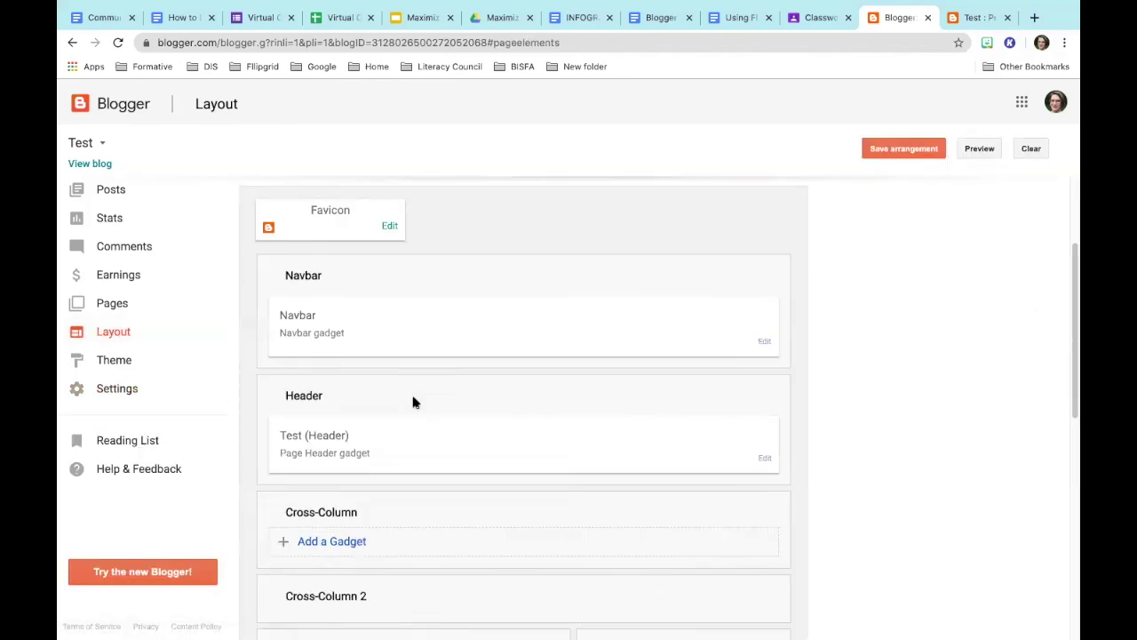
{"action": "scroll", "coordinate": [412, 403], "scroll_direction": "down", "scroll_amount": 3}
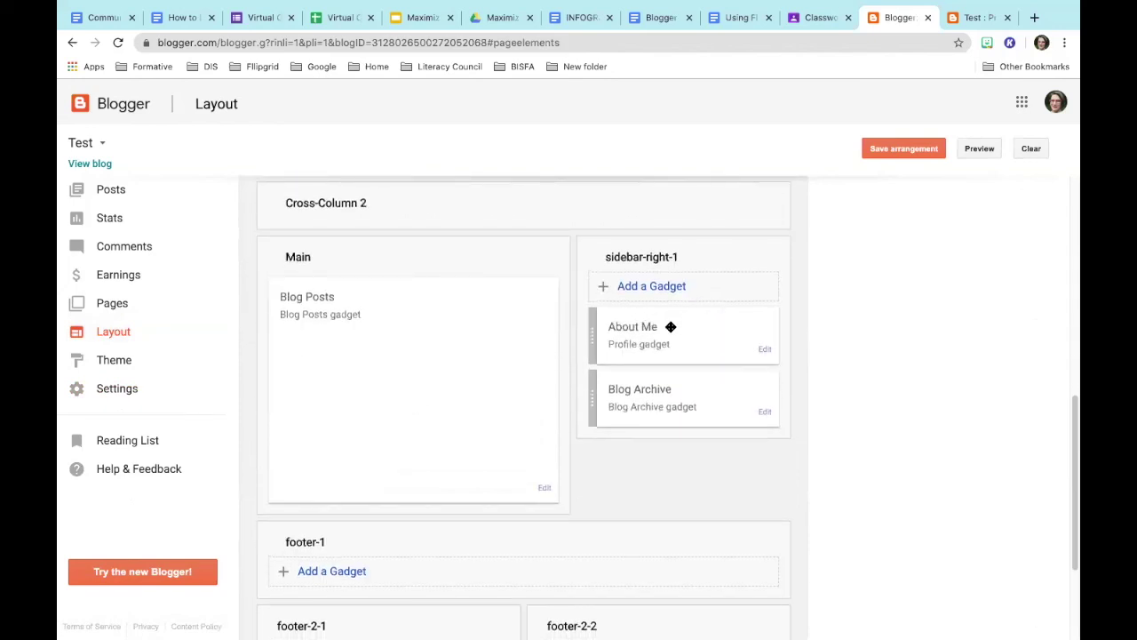
{"action": "scroll", "coordinate": [452, 366], "scroll_direction": "down", "scroll_amount": 3}
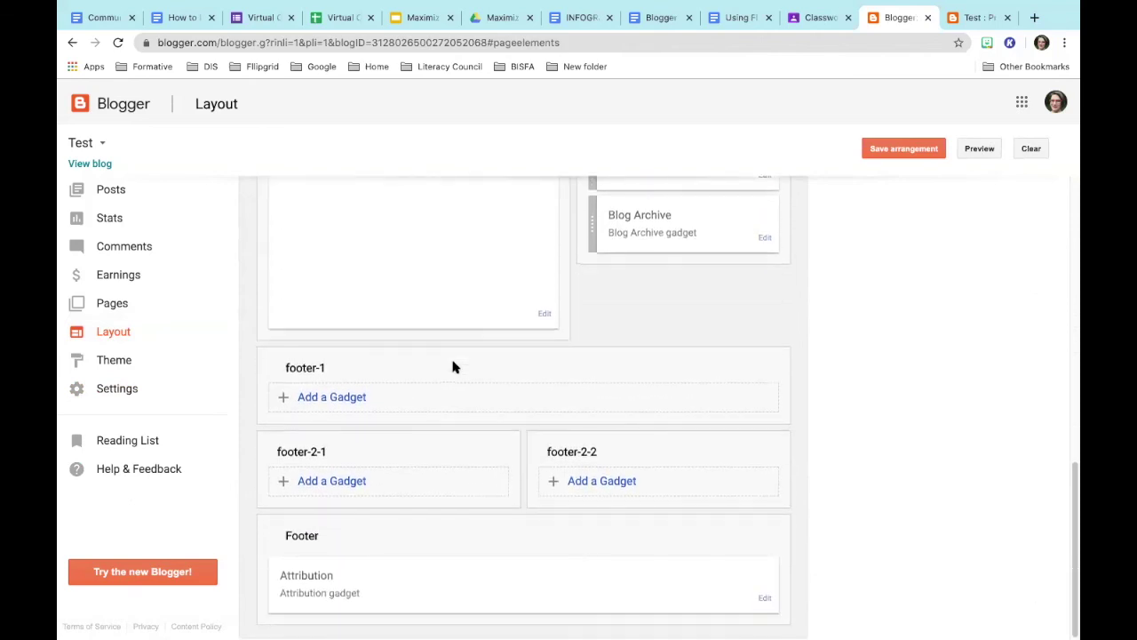
{"action": "scroll", "coordinate": [452, 366], "scroll_direction": "up", "scroll_amount": 10}
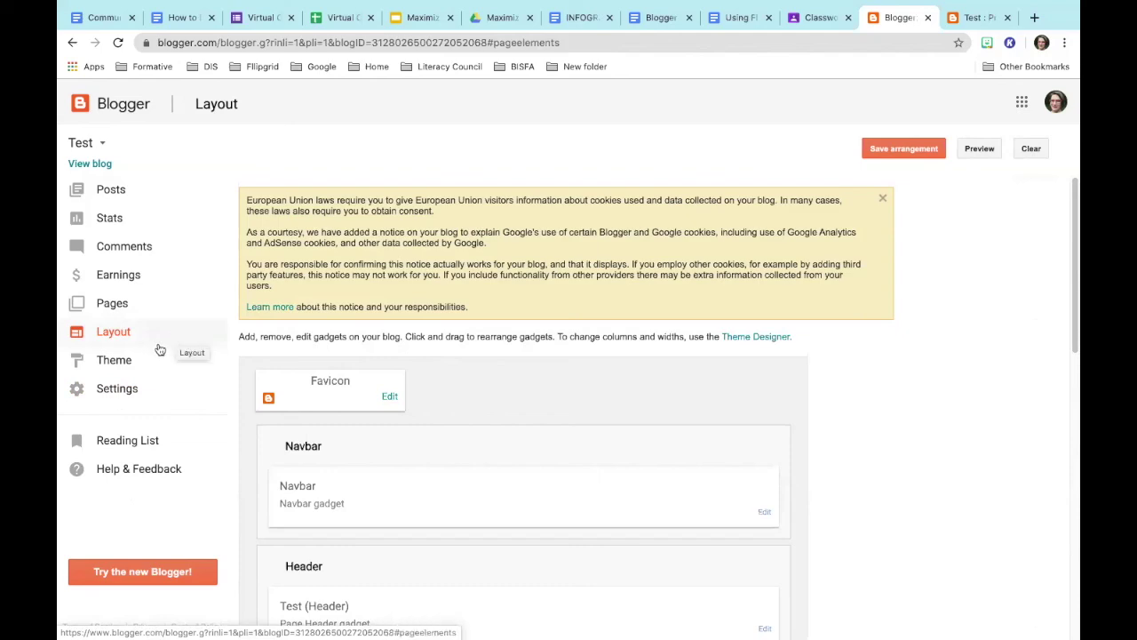
- Browse the blog's available themes, including Contempo and Soho, and return to the office hours infographic document
{"action": "left_click", "coordinate": [118, 364]}
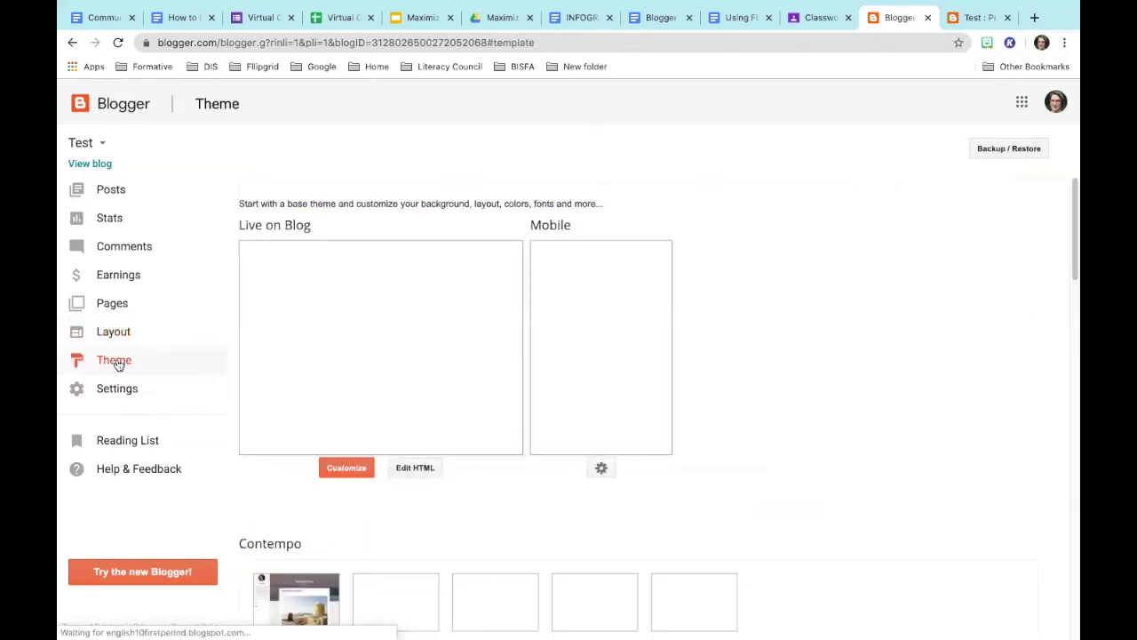
{"action": "scroll", "coordinate": [313, 424], "scroll_direction": "down", "scroll_amount": 4}
{"action": "mouse_move", "coordinate": [488, 433]}
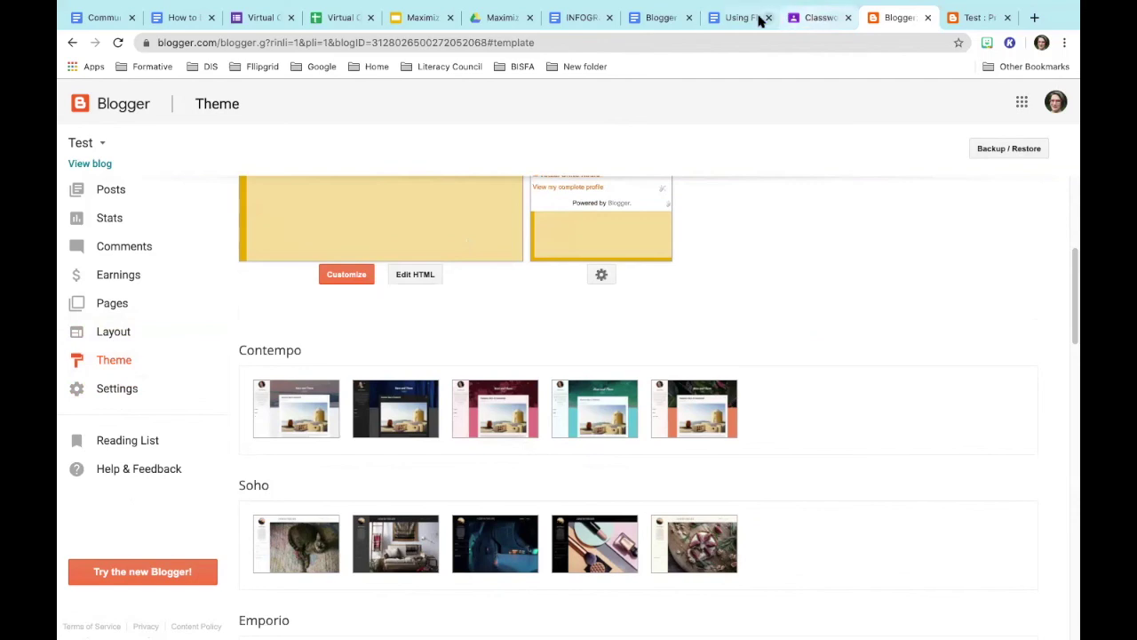
{"action": "left_click", "coordinate": [586, 17]}
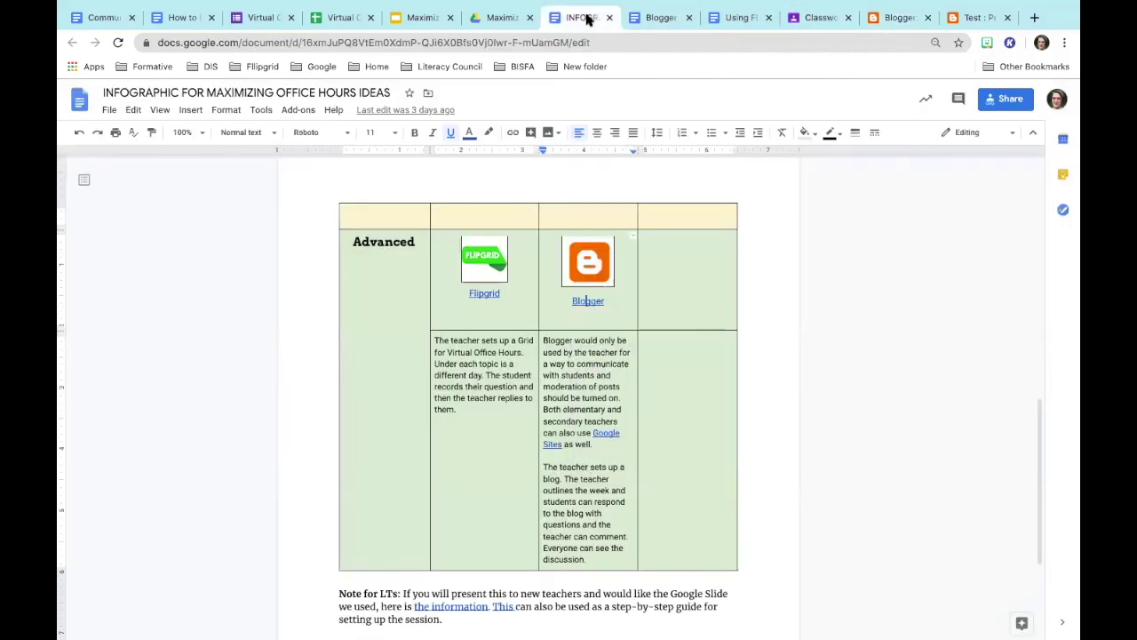